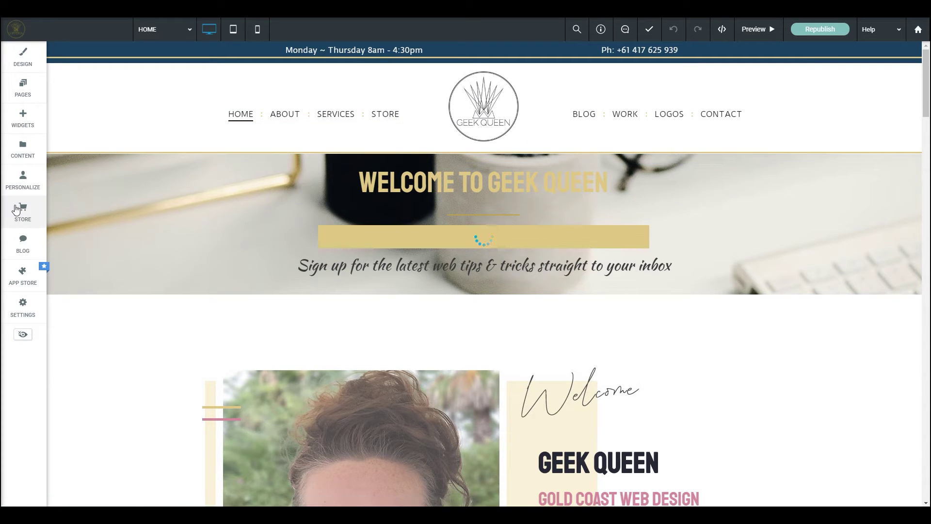
# Open the site's Store page for editing and look over its intro text and product gallery
pyautogui.click(388, 116)
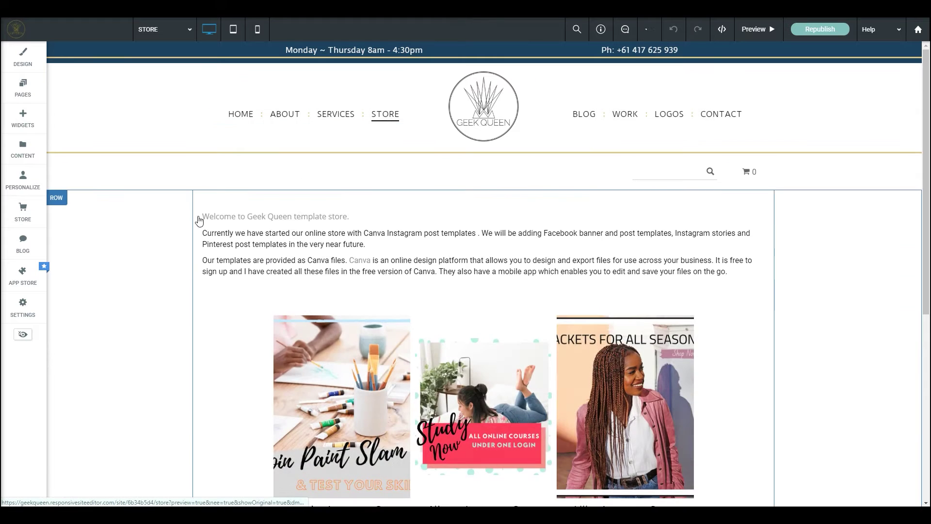
pyautogui.scroll(-3, 155, 265)
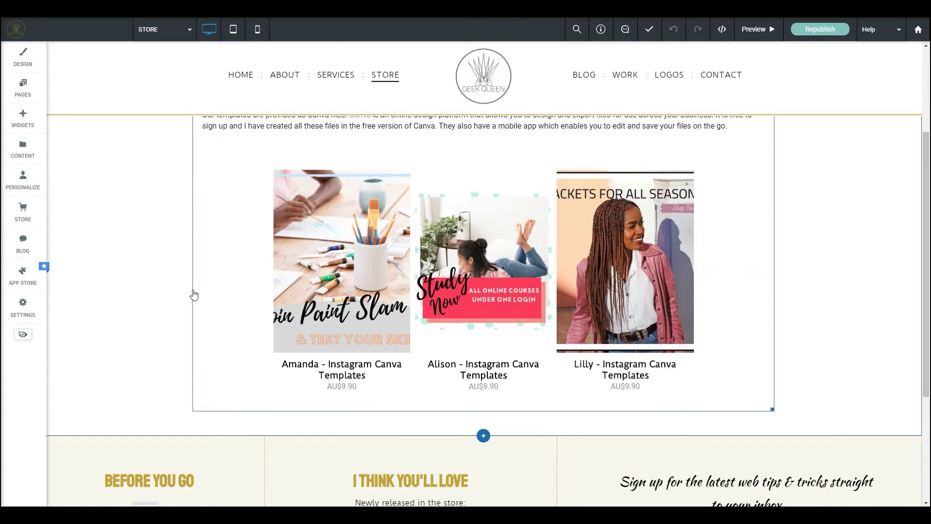
pyautogui.scroll(1, 191, 293)
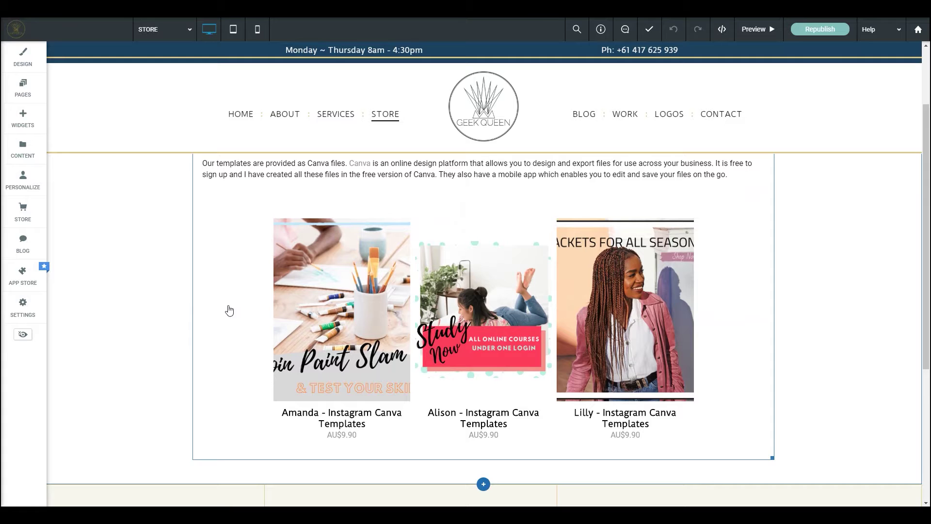
pyautogui.scroll(2, 129, 271)
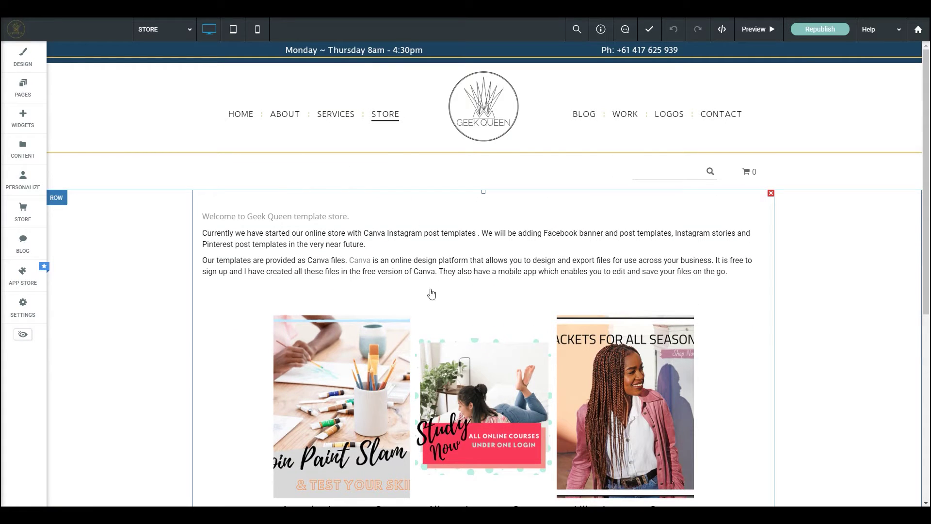
pyautogui.click(413, 294)
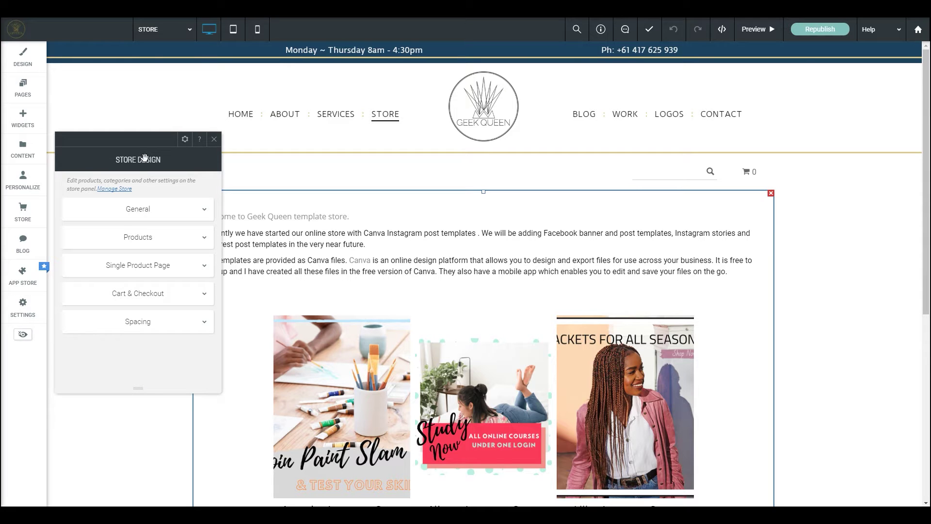
pyautogui.click(214, 139)
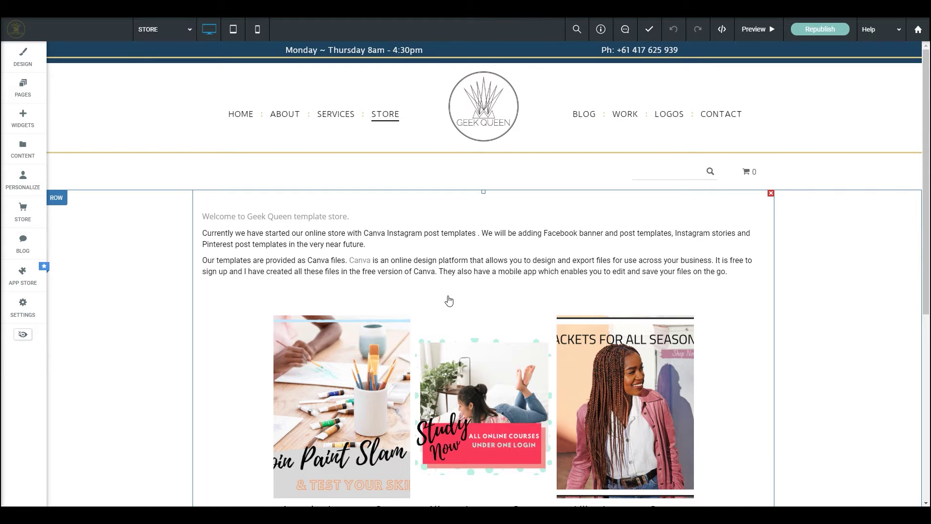
pyautogui.scroll(-5, 449, 301)
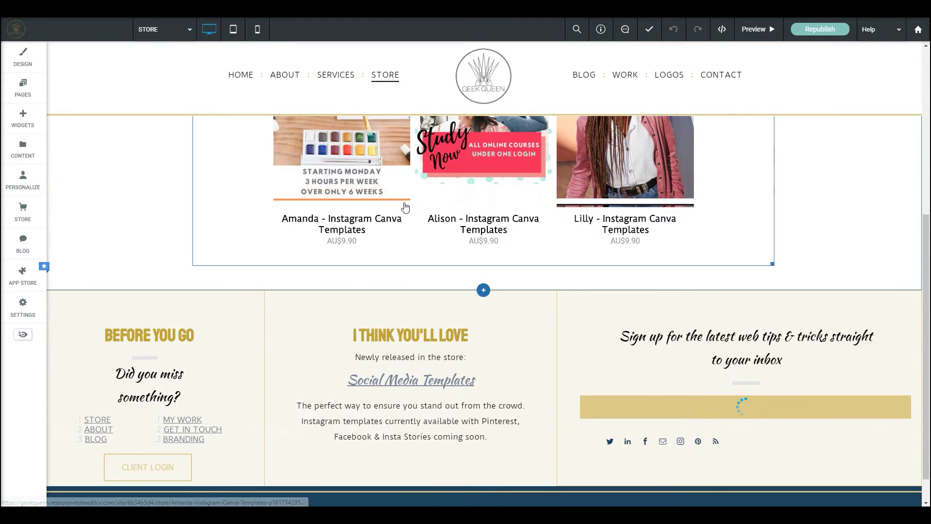
pyautogui.scroll(4, 405, 208)
pyautogui.scroll(2, 403, 204)
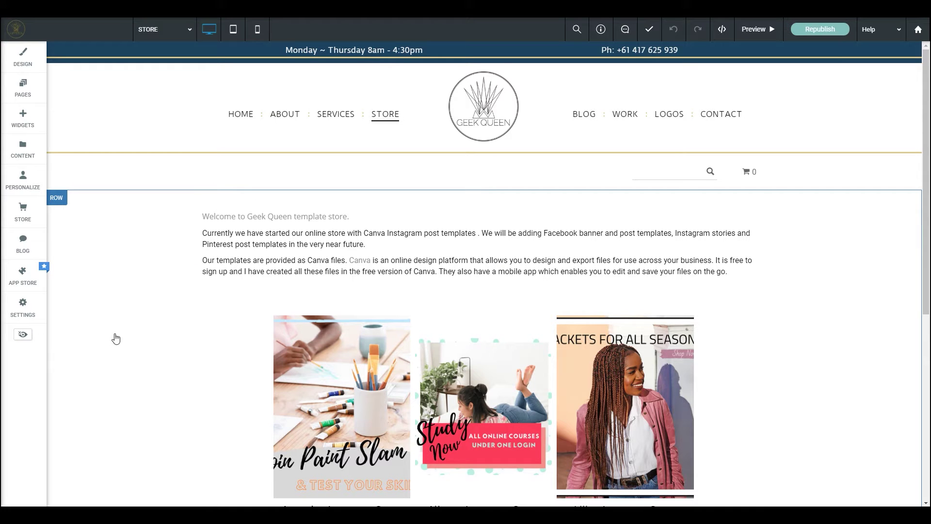
pyautogui.rightClick(439, 266)
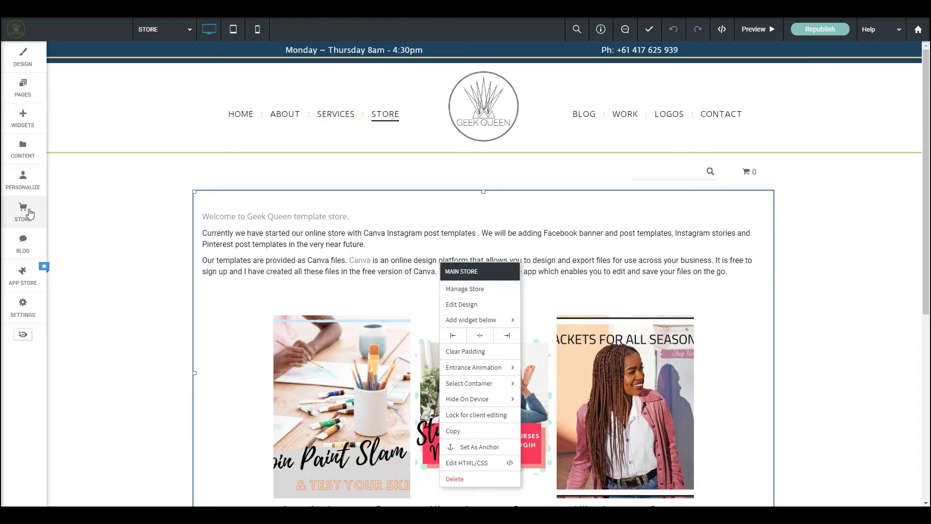
pyautogui.click(464, 311)
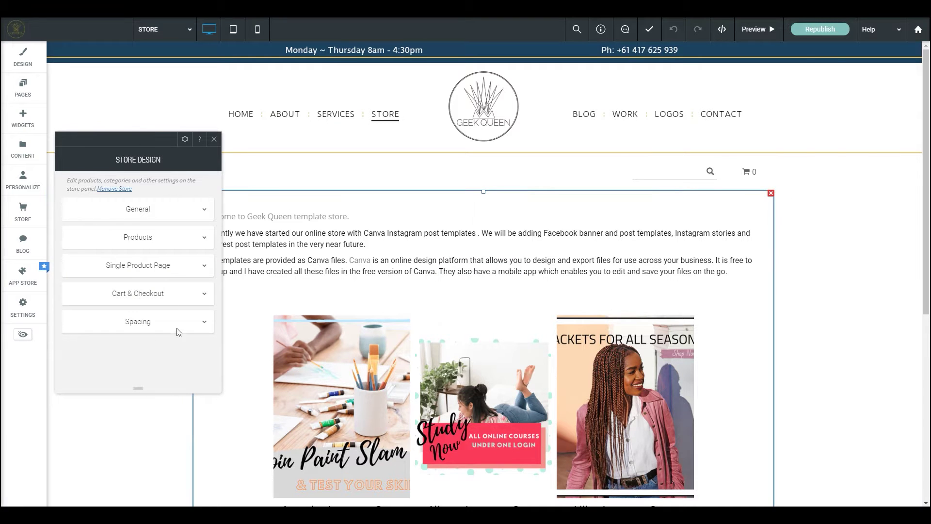
pyautogui.click(214, 141)
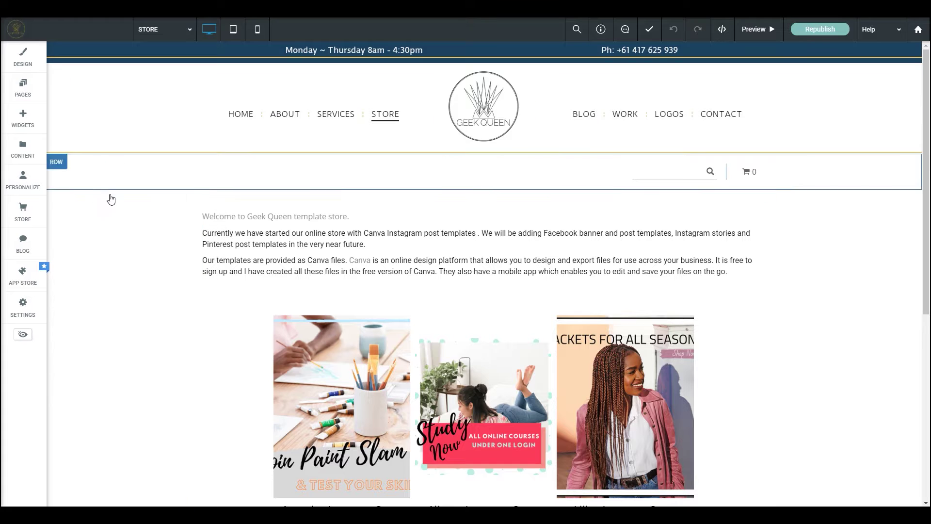
# Open the main store's design settings and select Main Store as the initial screen in the general options
pyautogui.click(427, 248)
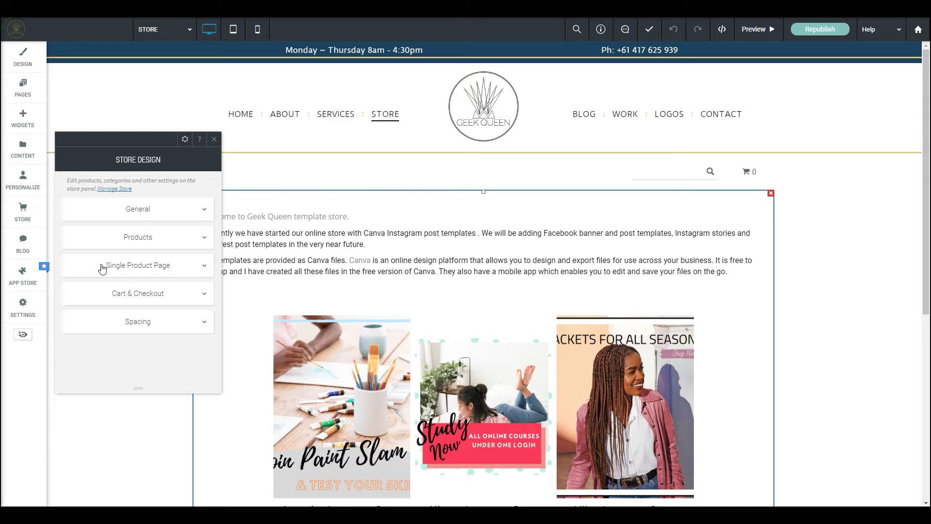
pyautogui.click(136, 213)
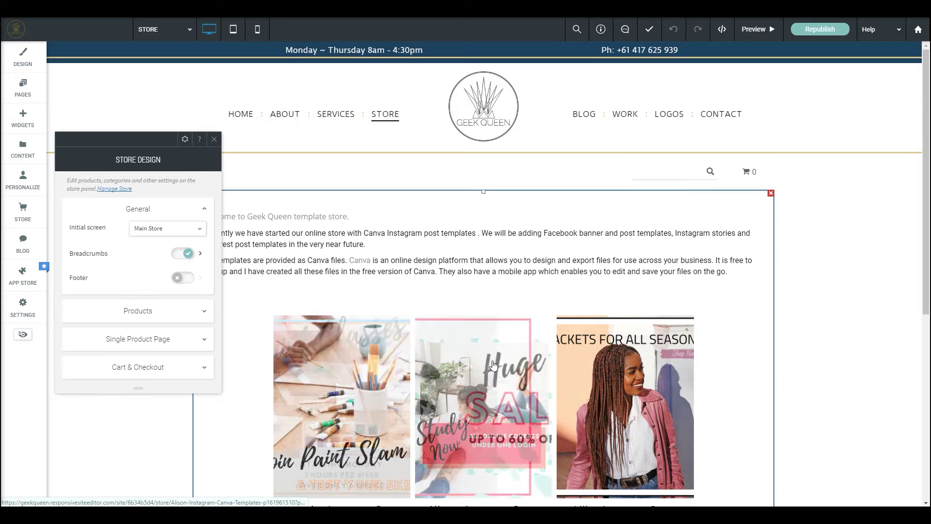
pyautogui.click(176, 229)
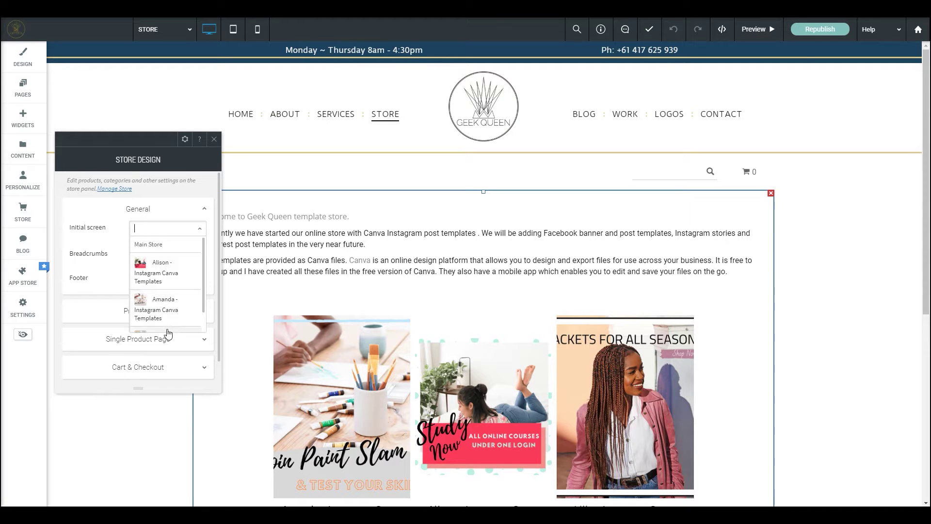
pyautogui.scroll(-1, 155, 272)
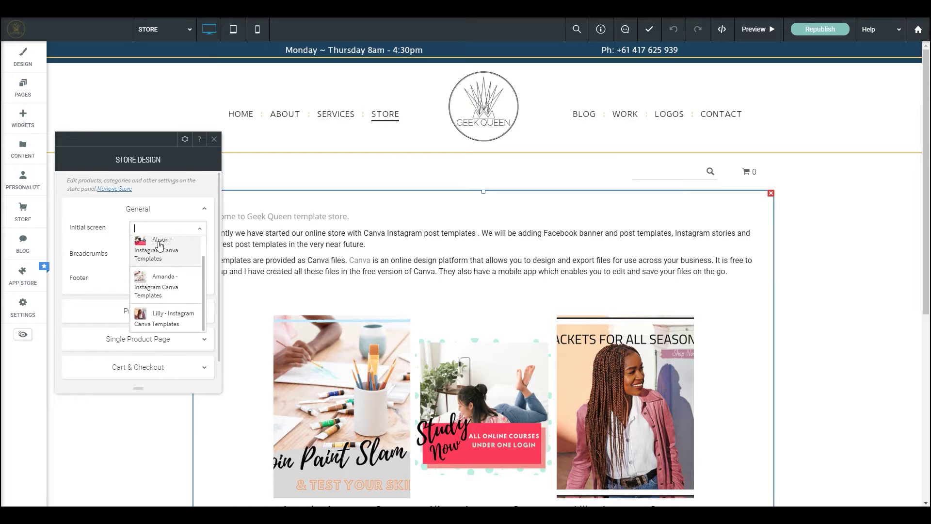
pyautogui.scroll(1, 148, 262)
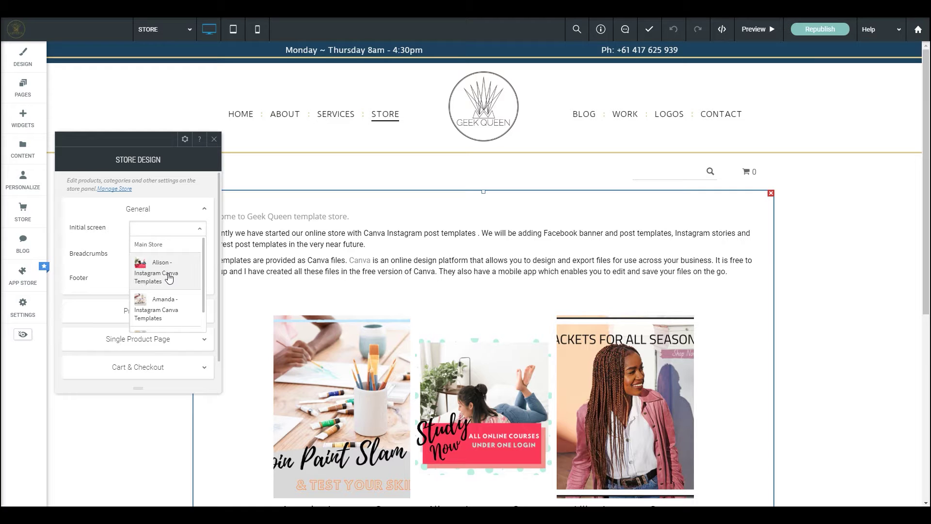
pyautogui.click(154, 246)
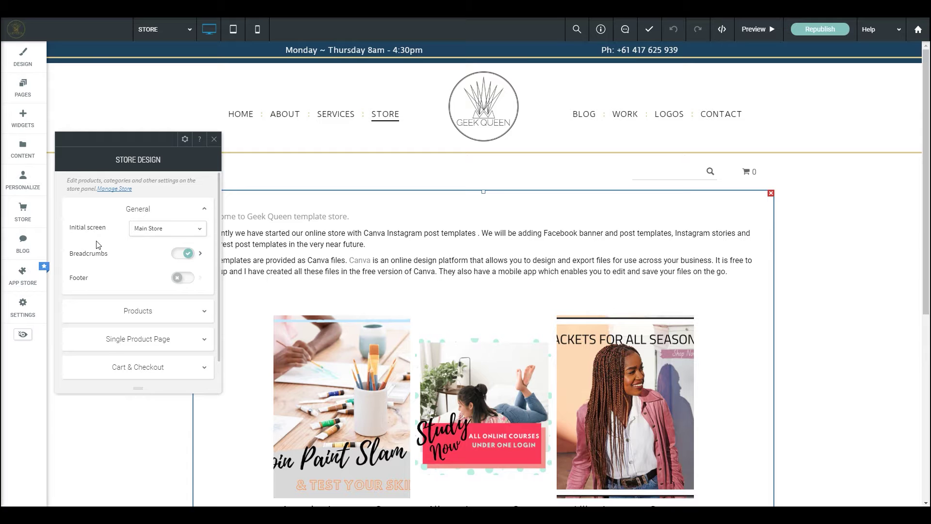
# Open the layout choices in the product style options of the store design
pyautogui.scroll(-1, 125, 252)
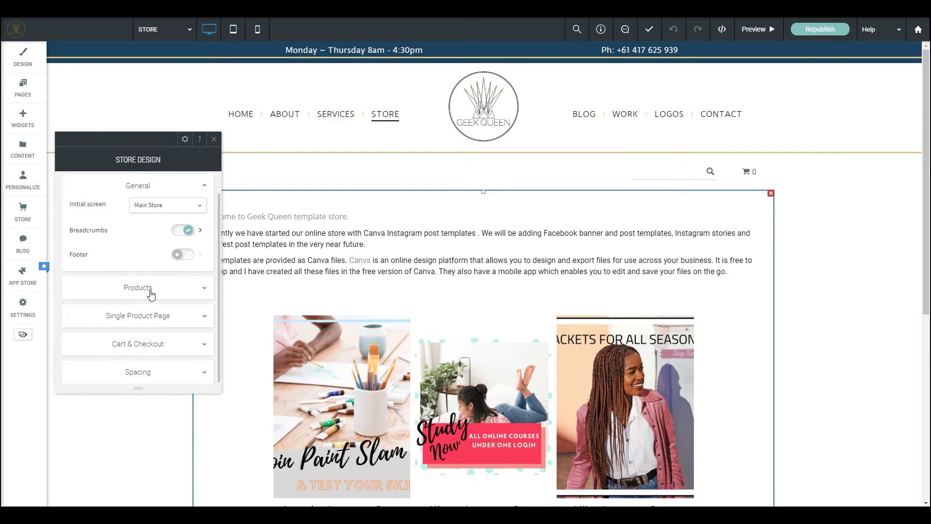
pyautogui.click(150, 292)
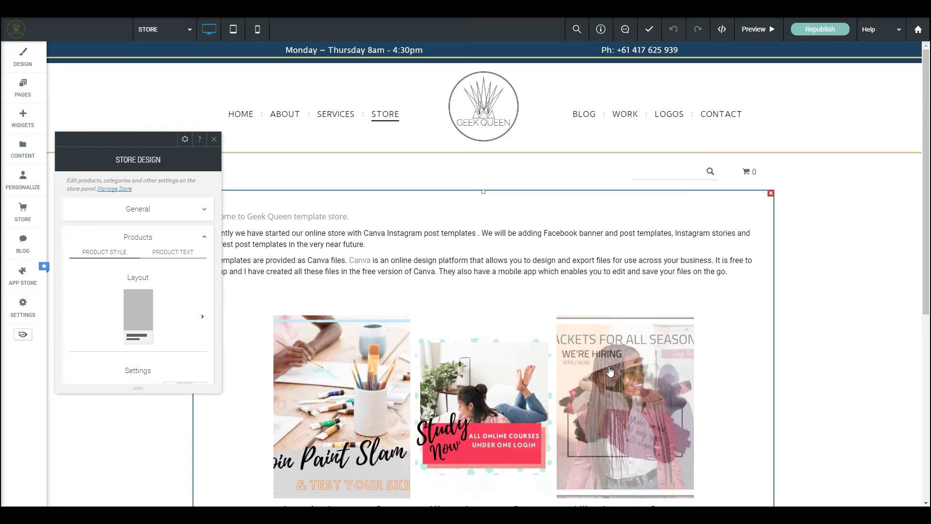
pyautogui.scroll(-3, 490, 358)
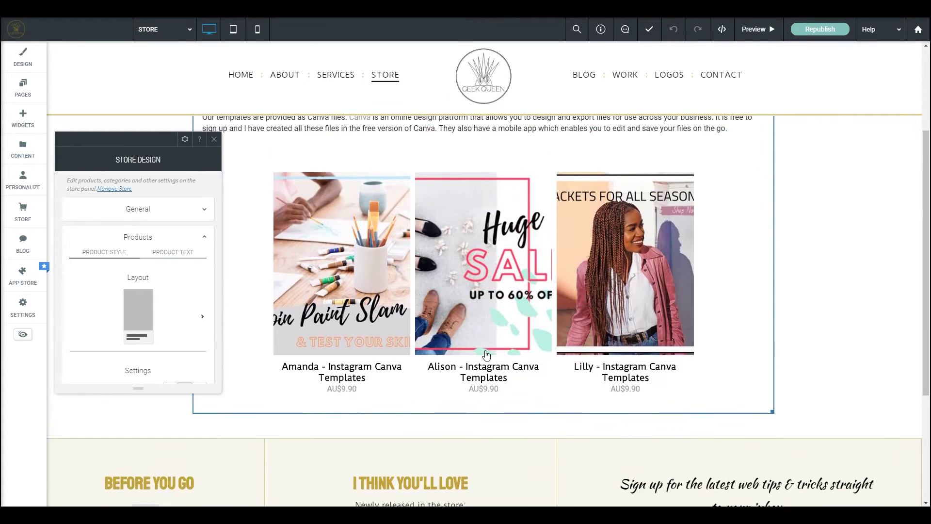
pyautogui.scroll(1, 487, 356)
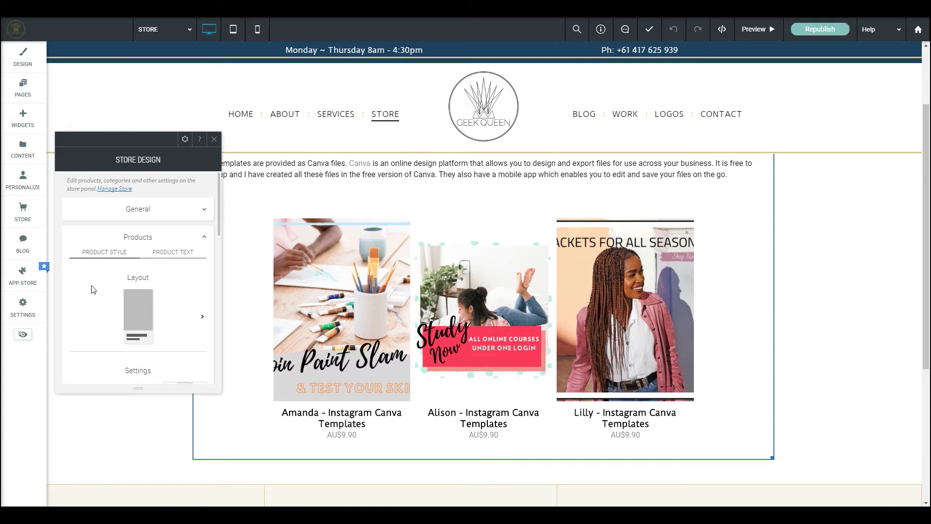
pyautogui.click(136, 312)
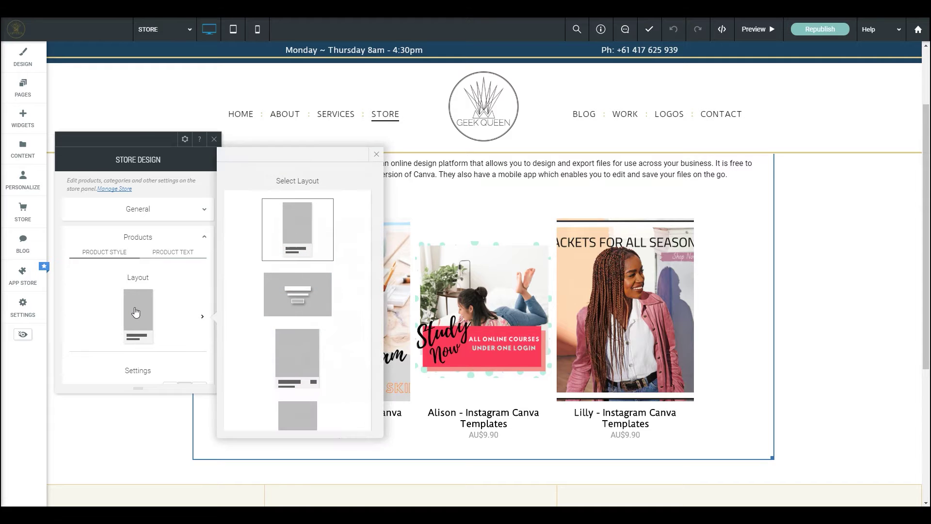
# Try the wide overlay layout on the store products, followed by the large portrait layout with the price beside the name
pyautogui.click(297, 297)
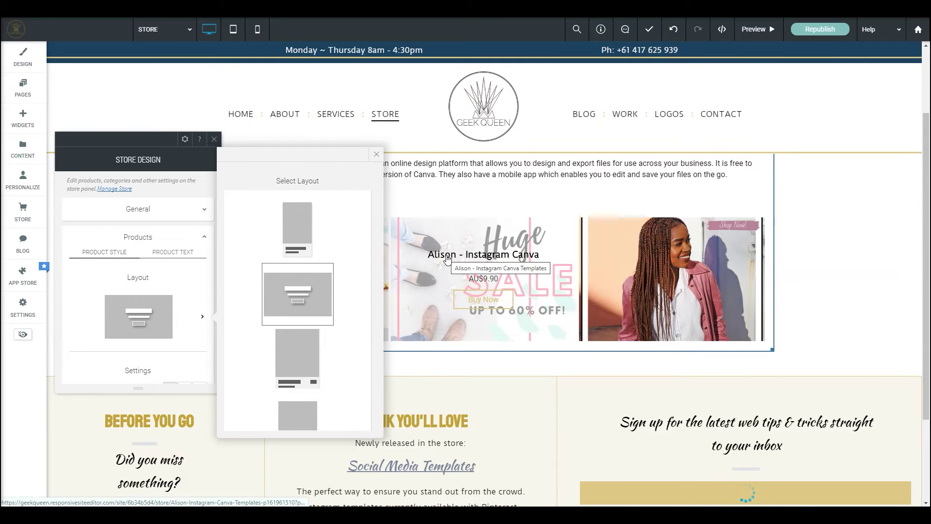
pyautogui.click(299, 353)
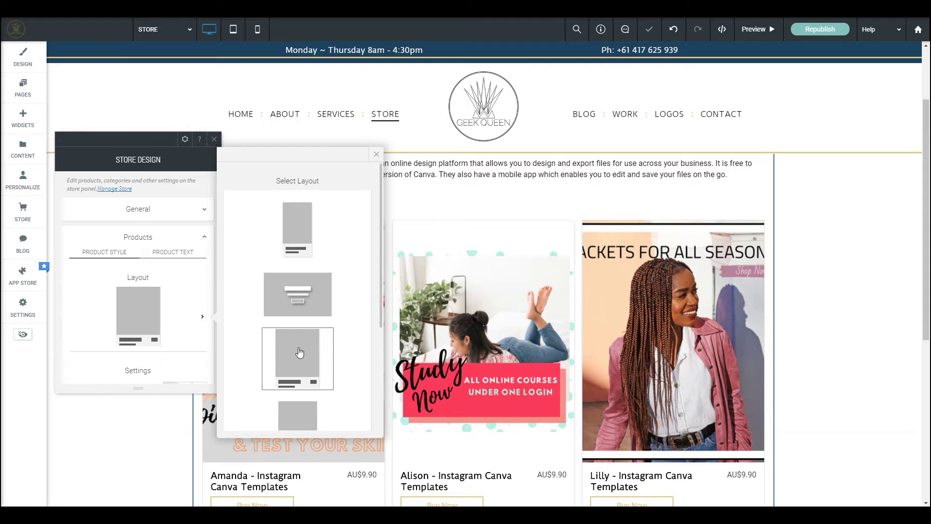
pyautogui.scroll(-2, 485, 340)
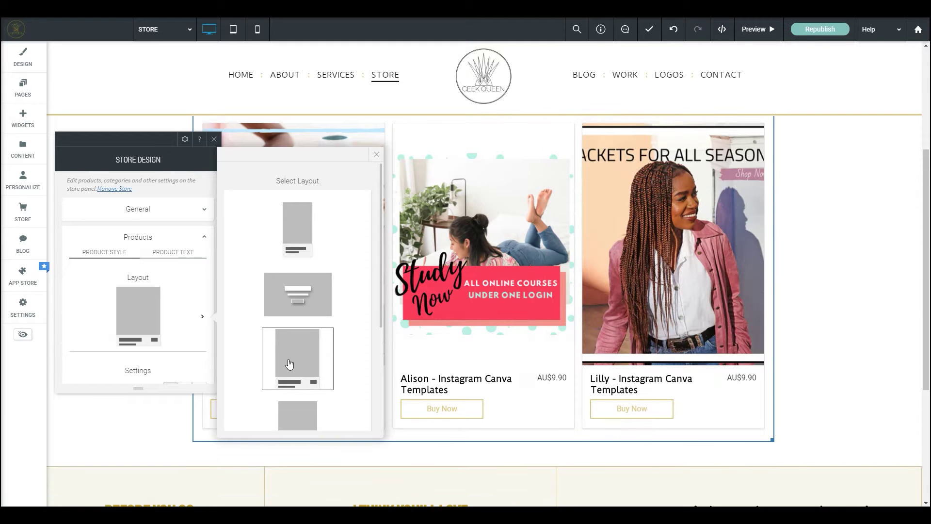
pyautogui.scroll(-3, 290, 364)
# Compare the smaller image layout with text beneath against the large portrait layout on the store products
pyautogui.click(297, 275)
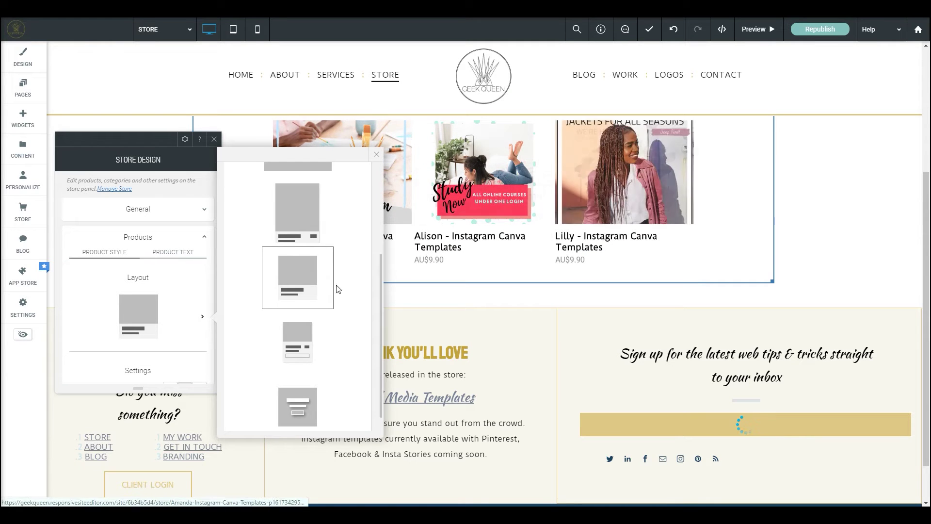
pyautogui.click(291, 212)
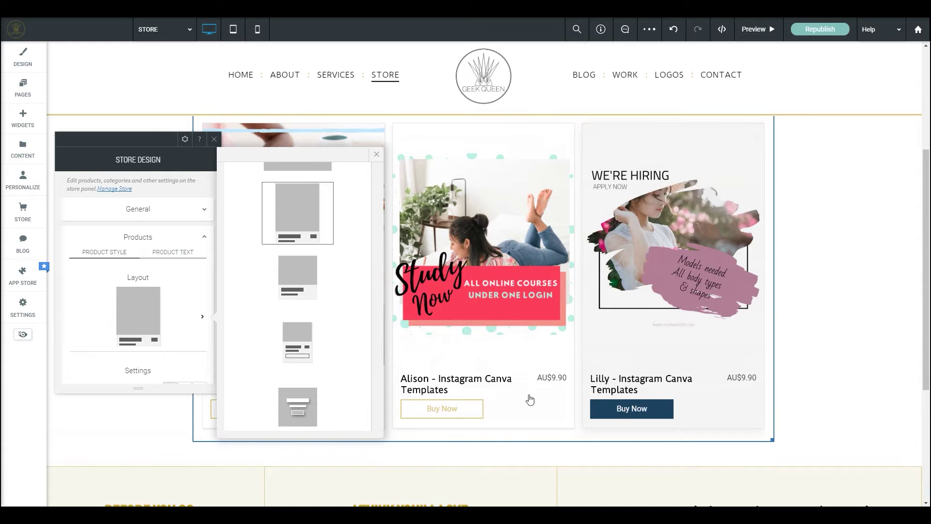
pyautogui.click(299, 274)
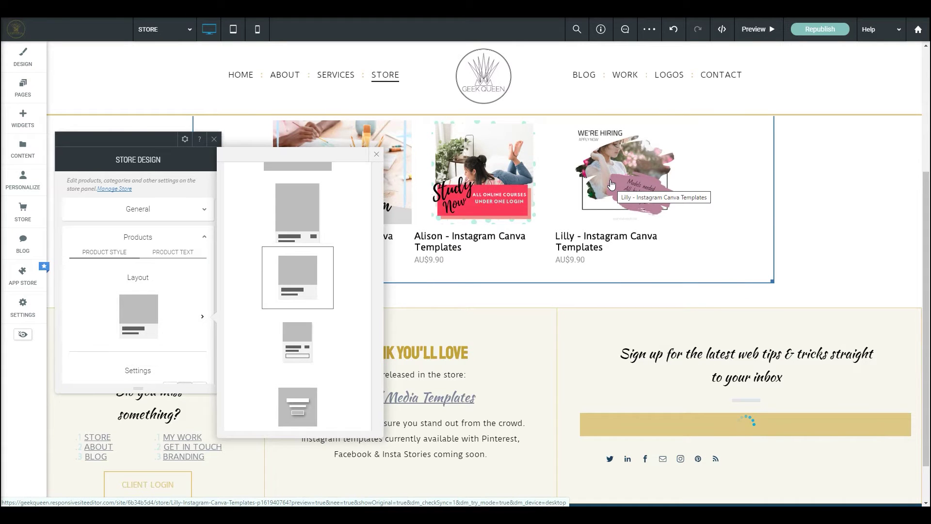
# Try the compact layout with a Buy Now button, followed by the square overlay layout, on the store products
pyautogui.scroll(-1, 346, 247)
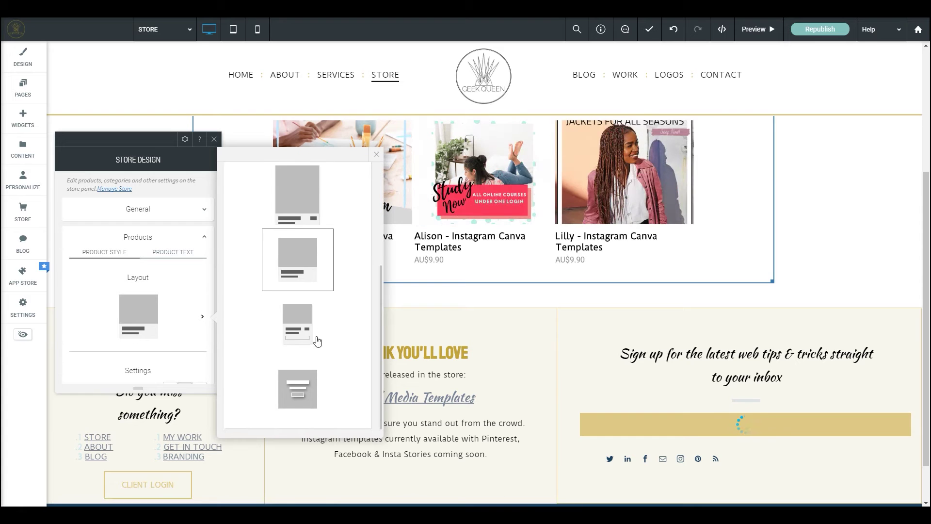
pyautogui.click(295, 317)
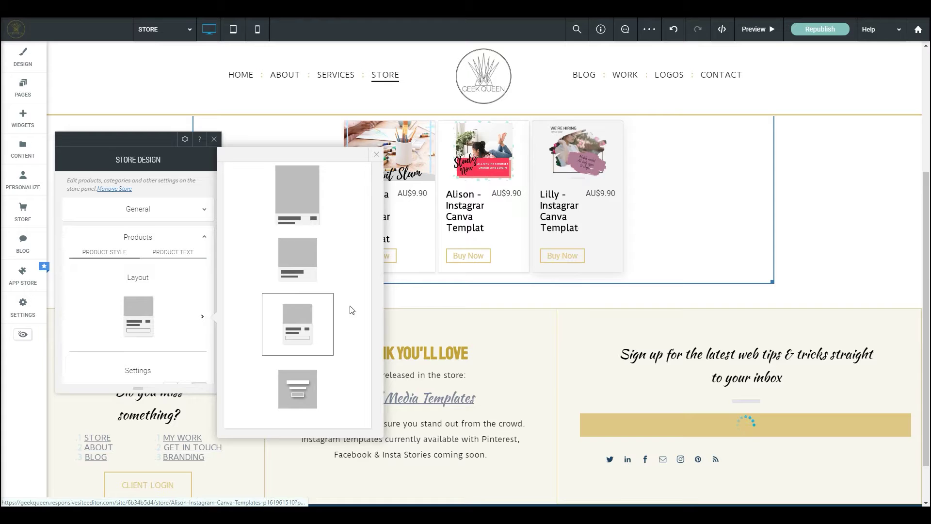
pyautogui.click(301, 386)
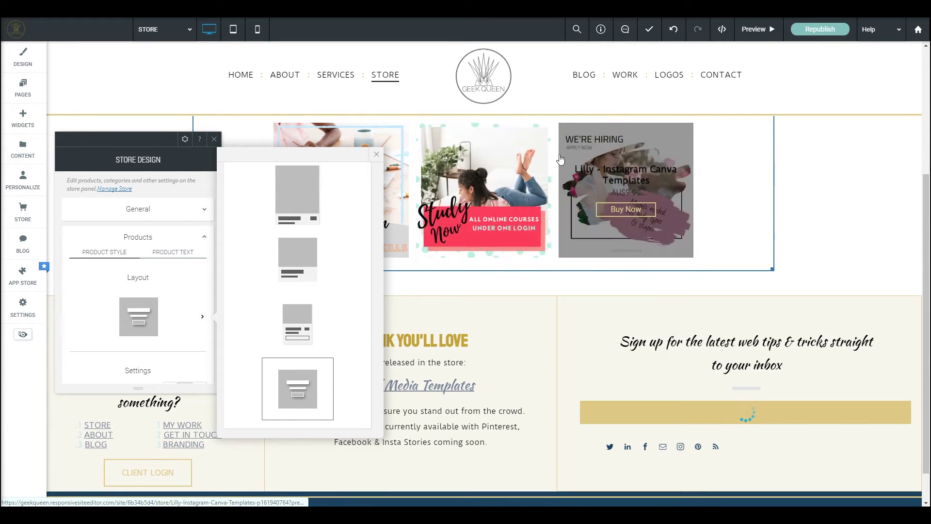
# Apply the first portrait layout with text beneath to the store products and bring up the product image settings
pyautogui.scroll(5, 352, 354)
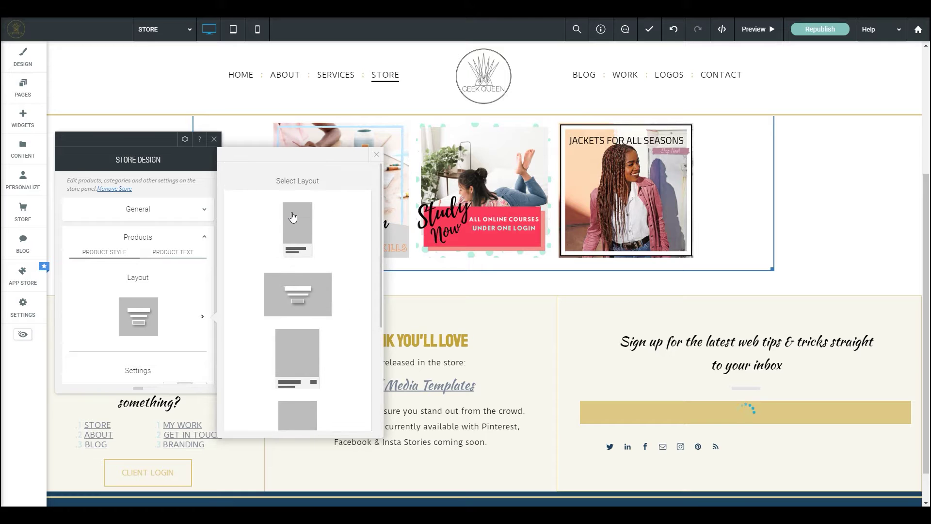
pyautogui.click(291, 217)
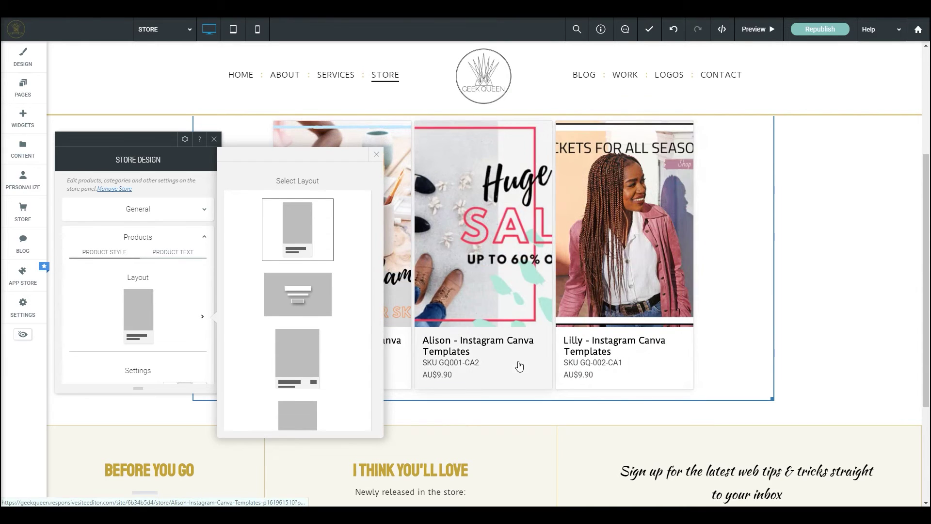
pyautogui.click(376, 155)
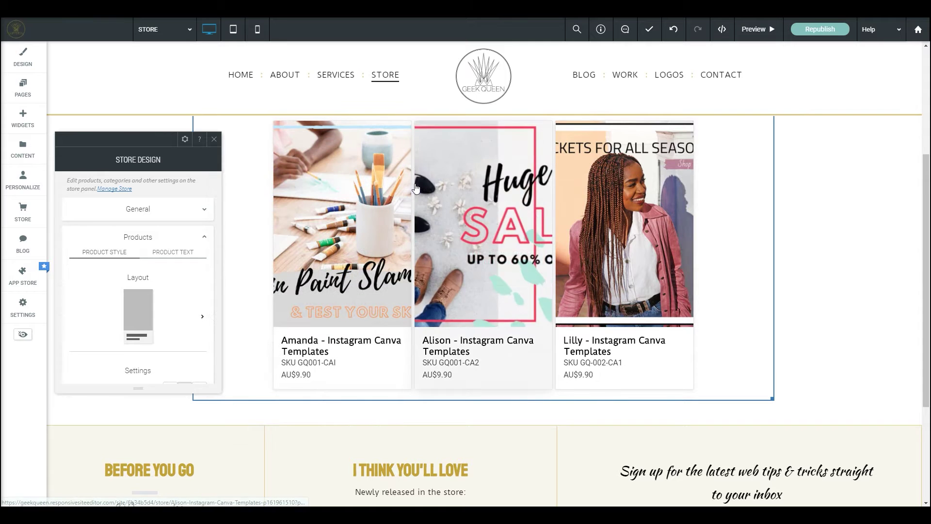
pyautogui.scroll(-3, 89, 313)
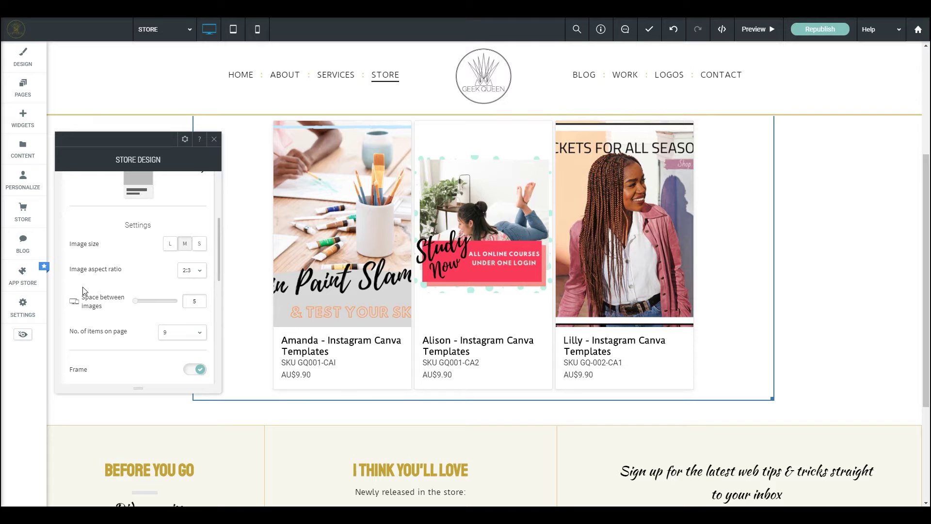
# Try the large and small image sizes on the store products, returning to medium
pyautogui.click(169, 244)
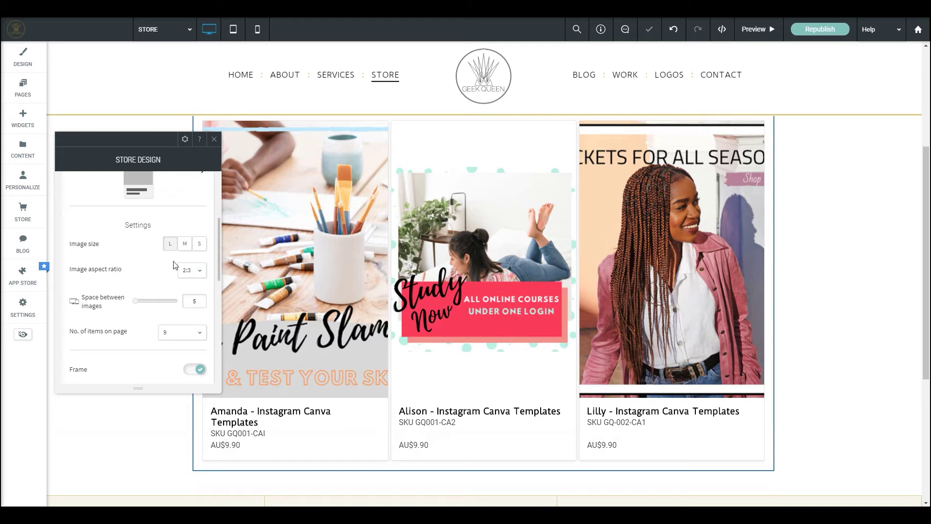
pyautogui.click(199, 243)
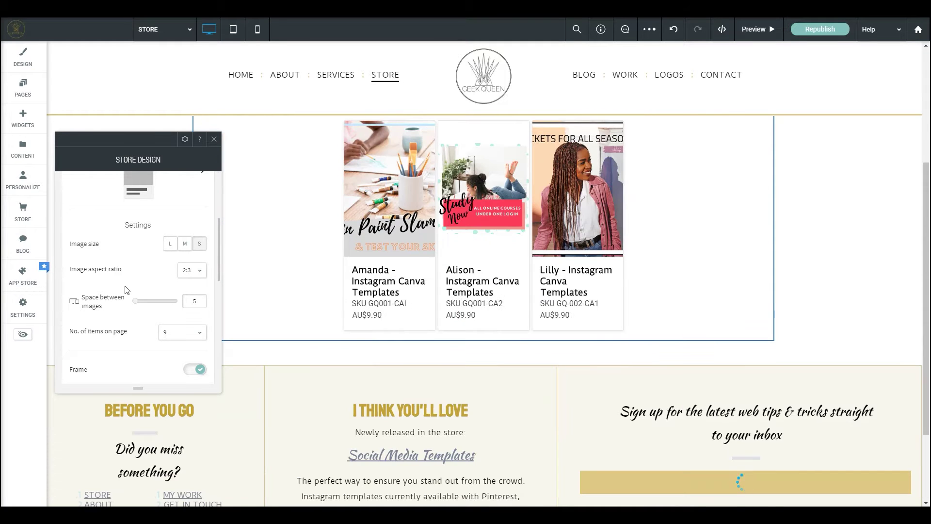
pyautogui.click(185, 243)
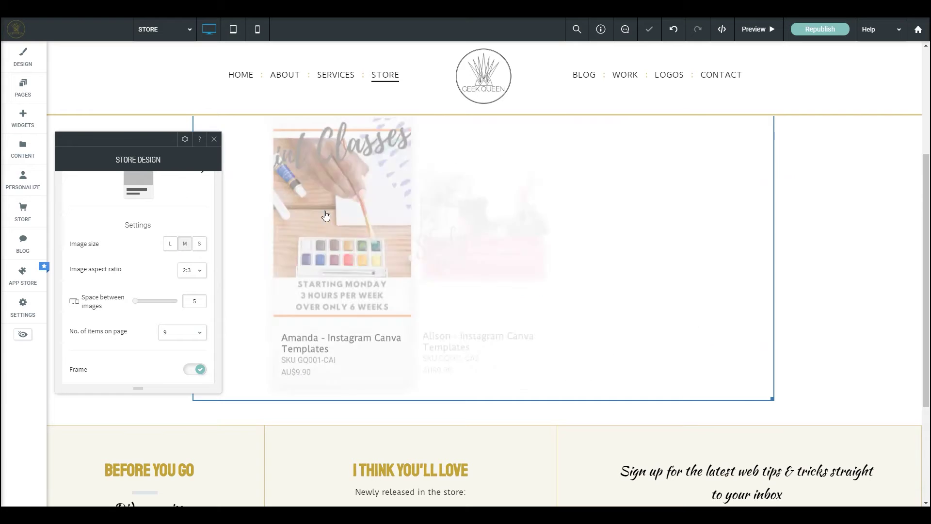
# Try the 3:4 image aspect ratio on the product gallery and settle on the square 1:1 ratio
pyautogui.click(199, 275)
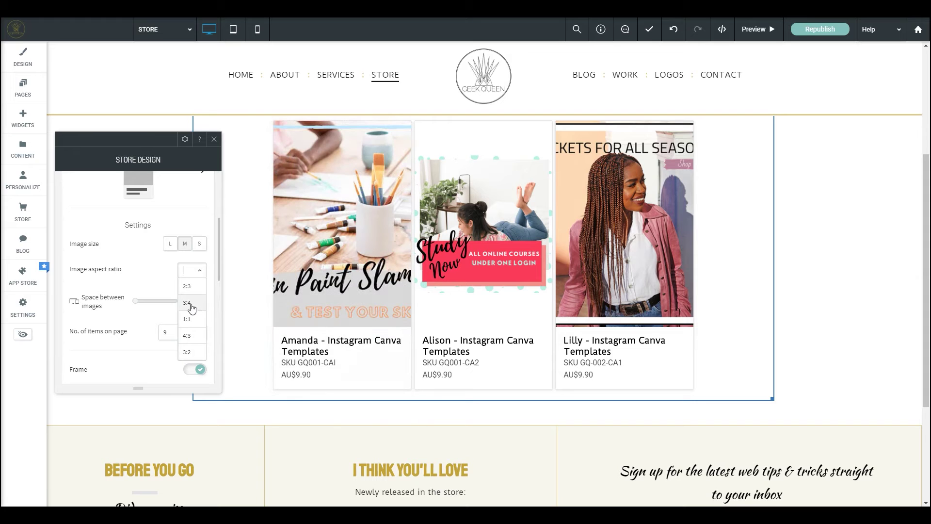
pyautogui.click(191, 303)
pyautogui.click(190, 276)
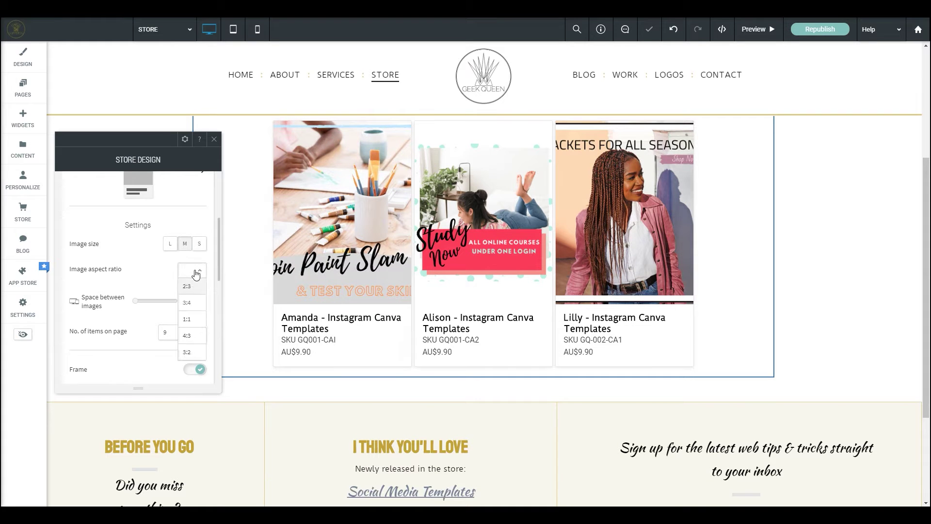
pyautogui.click(189, 322)
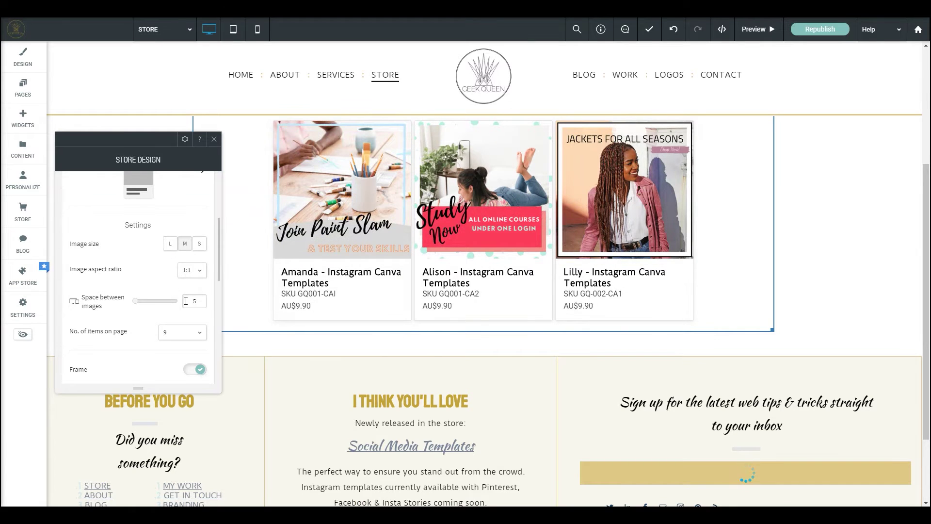
pyautogui.click(202, 271)
pyautogui.click(194, 323)
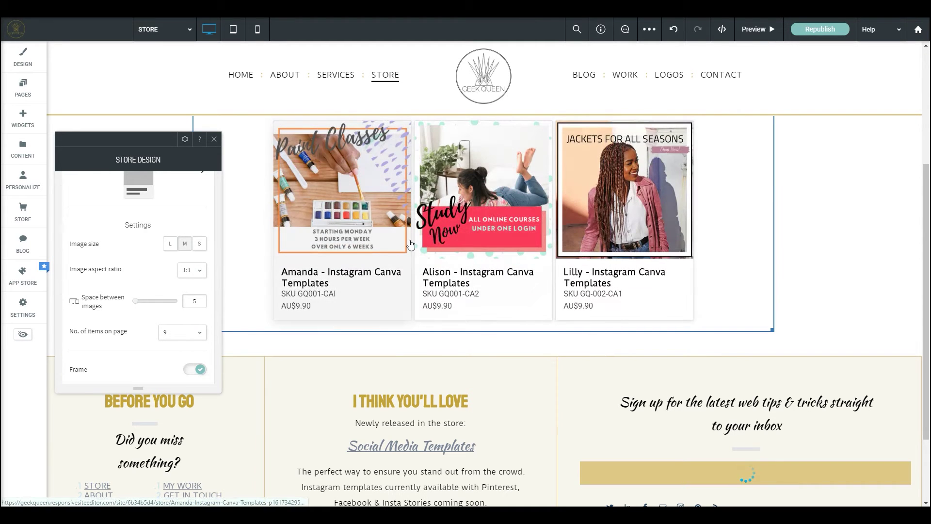
# Set the space between product images to 10 and the number of items on the page to 100
pyautogui.moveTo(138, 305); pyautogui.dragTo(141, 305)
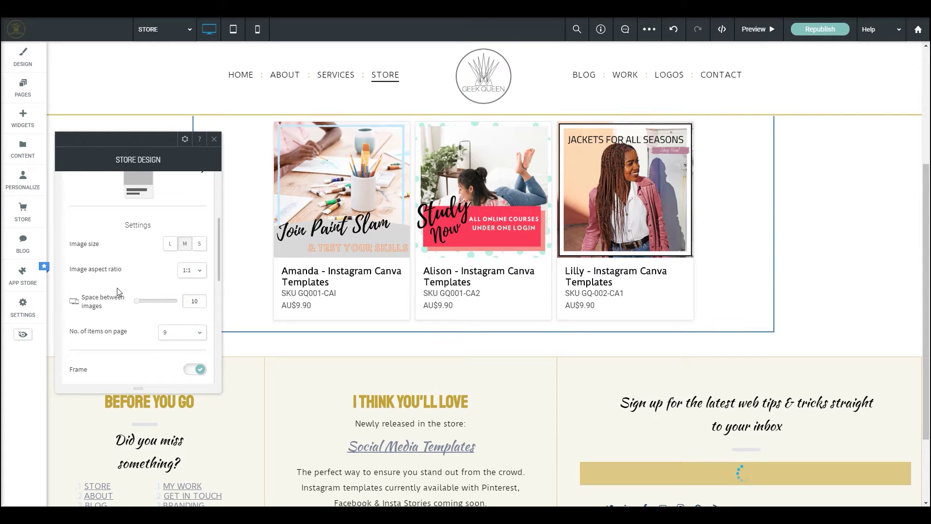
pyautogui.scroll(-1, 117, 291)
pyautogui.click(192, 292)
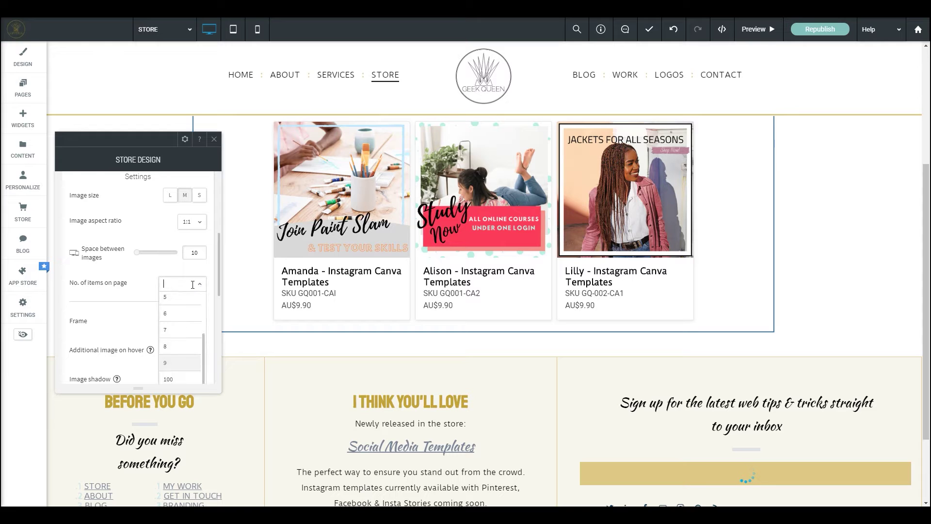
pyautogui.scroll(-1, 180, 336)
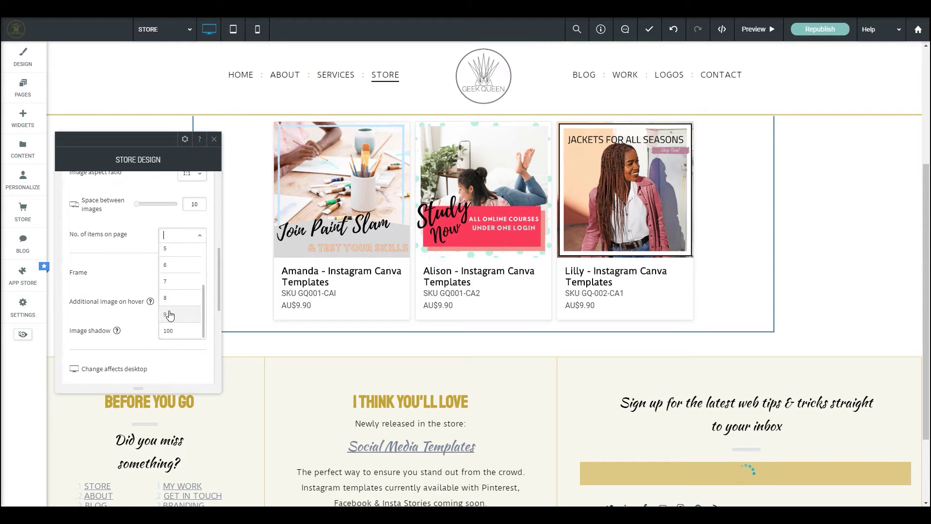
pyautogui.click(173, 333)
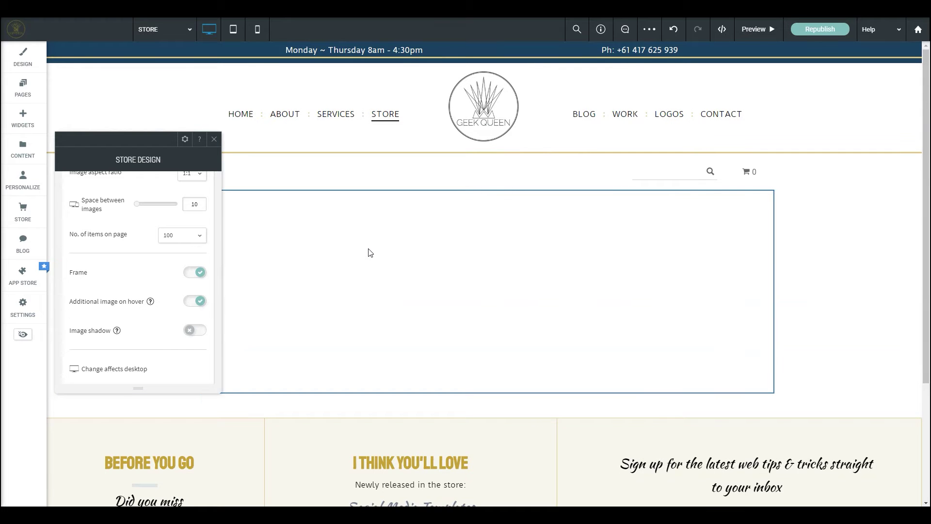
pyautogui.scroll(-3, 327, 272)
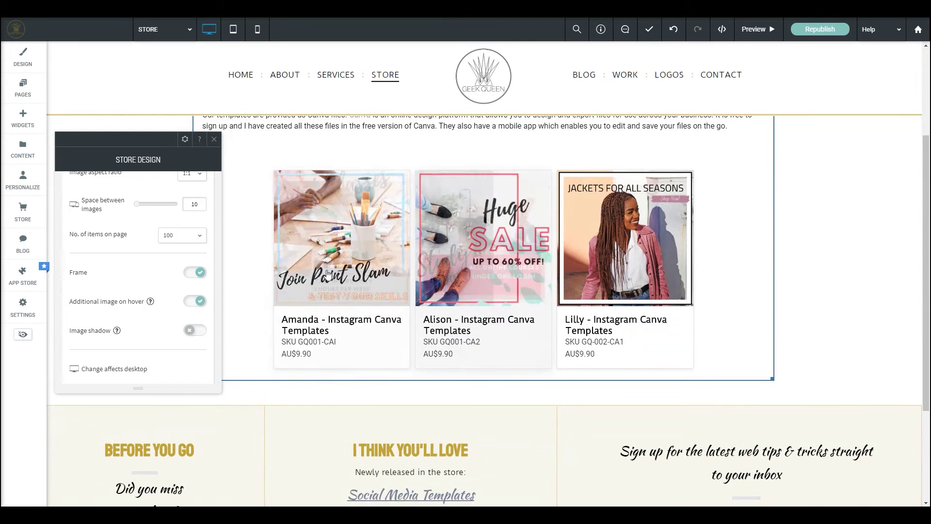
# Set the product image size to large and the space between images to 25
pyautogui.scroll(2, 138, 311)
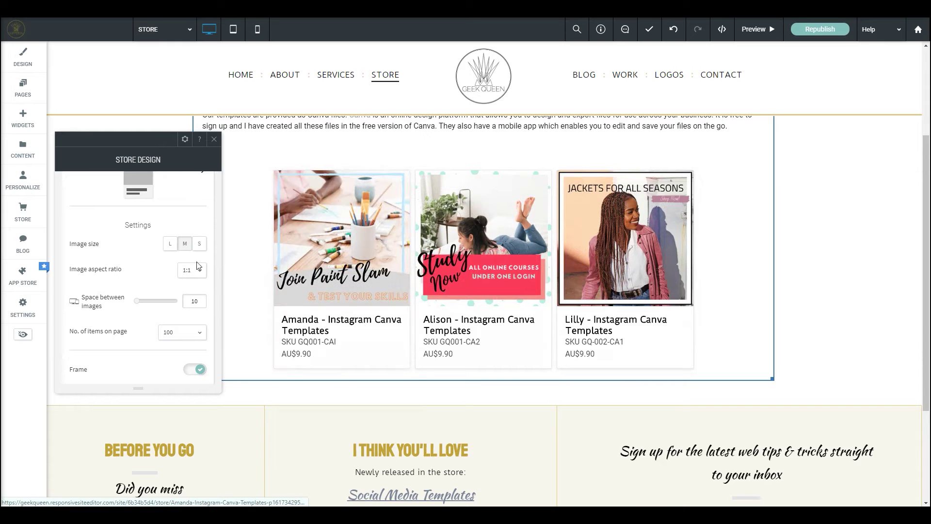
pyautogui.click(170, 243)
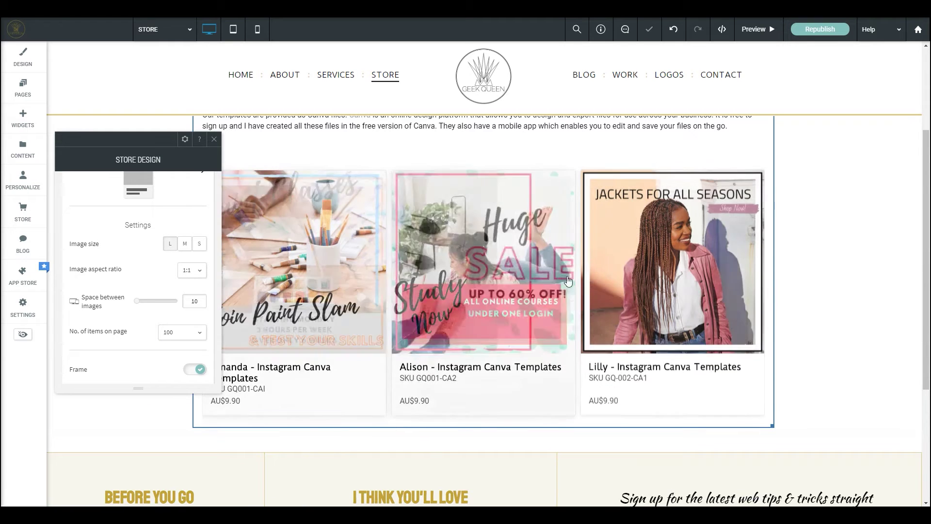
pyautogui.moveTo(139, 303); pyautogui.dragTo(142, 303)
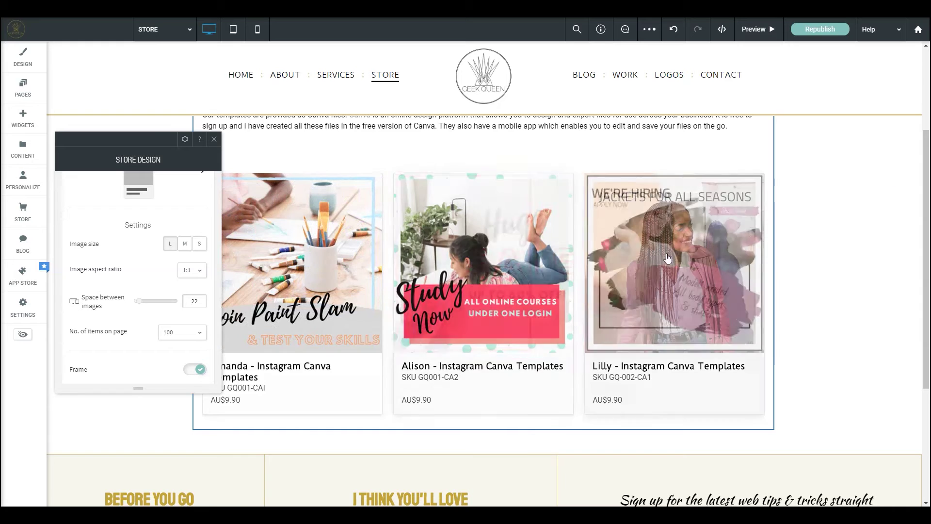
pyautogui.moveTo(143, 303); pyautogui.dragTo(117, 311)
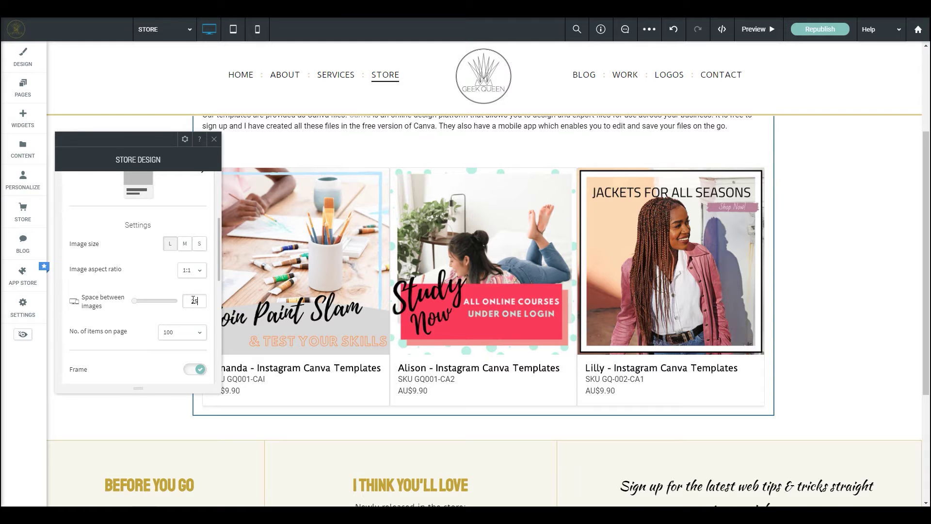
pyautogui.press('Tab')
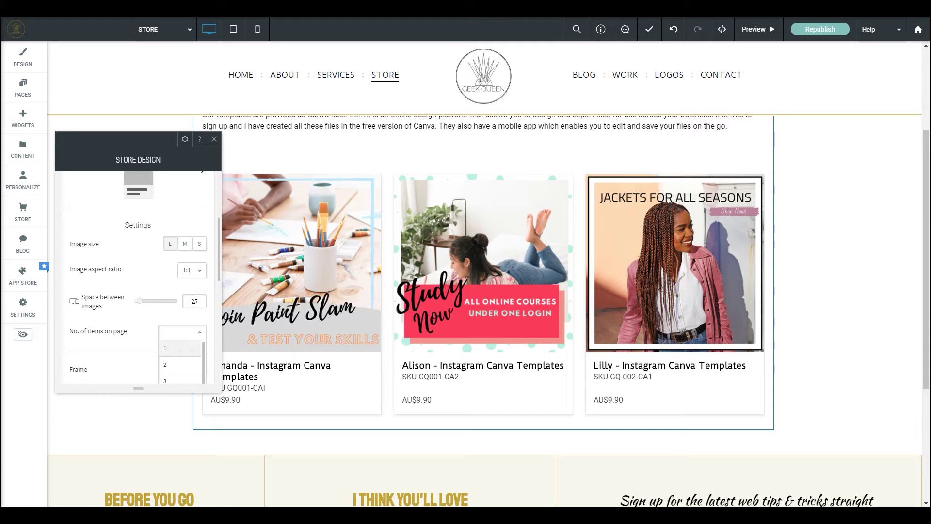
pyautogui.press('Tab')
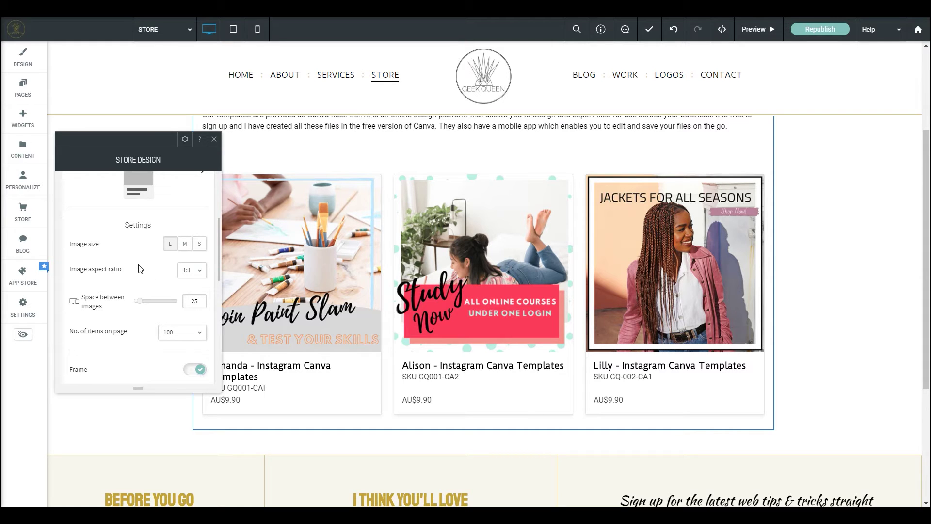
# Preview the additional hover images on the store products and compare the gallery with image shadow on and off
pyautogui.scroll(-2, 140, 268)
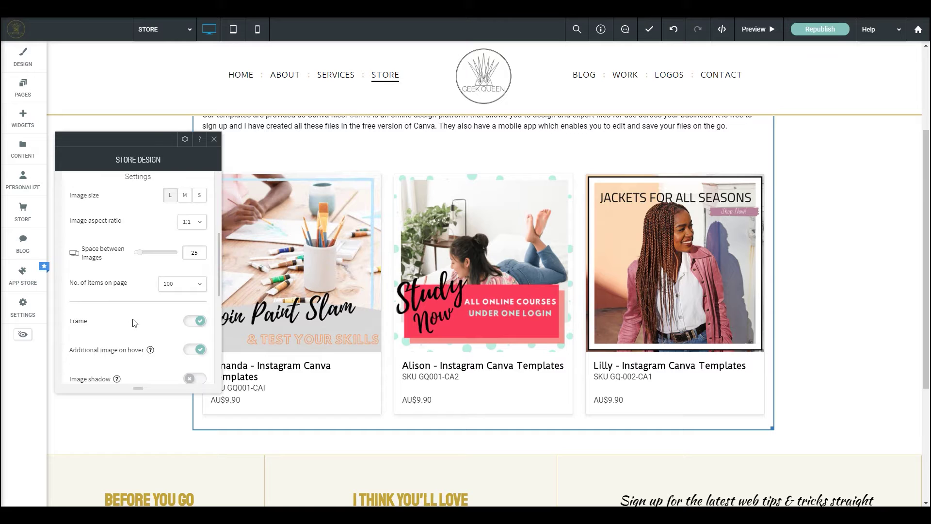
pyautogui.scroll(-4, 116, 284)
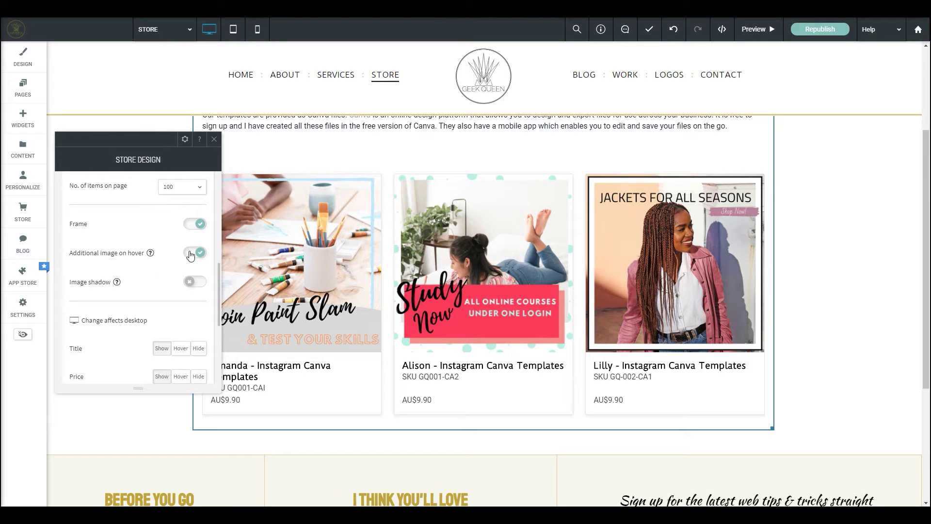
pyautogui.moveTo(296, 272)
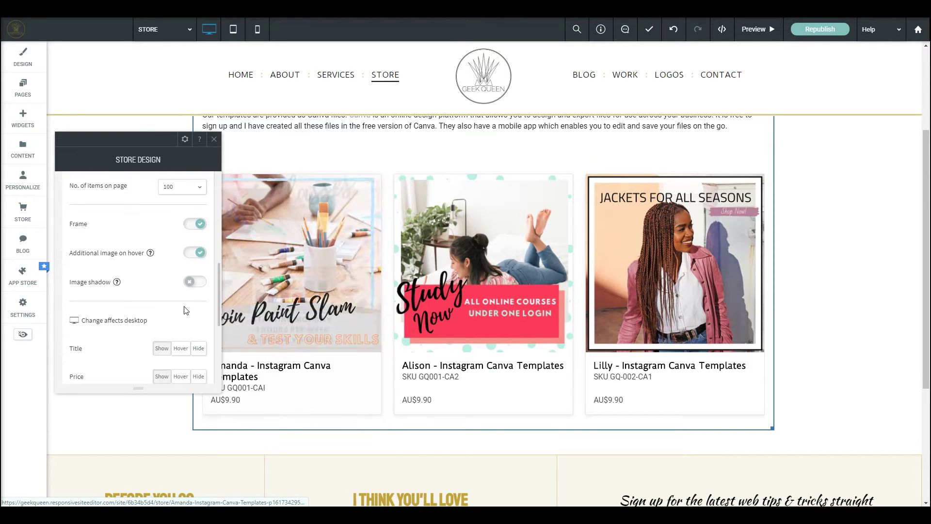
pyautogui.moveTo(442, 283)
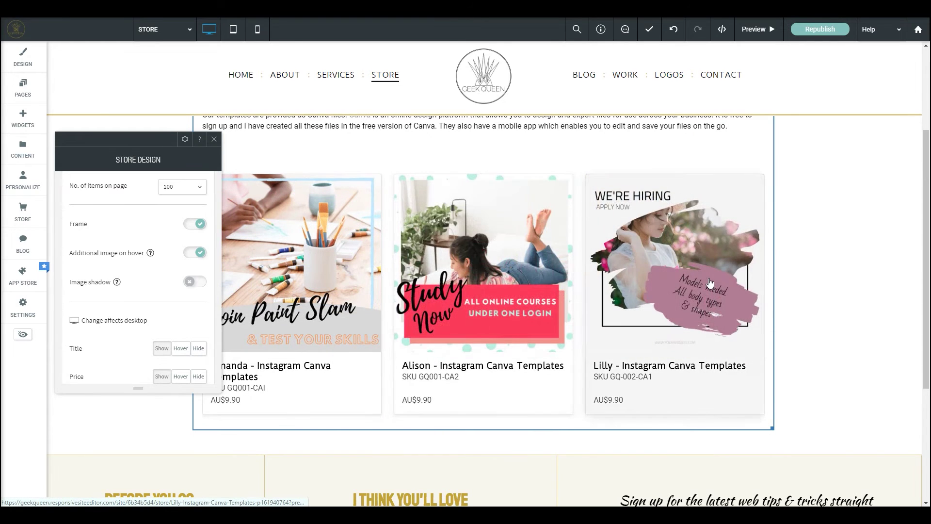
pyautogui.moveTo(324, 287)
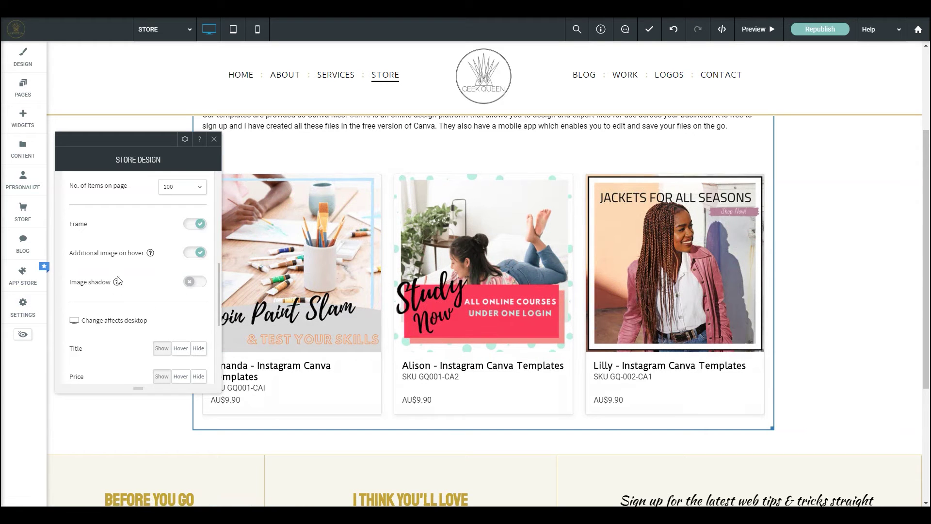
pyautogui.click(203, 287)
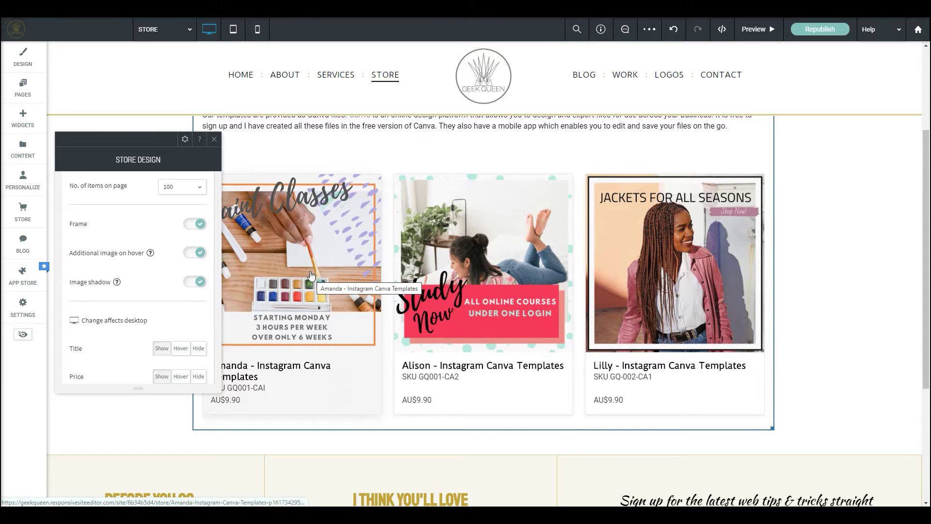
pyautogui.click(187, 282)
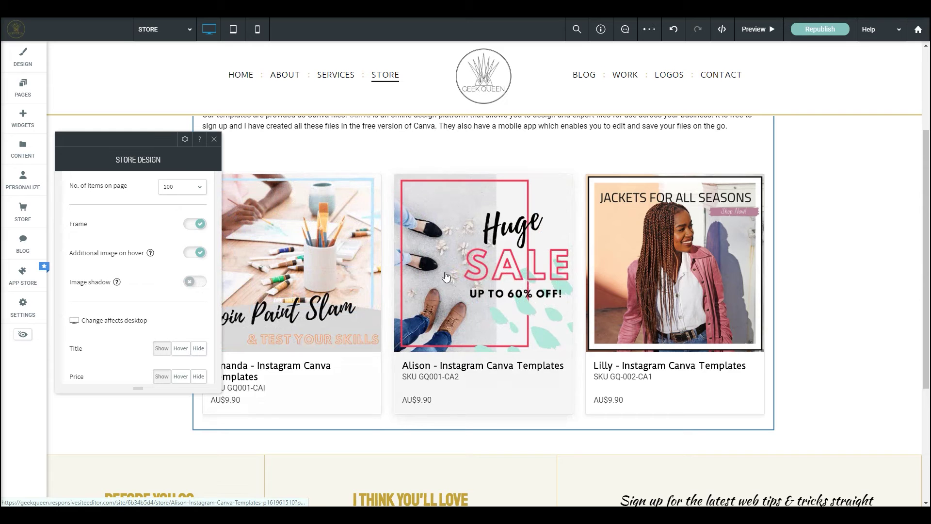
pyautogui.click(195, 282)
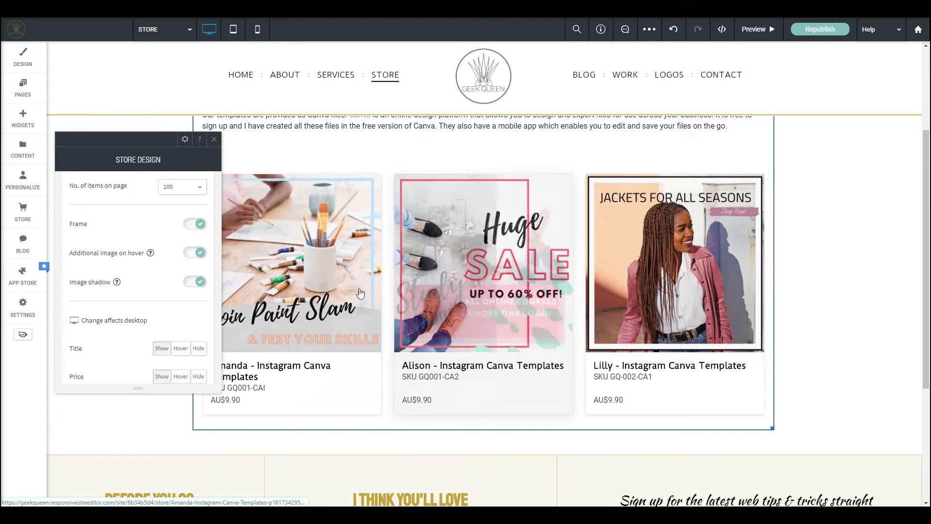
pyautogui.click(194, 282)
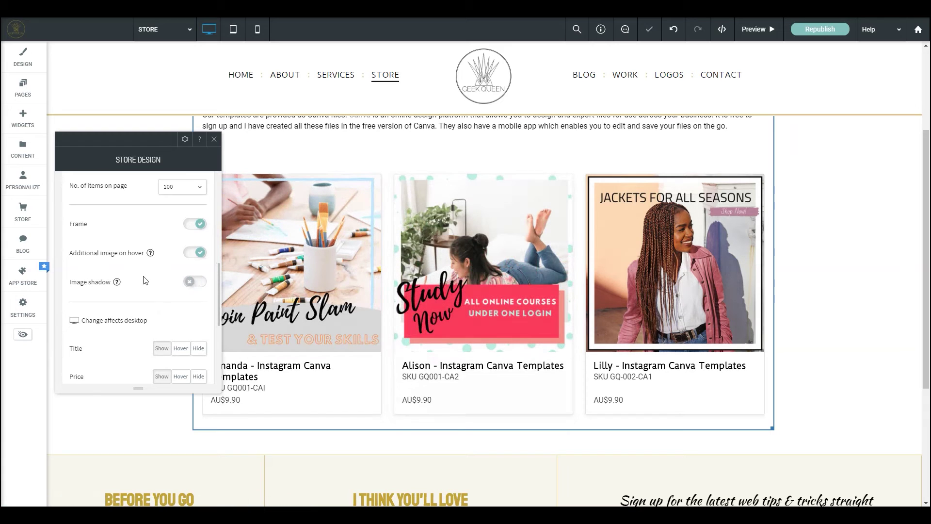
# Compare the product gallery with the SKU shown and hidden, leaving the SKU hidden
pyautogui.scroll(-3, 129, 271)
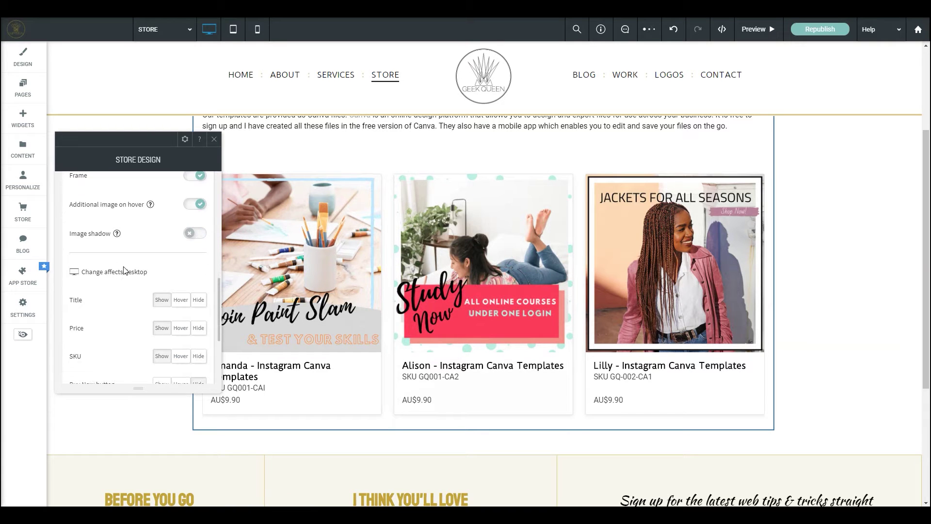
pyautogui.scroll(1, 121, 274)
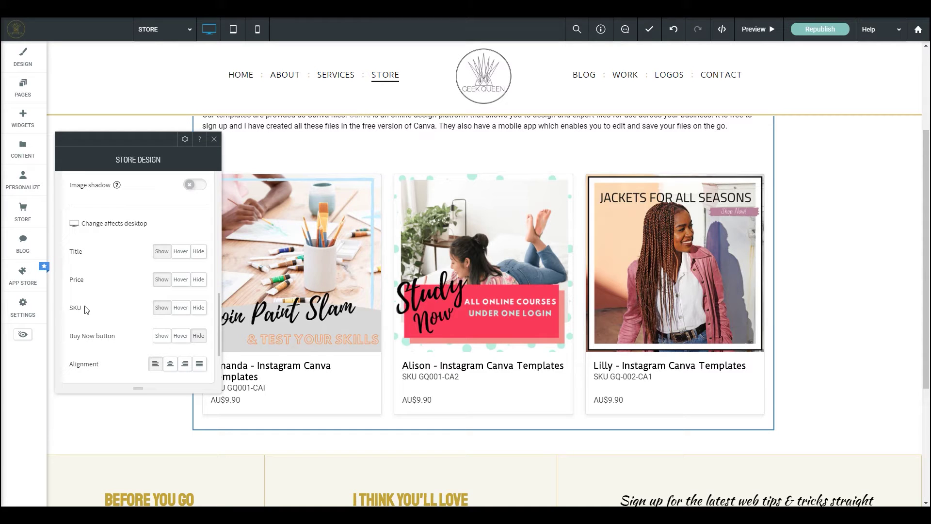
pyautogui.click(198, 310)
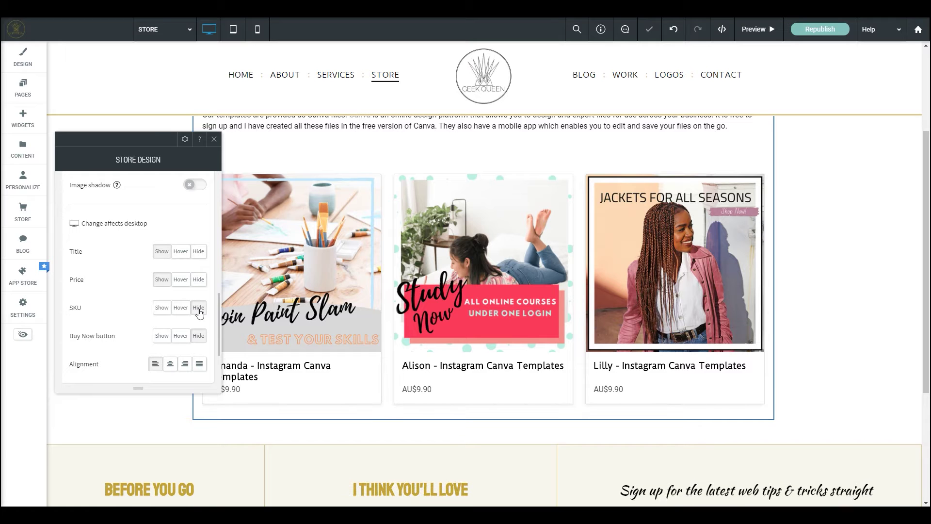
pyautogui.click(162, 309)
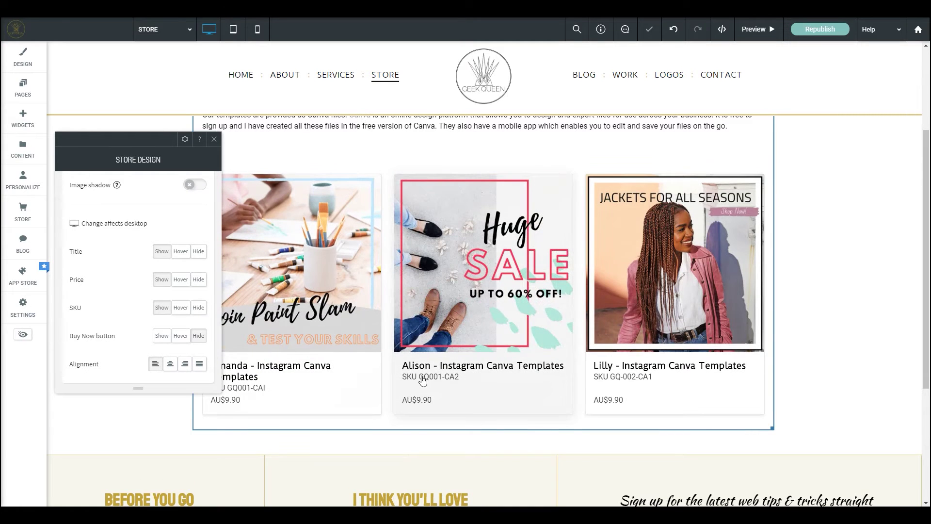
pyautogui.click(199, 308)
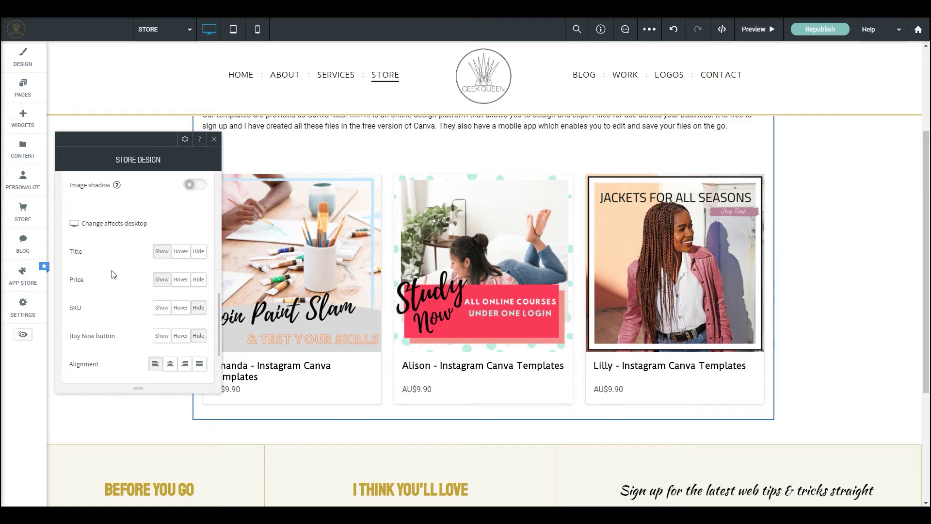
# Show the Buy Now button on the store products and center-align the product text
pyautogui.scroll(-2, 112, 274)
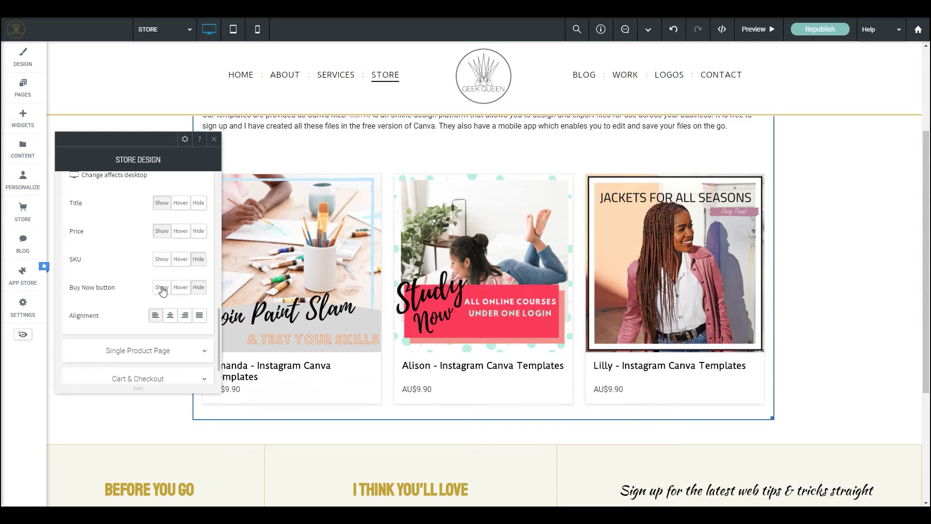
pyautogui.click(162, 289)
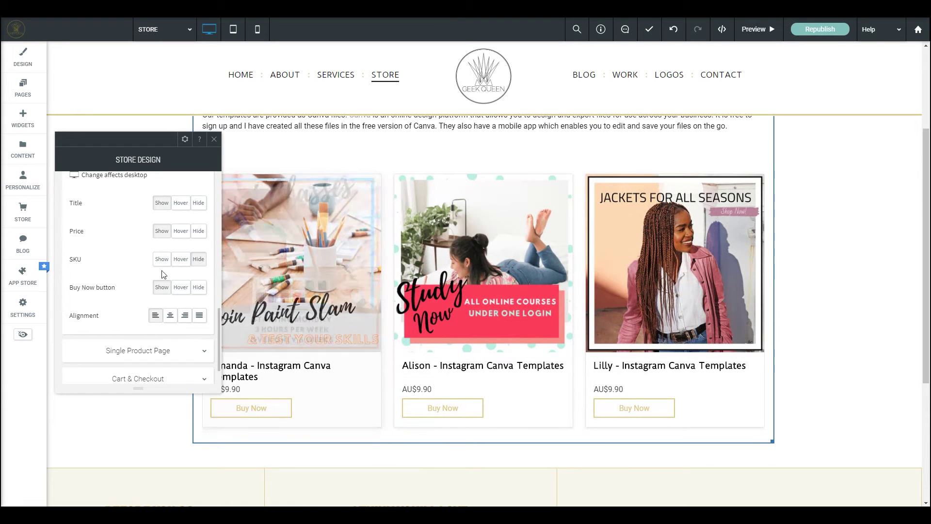
pyautogui.click(170, 318)
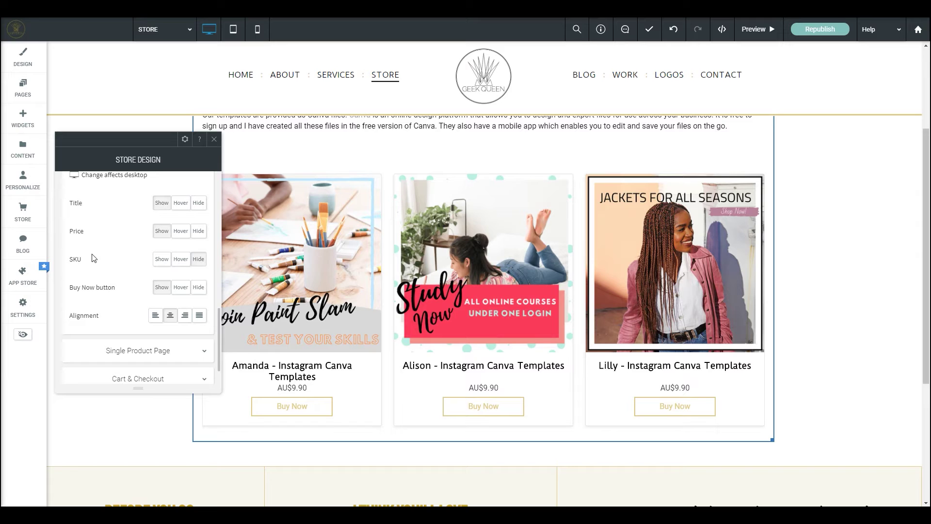
# Change the font color of the product titles to dark blue #1c425e
pyautogui.scroll(10, 105, 265)
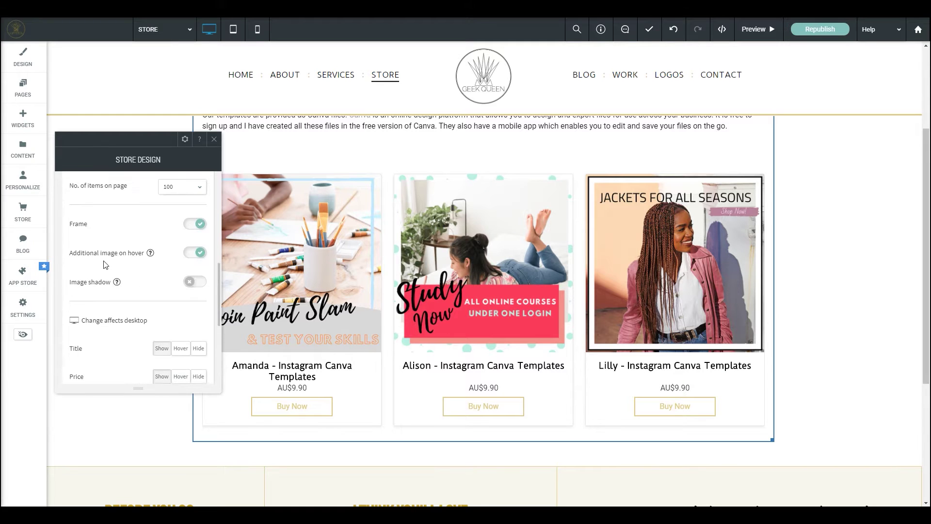
pyautogui.scroll(2, 103, 265)
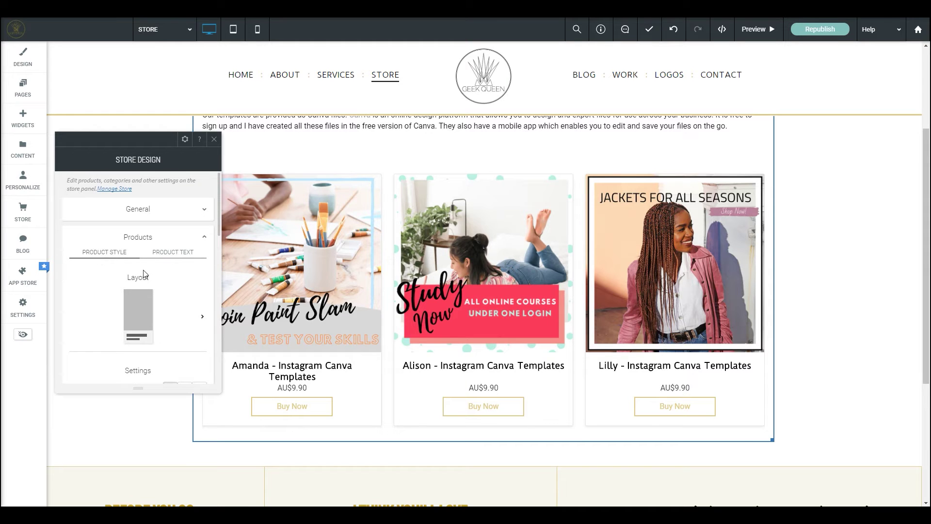
pyautogui.click(178, 253)
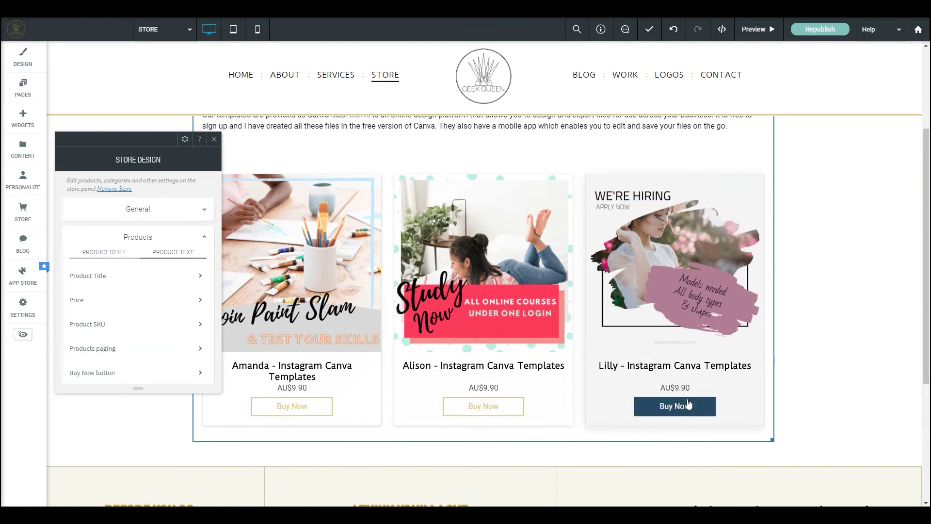
pyautogui.click(92, 280)
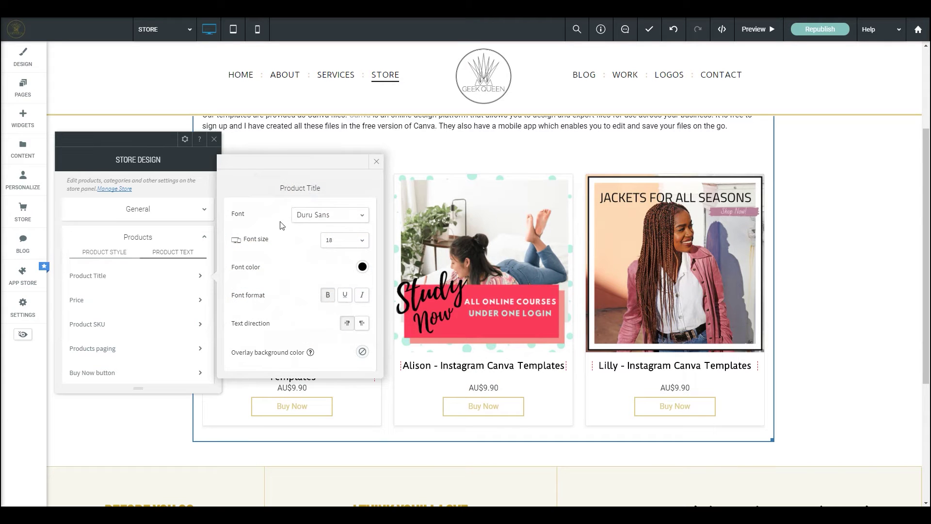
pyautogui.click(363, 266)
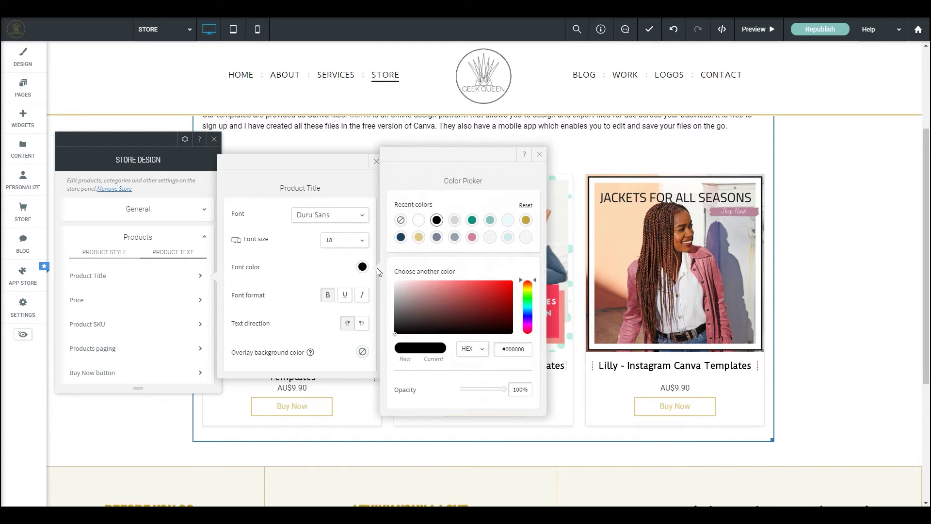
pyautogui.click(400, 238)
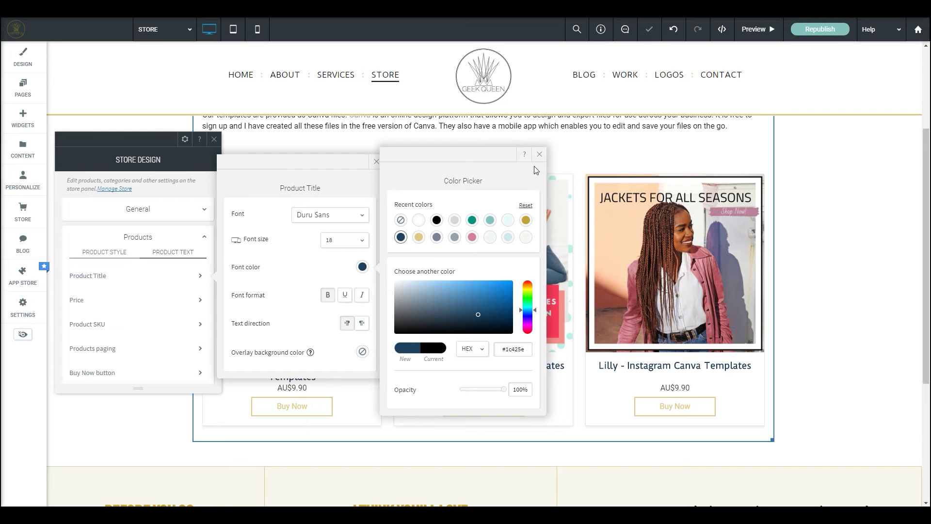
pyautogui.click(539, 154)
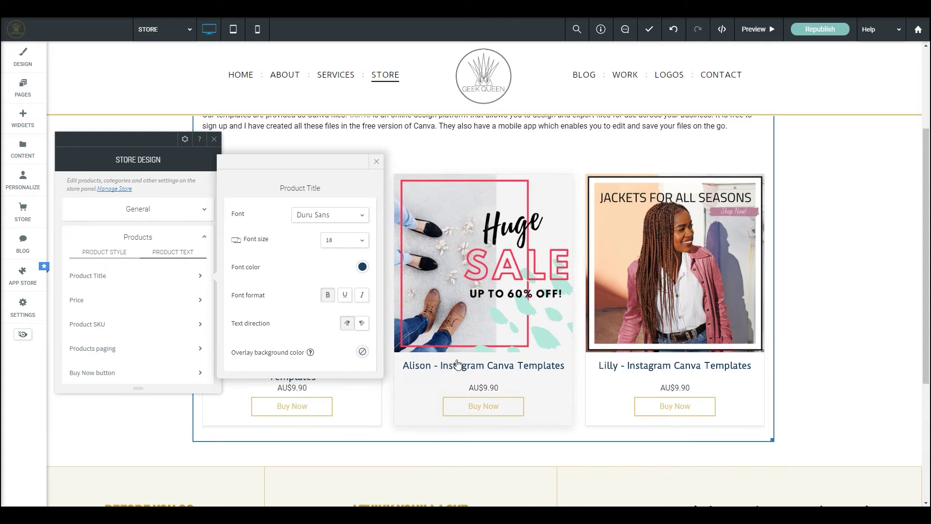
pyautogui.click(379, 163)
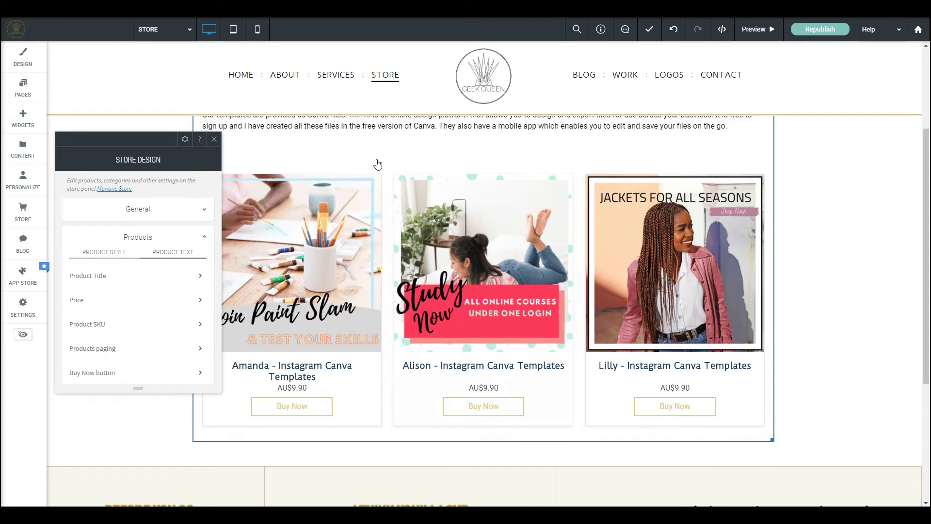
# Make the product prices bold and set their font color to pink #d1839d
pyautogui.click(129, 300)
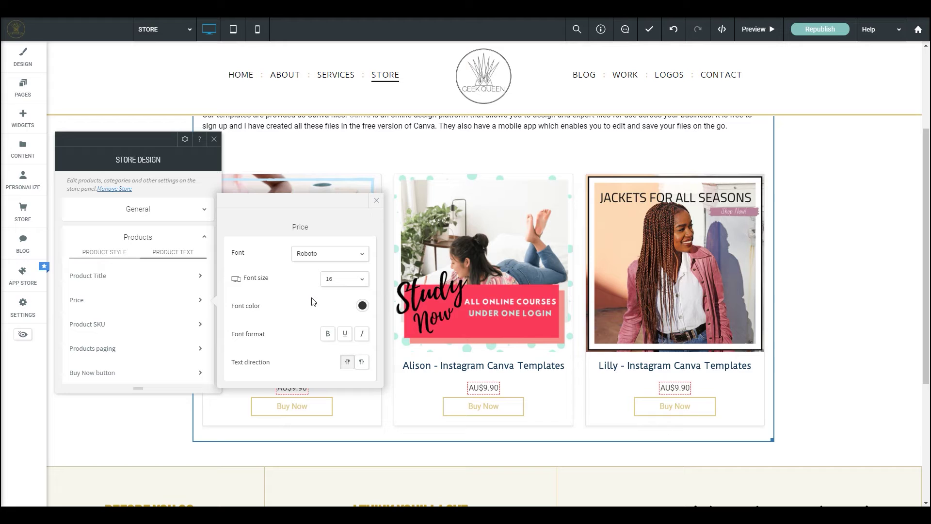
pyautogui.click(327, 333)
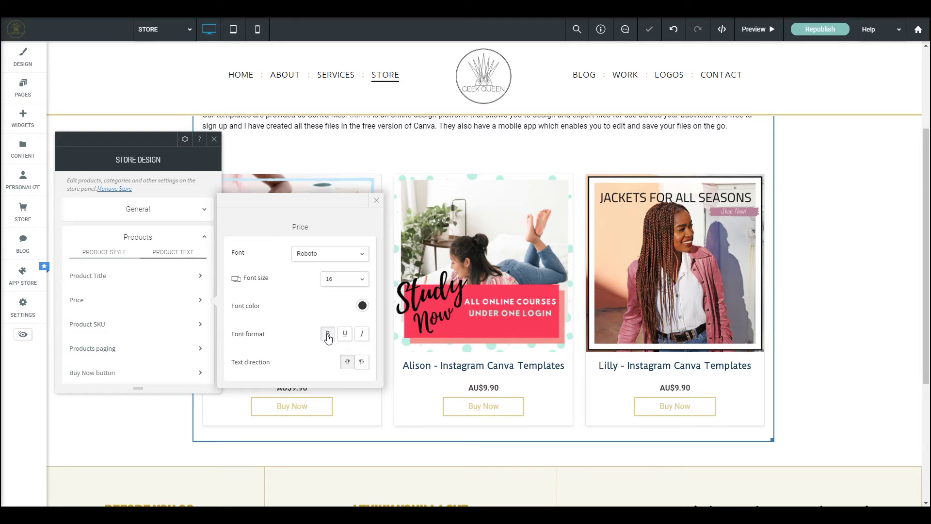
pyautogui.click(362, 306)
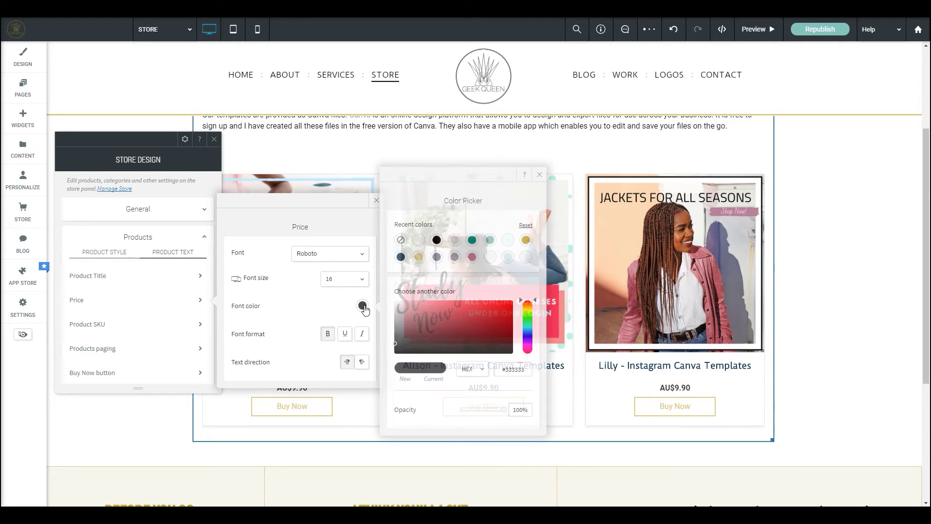
pyautogui.click(526, 241)
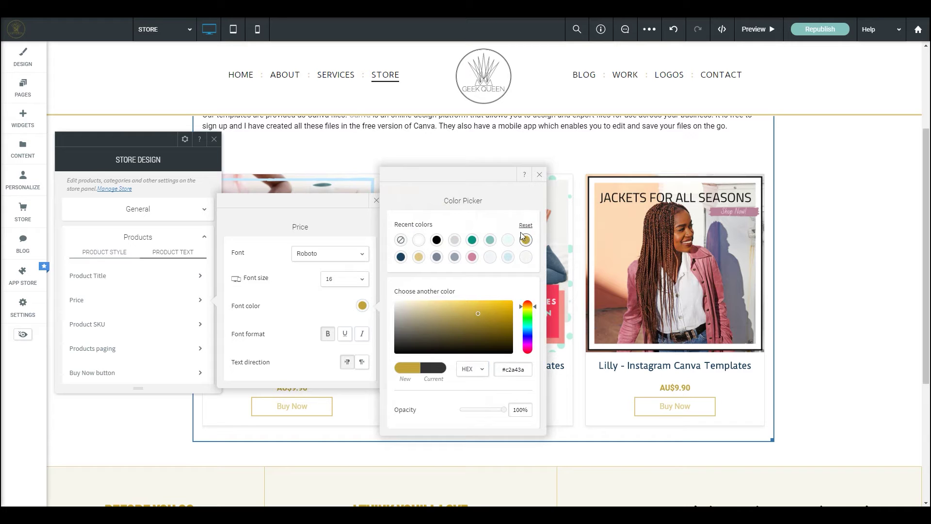
pyautogui.click(473, 259)
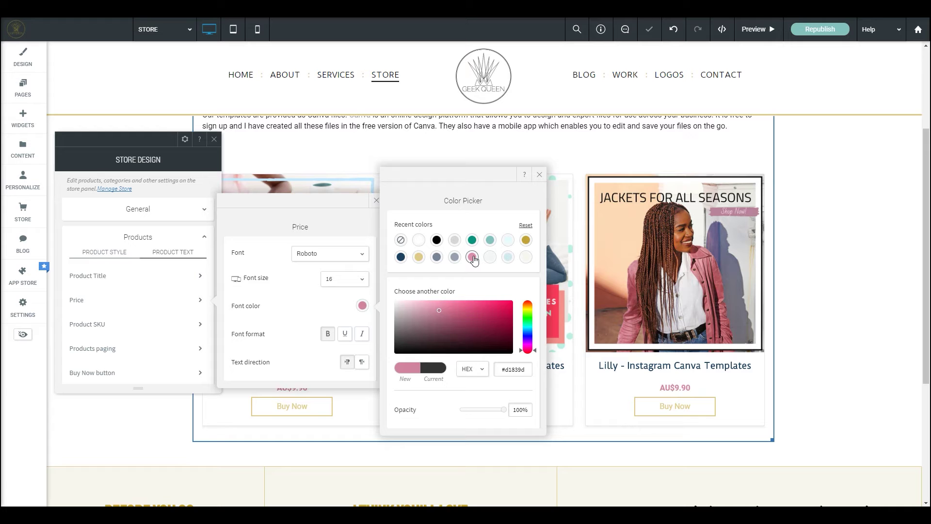
pyautogui.click(539, 174)
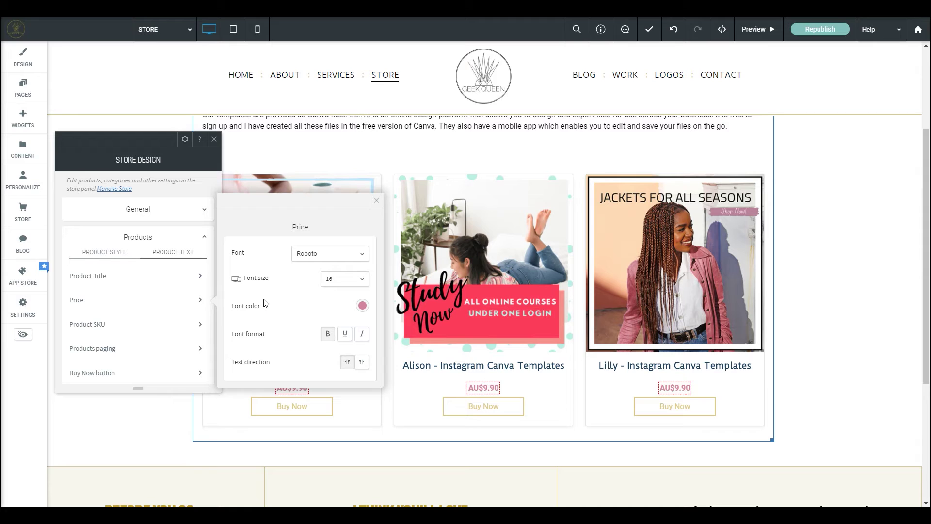
pyautogui.click(378, 203)
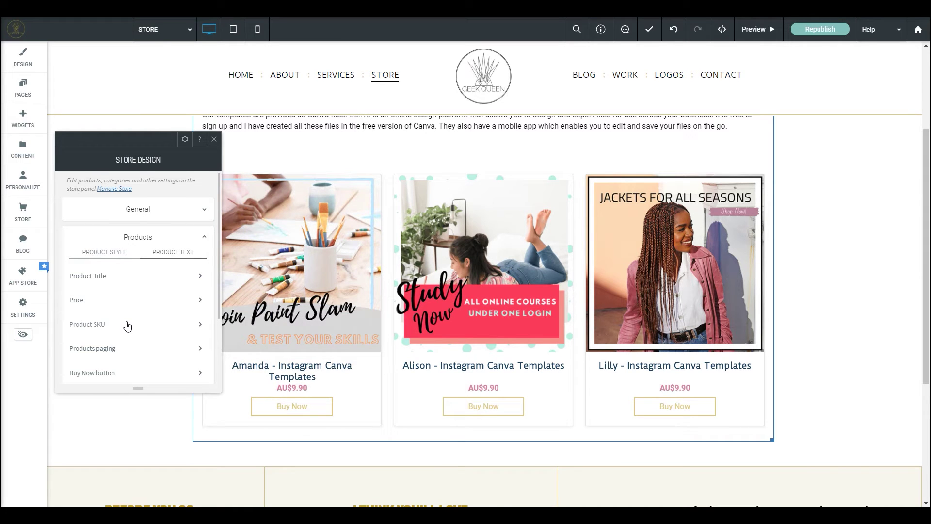
# Set the products paging font color to the dark blue from the recent colors
pyautogui.click(102, 351)
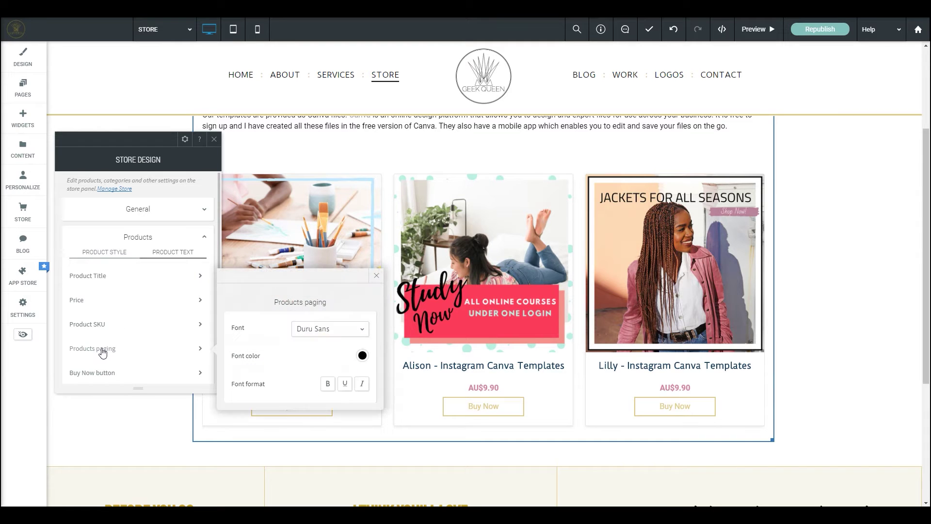
pyautogui.click(363, 357)
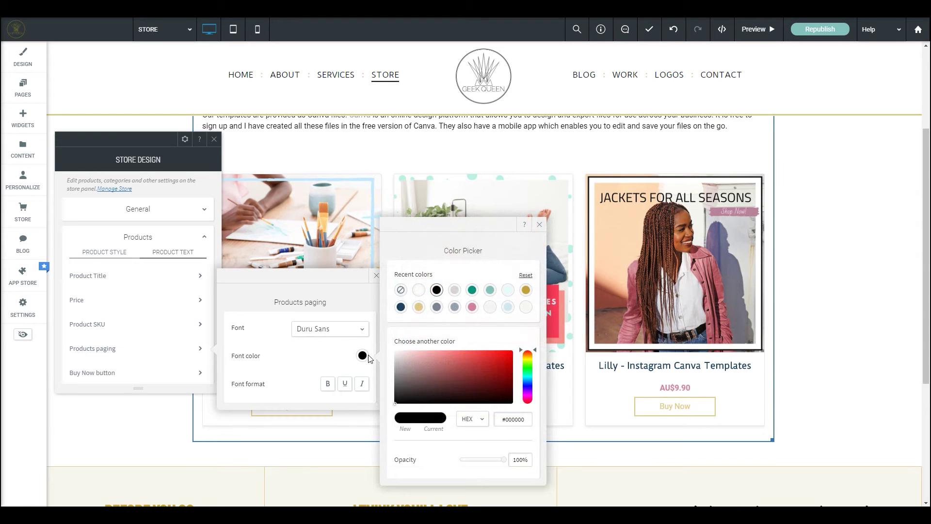
pyautogui.click(401, 307)
pyautogui.click(348, 257)
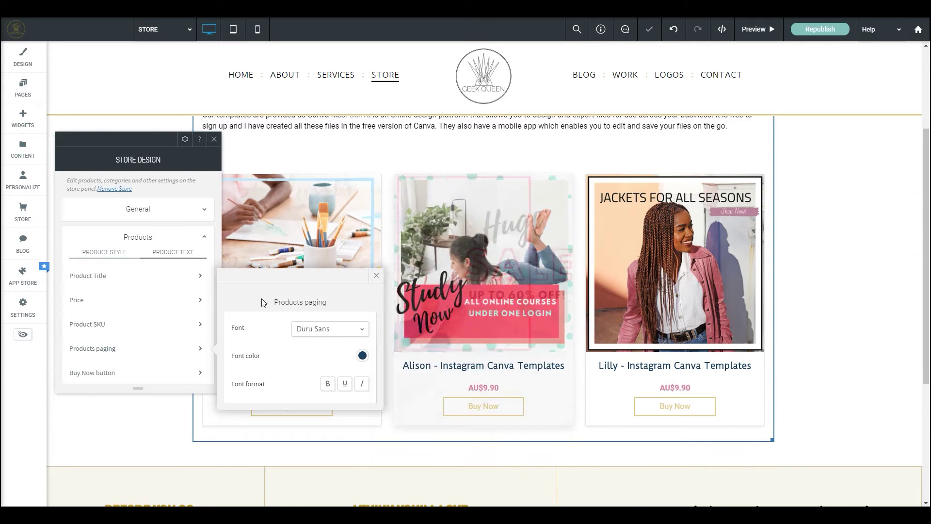
pyautogui.click(376, 276)
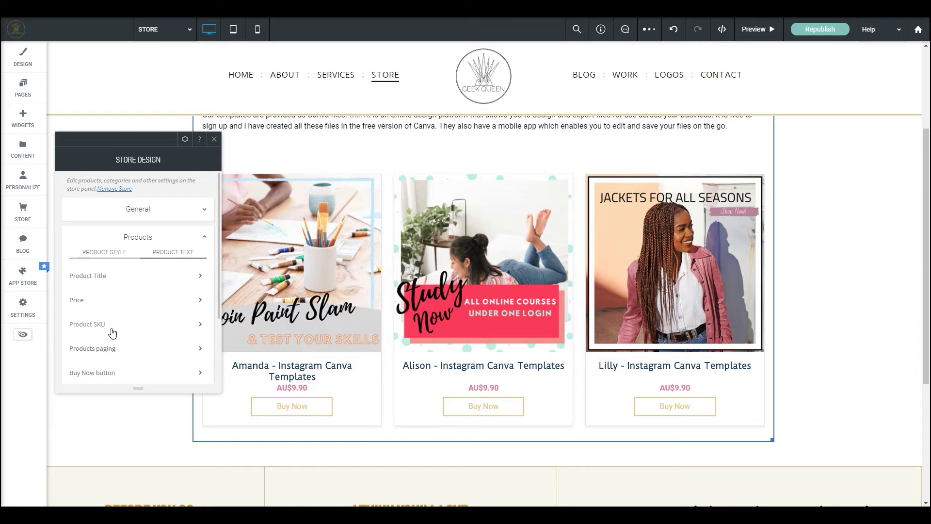
# Try a pink background color on the Buy Now button and reset it to no color
pyautogui.scroll(-2, 101, 330)
pyautogui.click(120, 287)
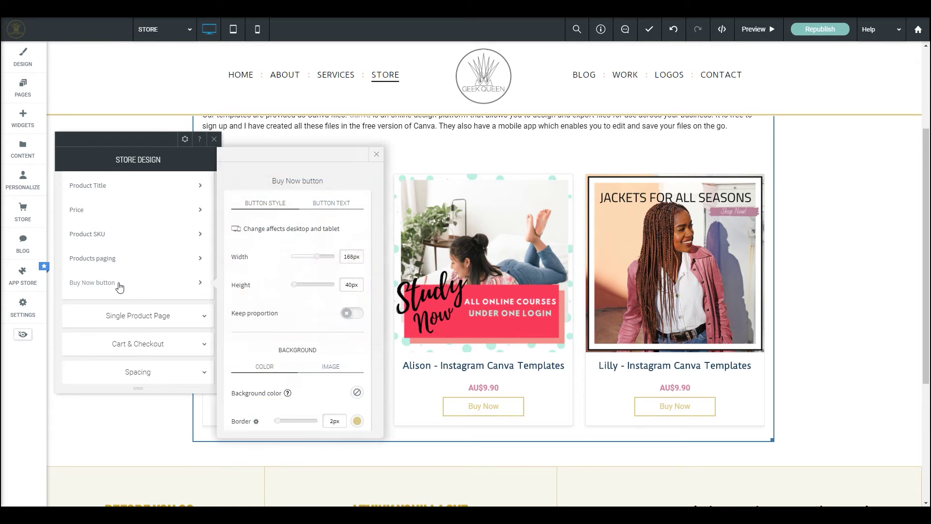
pyautogui.scroll(-2, 295, 381)
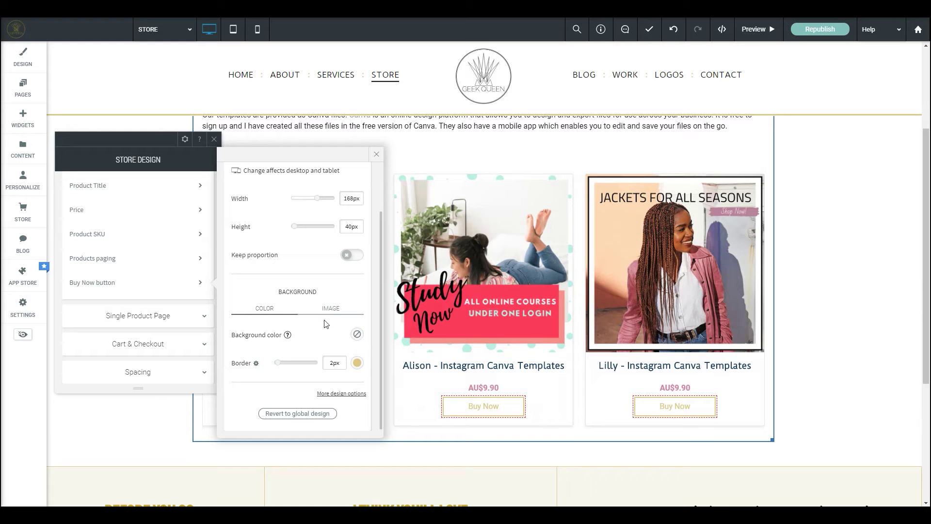
pyautogui.click(357, 335)
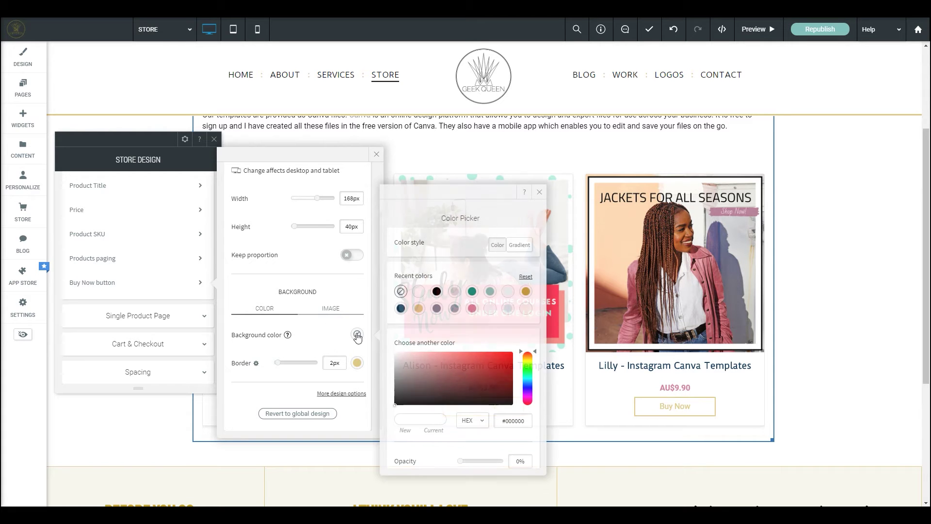
pyautogui.click(472, 311)
pyautogui.click(540, 192)
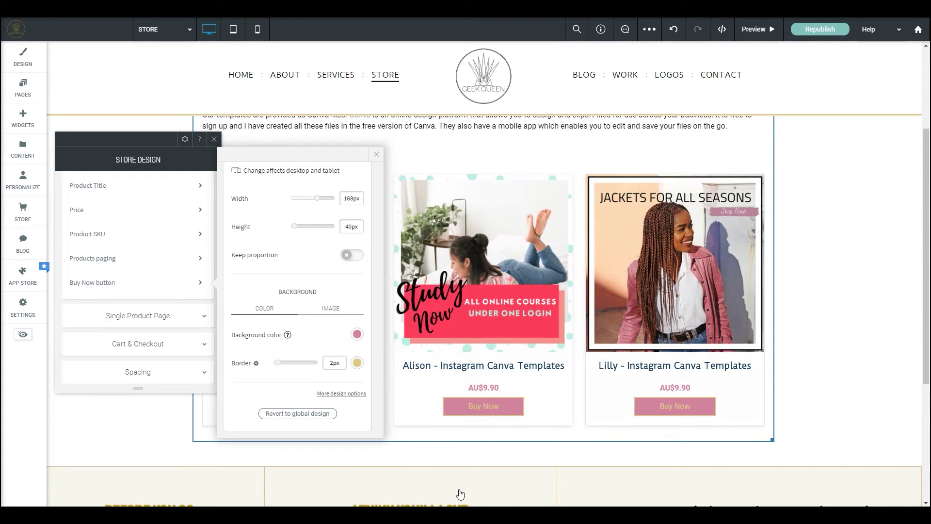
pyautogui.click(357, 334)
pyautogui.click(401, 291)
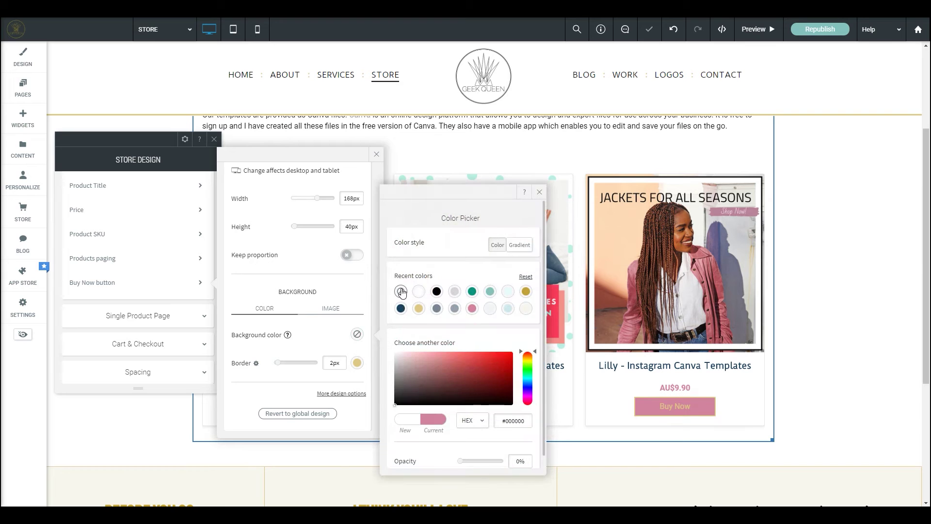
pyautogui.click(540, 192)
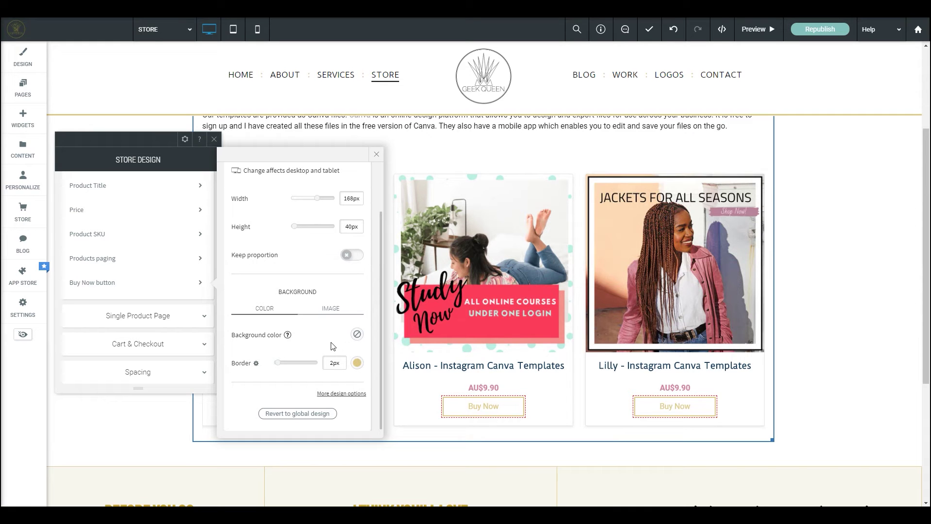
# Review the Buy Now button's additional design options, including hover colors, rounded corners and shadow, and its text settings
pyautogui.click(294, 414)
pyautogui.click(335, 395)
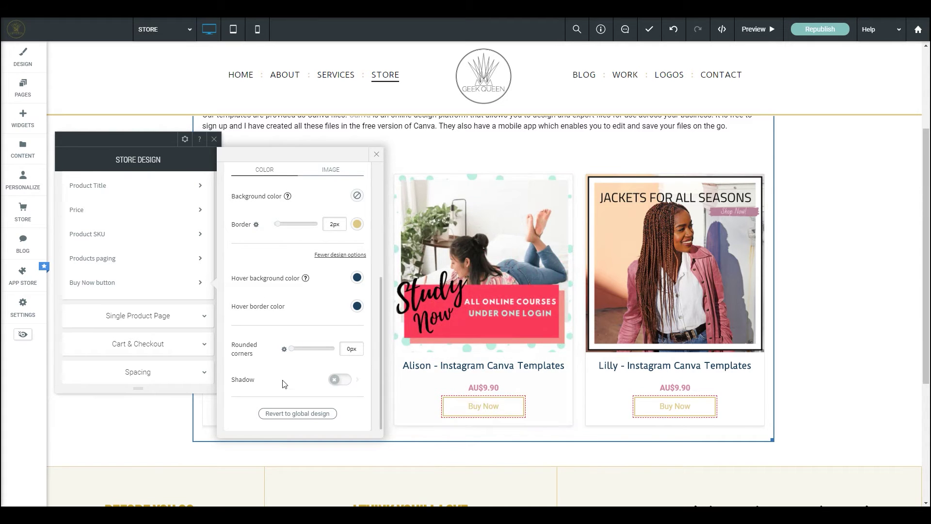
pyautogui.scroll(5, 281, 386)
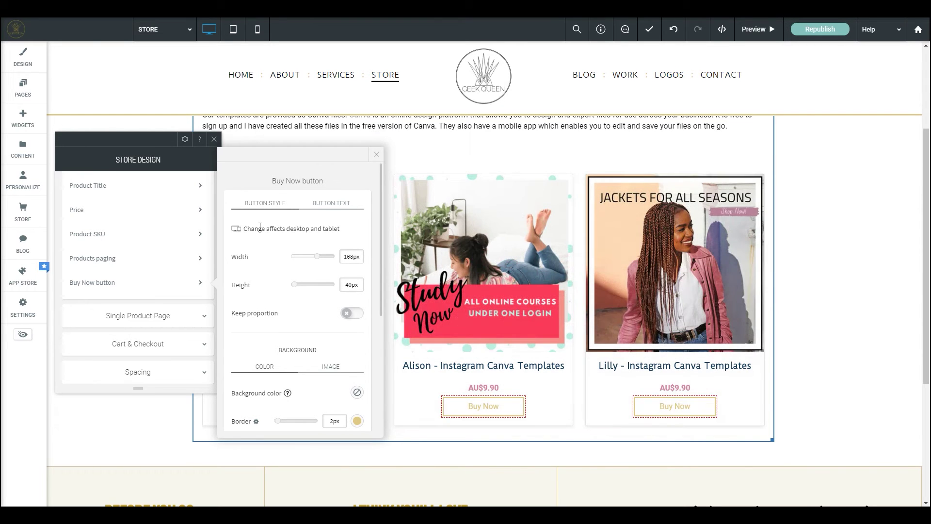
pyautogui.click(324, 203)
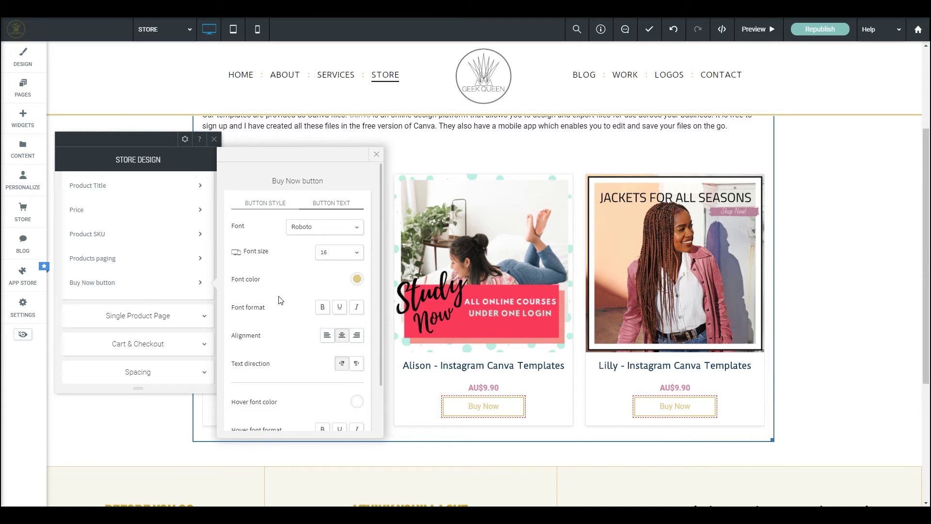
pyautogui.scroll(-2, 281, 300)
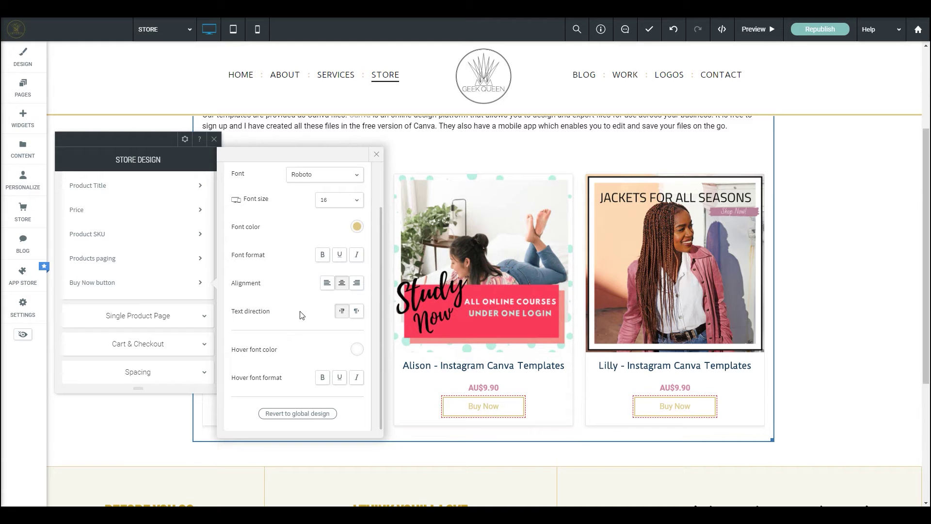
pyautogui.scroll(2, 301, 311)
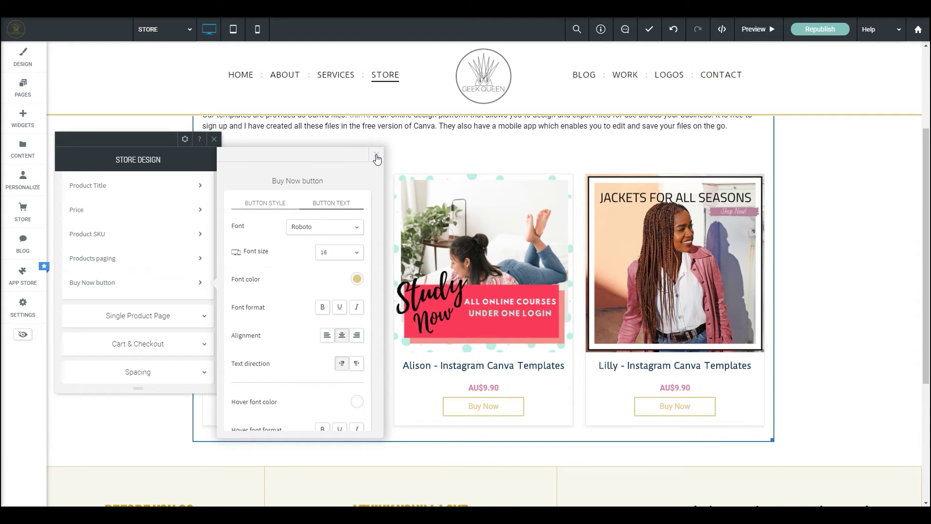
pyautogui.click(376, 156)
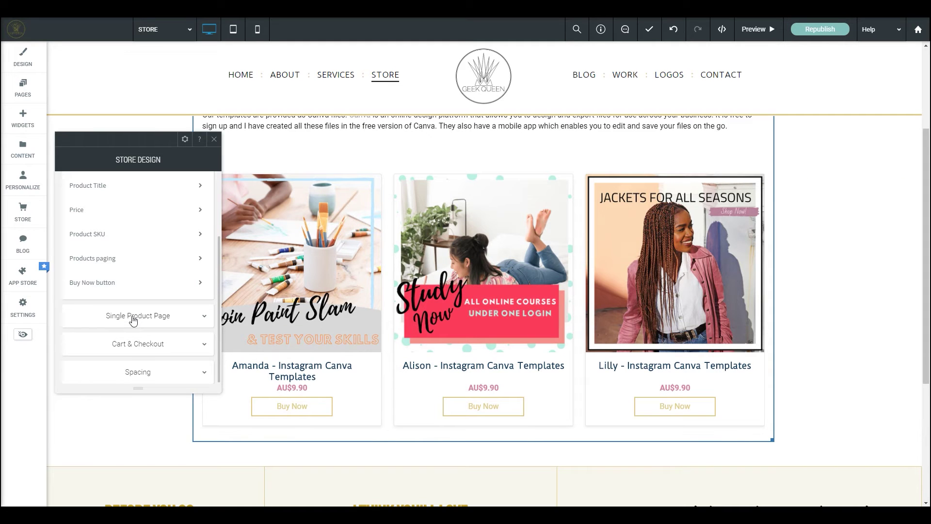
# Open the Single Product Page design settings and examine the product page's images, thumbnails and description
pyautogui.click(133, 318)
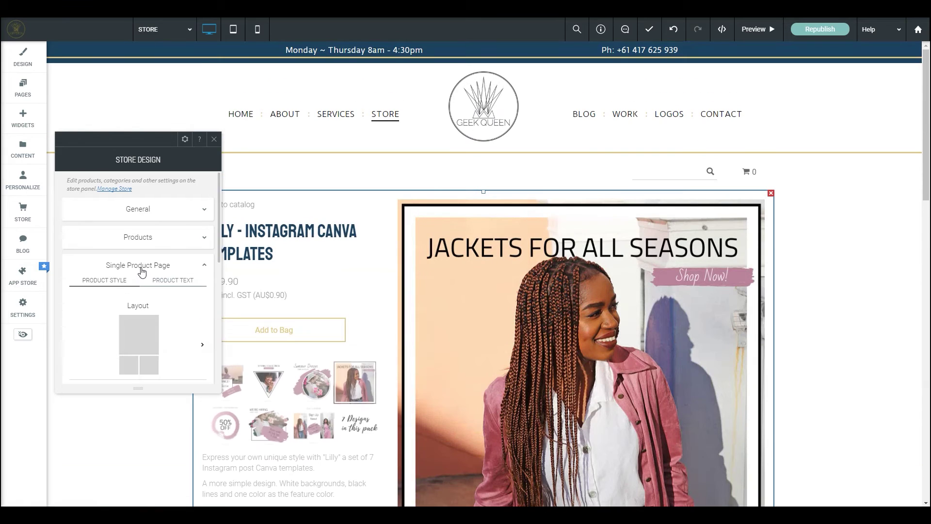
pyautogui.moveTo(145, 140); pyautogui.dragTo(85, 97)
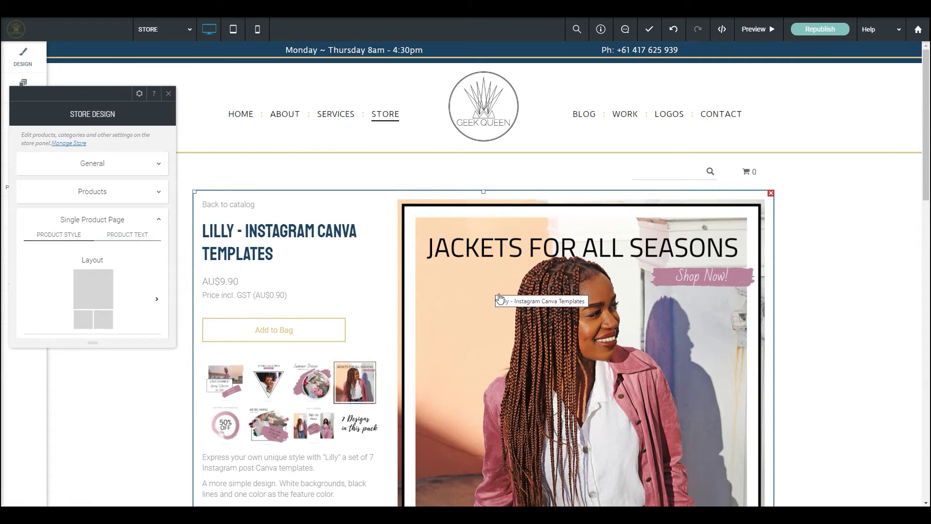
pyautogui.scroll(-5, 500, 305)
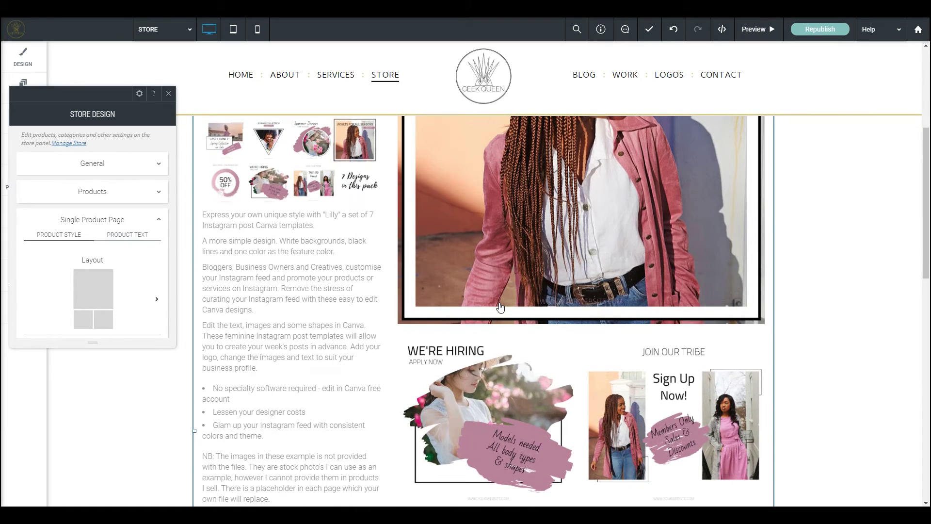
pyautogui.scroll(-8, 500, 307)
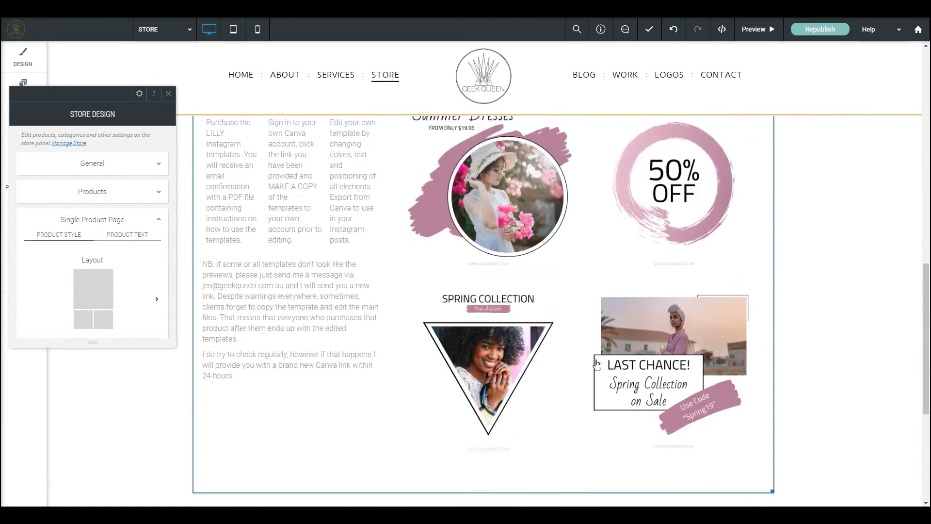
pyautogui.scroll(-2, 595, 364)
pyautogui.scroll(12, 594, 362)
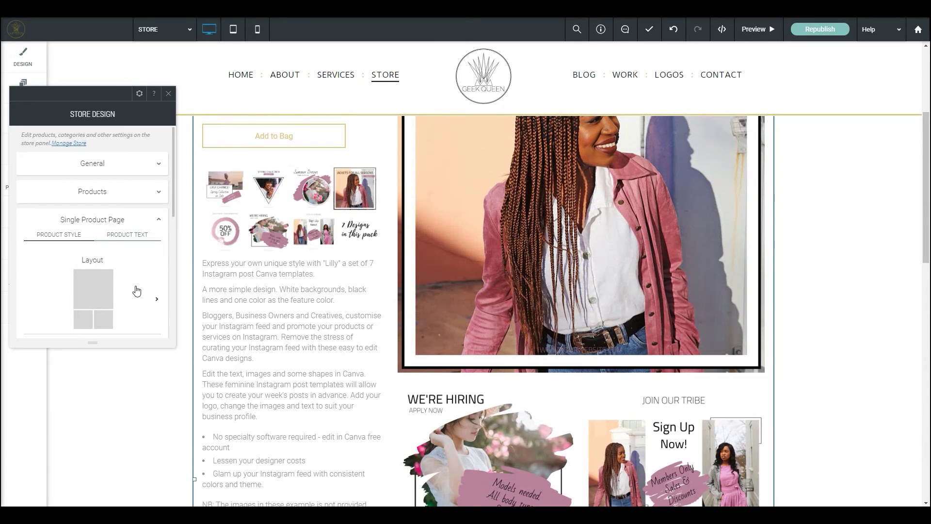
pyautogui.scroll(-2, 136, 293)
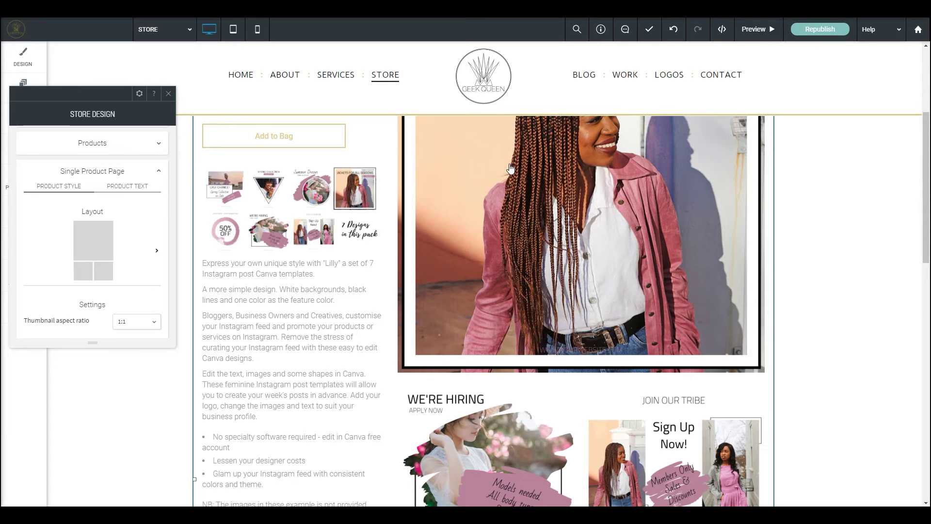
pyautogui.scroll(-4, 562, 409)
pyautogui.scroll(-7, 582, 417)
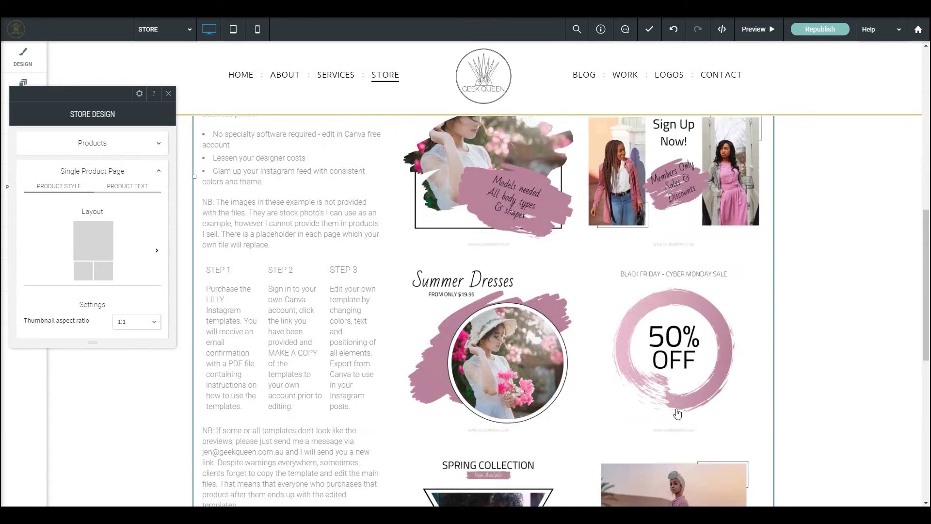
pyautogui.scroll(8, 626, 349)
pyautogui.scroll(10, 629, 334)
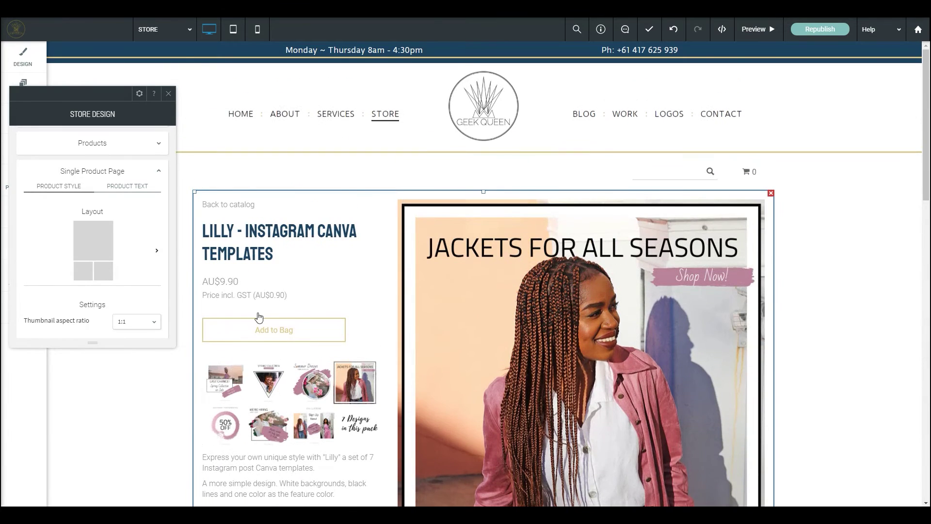
# Try the single product page layout with small thumbnails below the main image, and switch back to the two-column large image grid
pyautogui.click(121, 248)
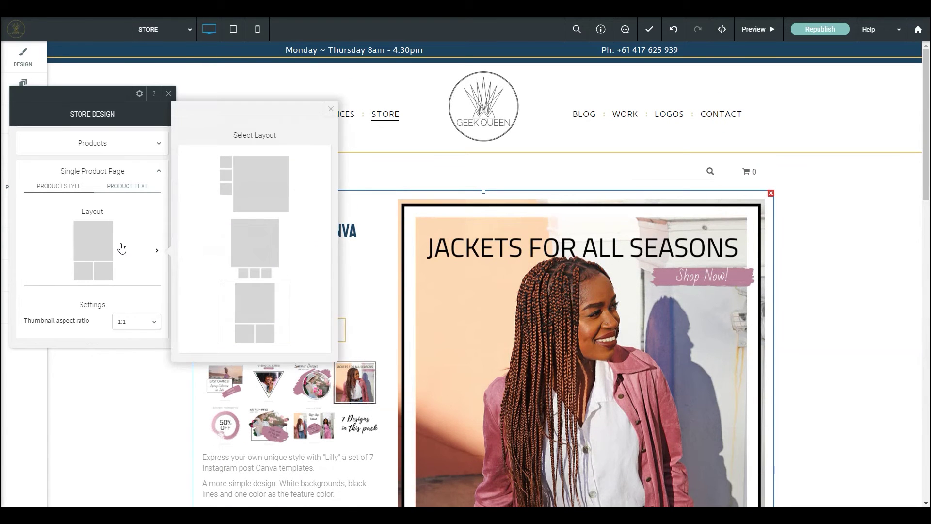
pyautogui.click(263, 253)
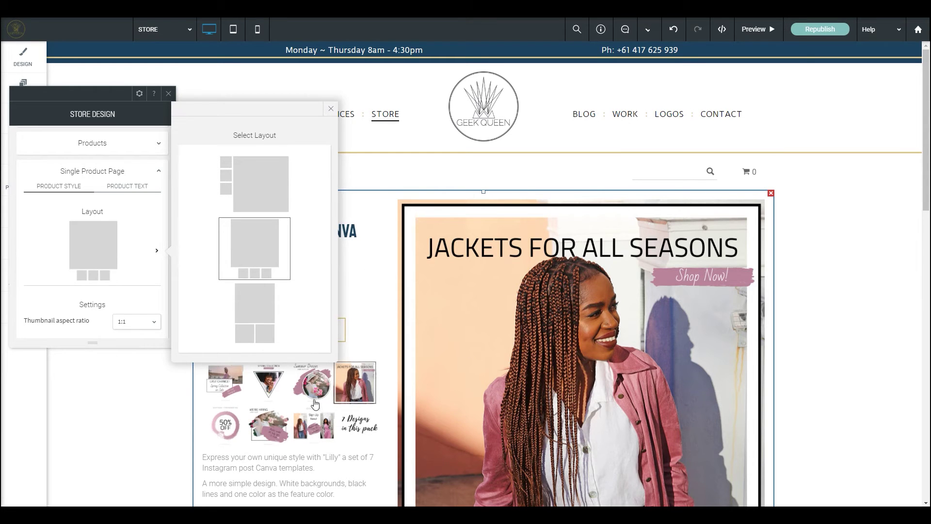
pyautogui.scroll(-5, 602, 340)
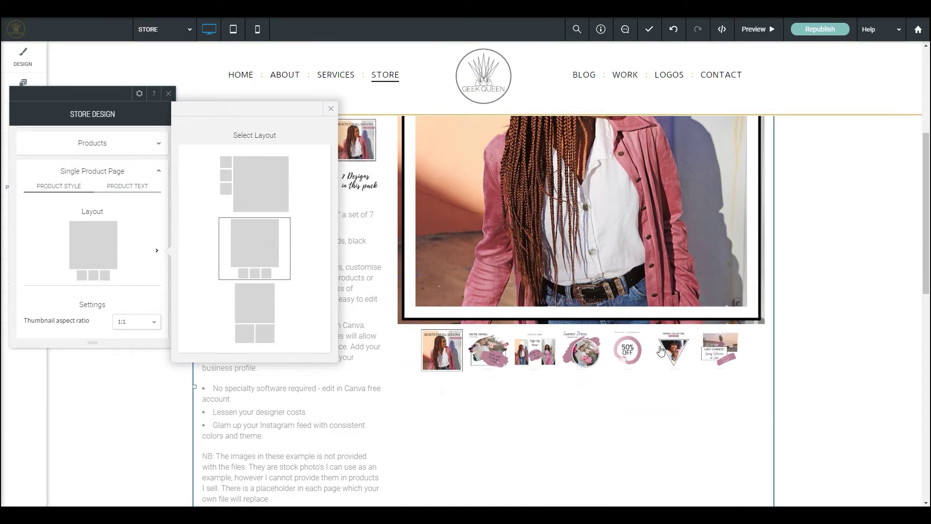
pyautogui.click(259, 315)
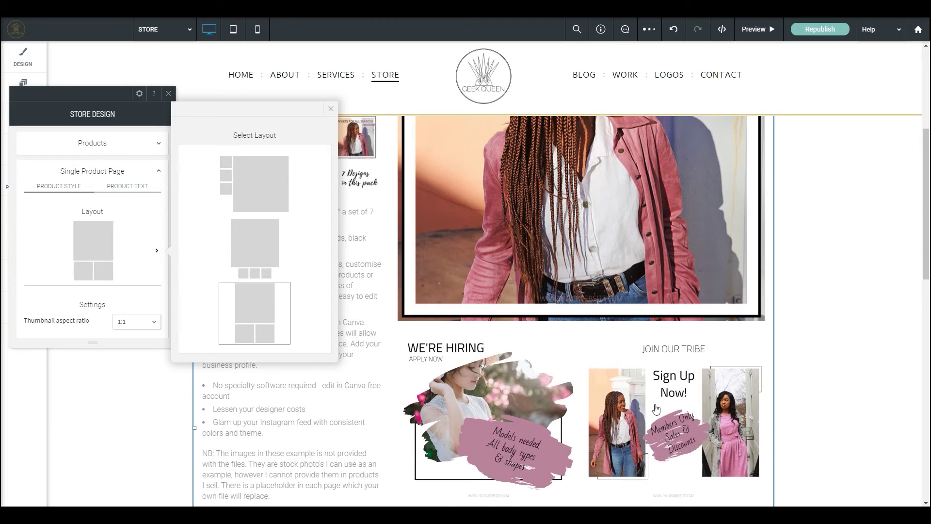
pyautogui.scroll(-5, 631, 388)
pyautogui.scroll(7, 558, 335)
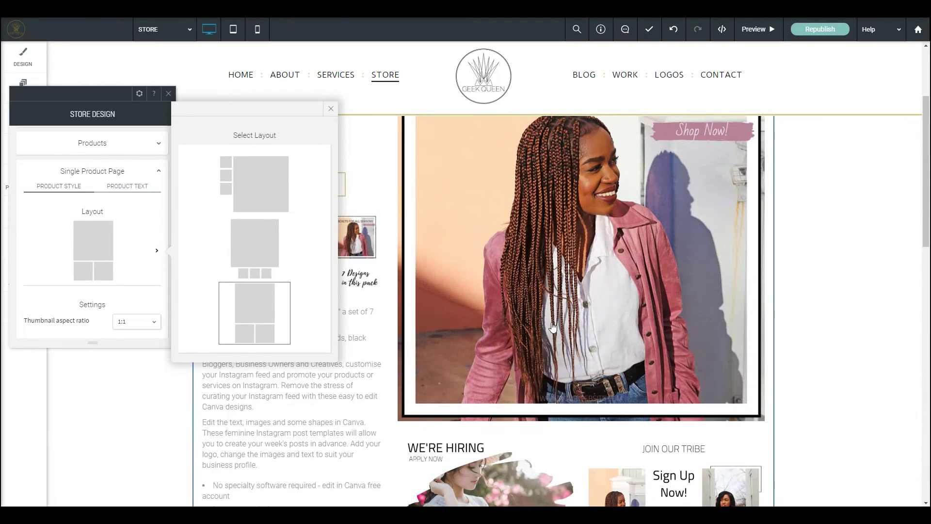
pyautogui.scroll(-6, 306, 403)
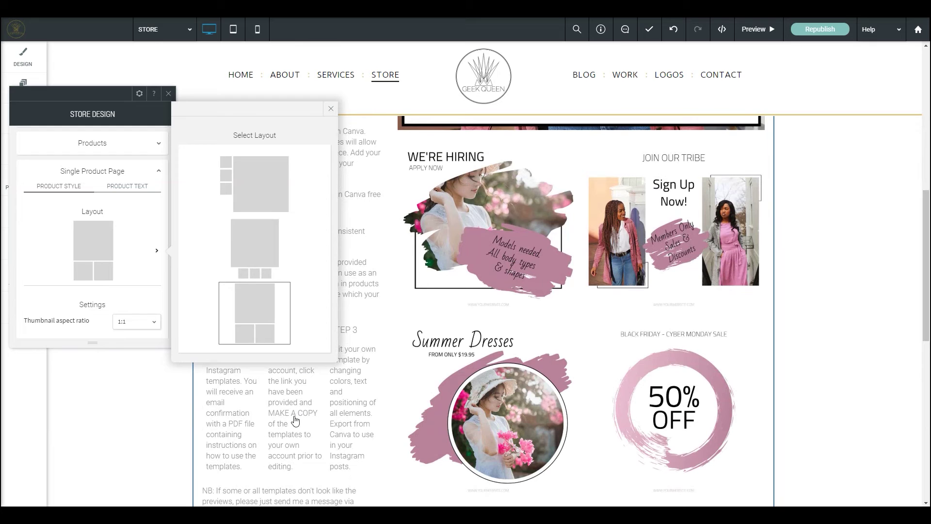
pyautogui.scroll(5, 328, 409)
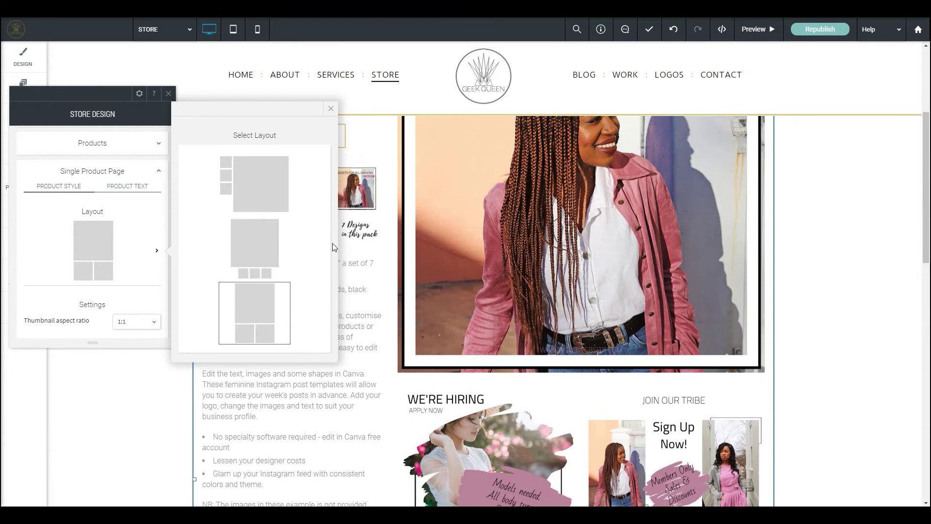
# Try the layout with thumbnails stacked beside the main image, and return to the two-column large image grid
pyautogui.click(259, 190)
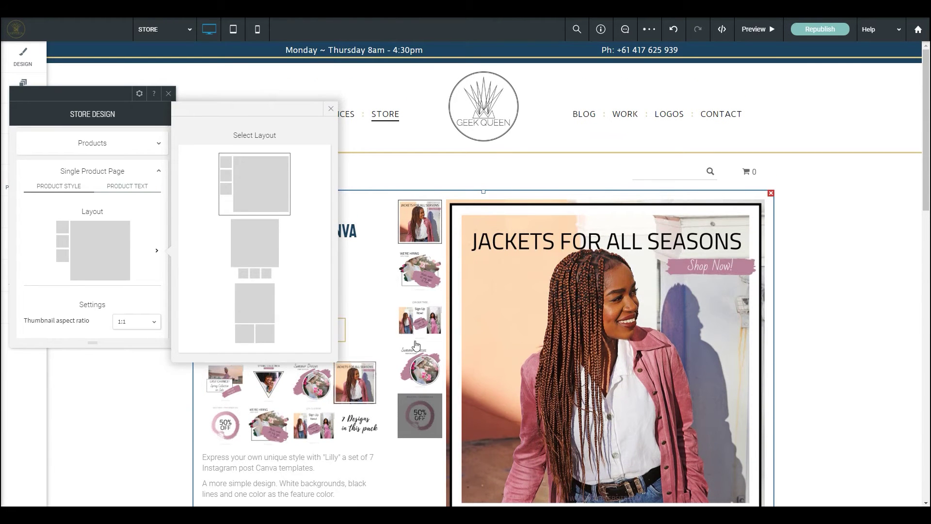
pyautogui.scroll(-5, 591, 325)
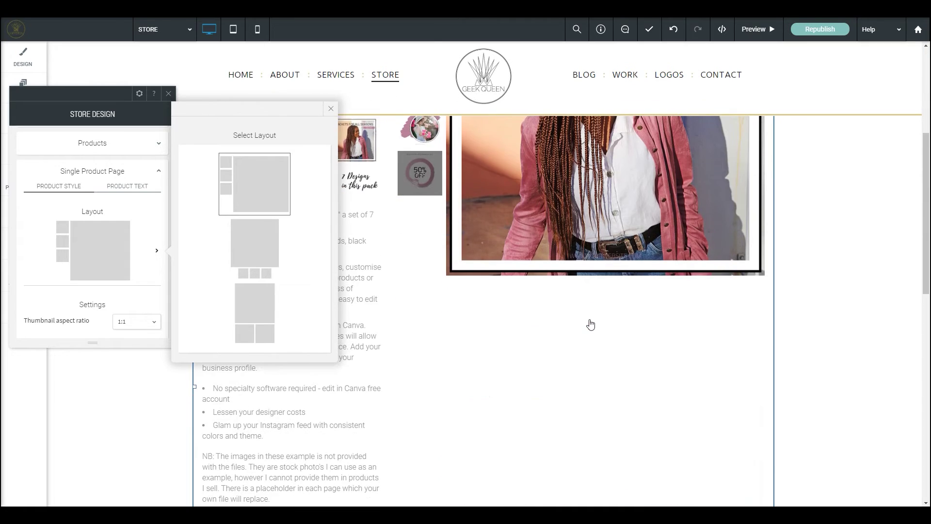
pyautogui.scroll(-5, 588, 337)
pyautogui.scroll(-6, 589, 291)
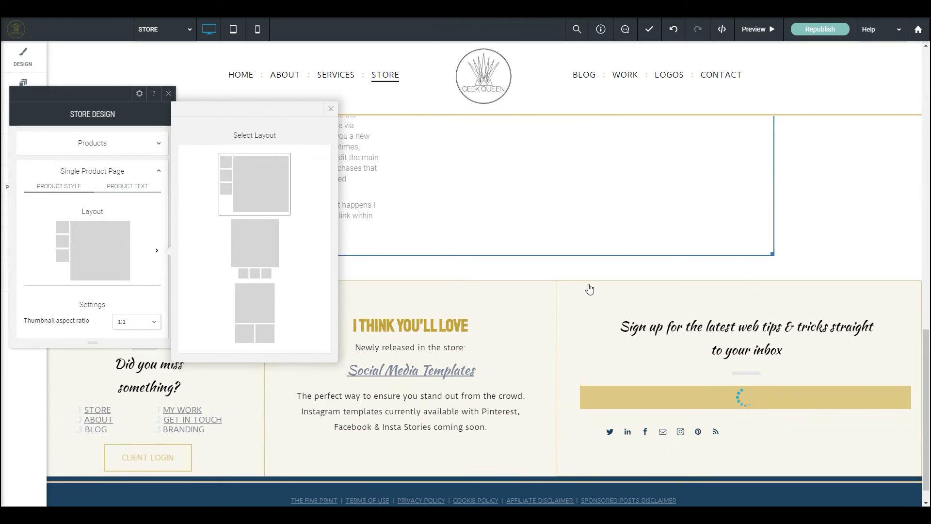
pyautogui.scroll(10, 588, 284)
pyautogui.click(251, 316)
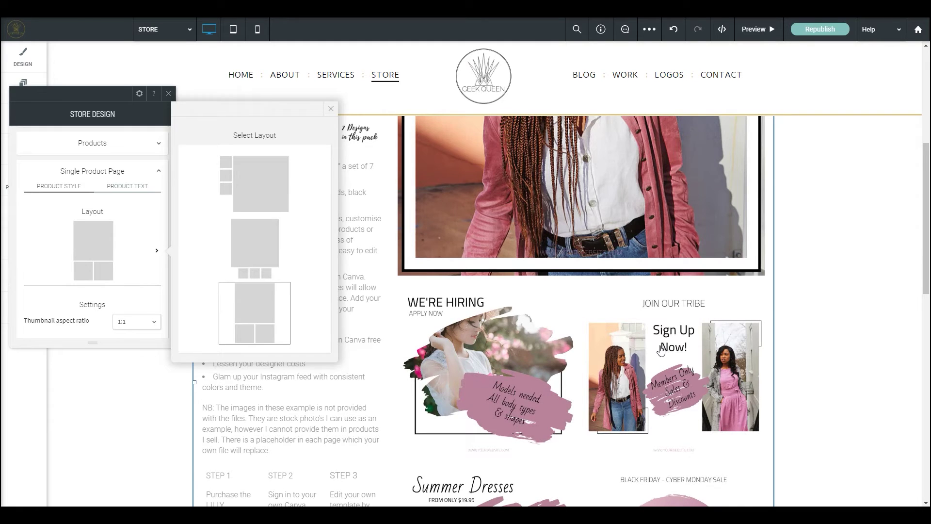
pyautogui.scroll(-5, 661, 345)
pyautogui.scroll(-4, 710, 306)
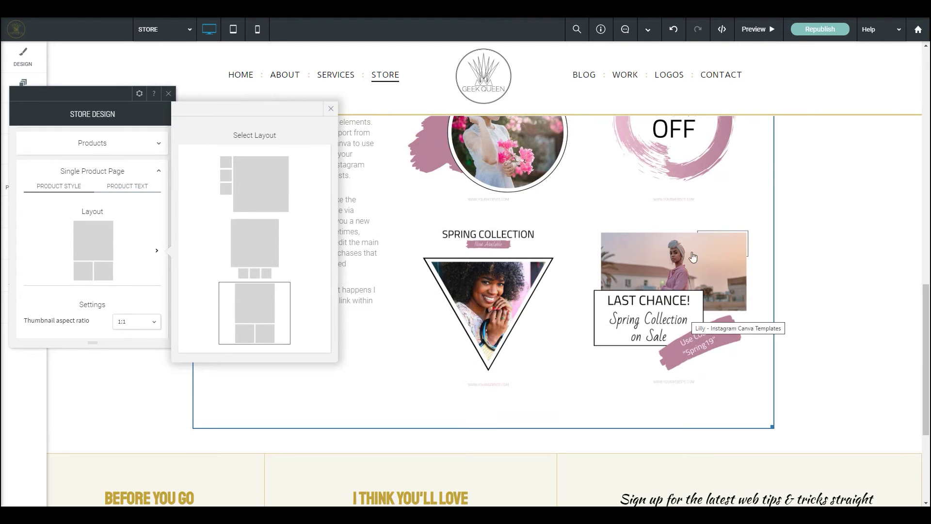
pyautogui.scroll(10, 509, 282)
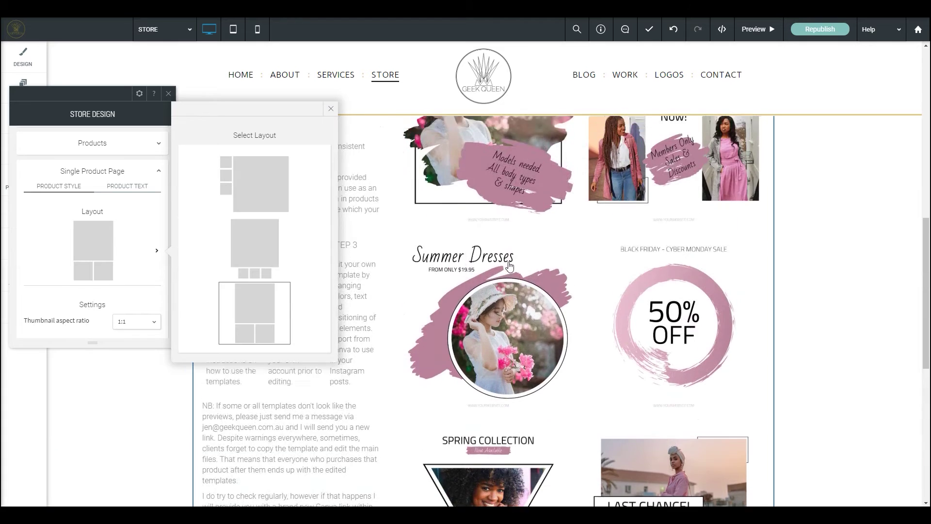
pyautogui.scroll(-6, 508, 267)
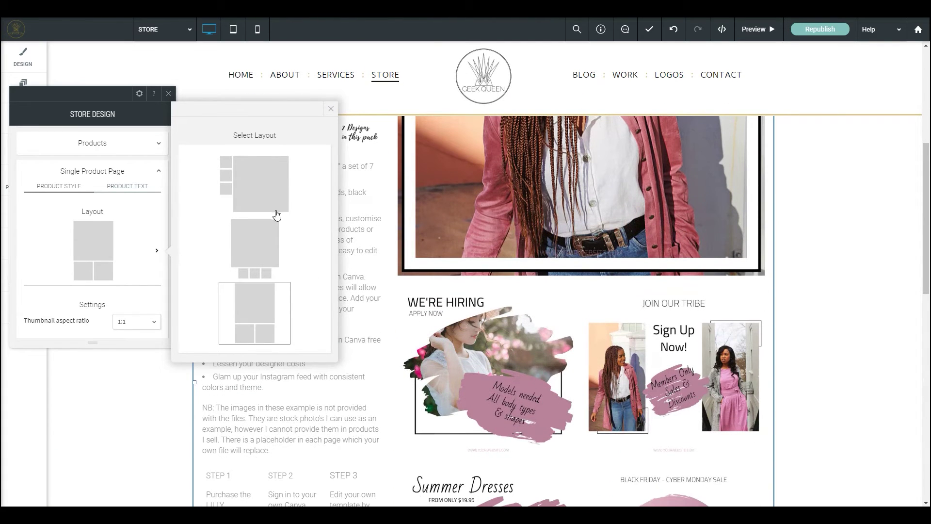
pyautogui.click(331, 111)
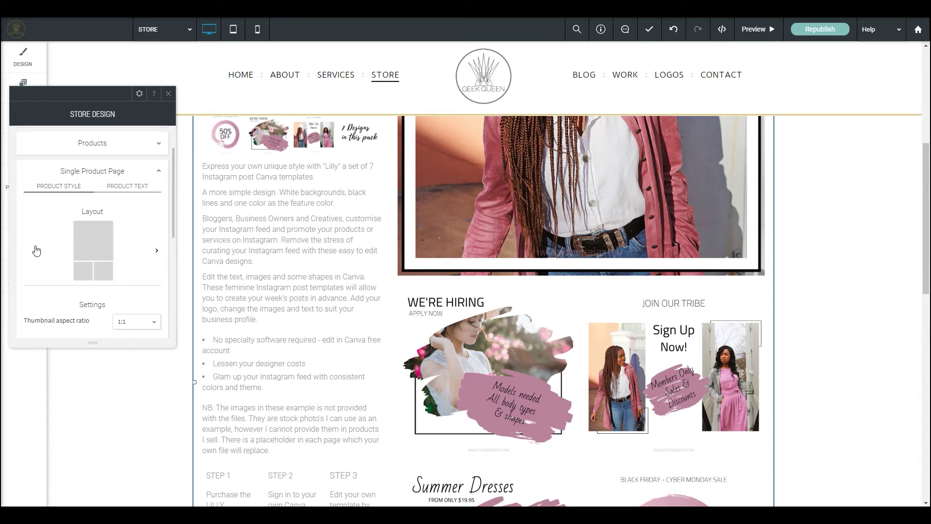
# Try a 3:4 thumbnail aspect ratio on the single product page and check how the product images are cropped
pyautogui.scroll(-4, 30, 245)
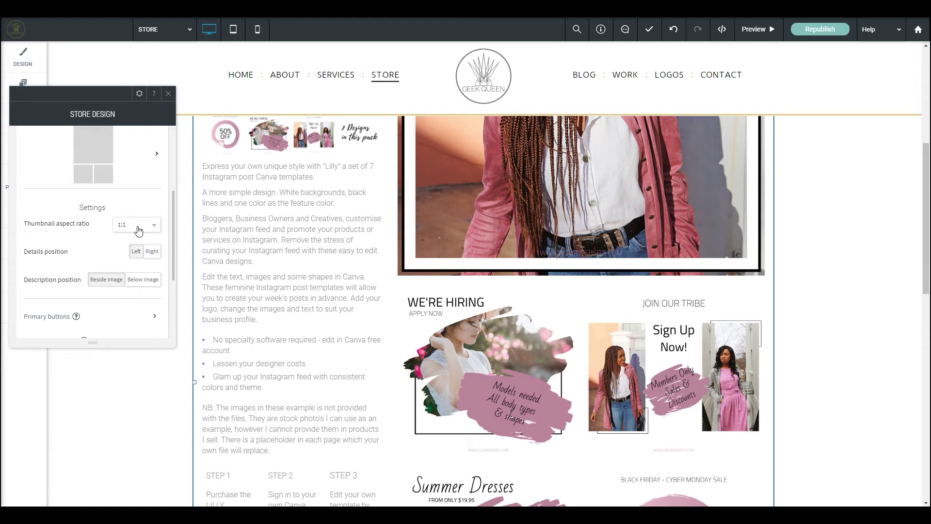
pyautogui.click(139, 226)
pyautogui.click(125, 273)
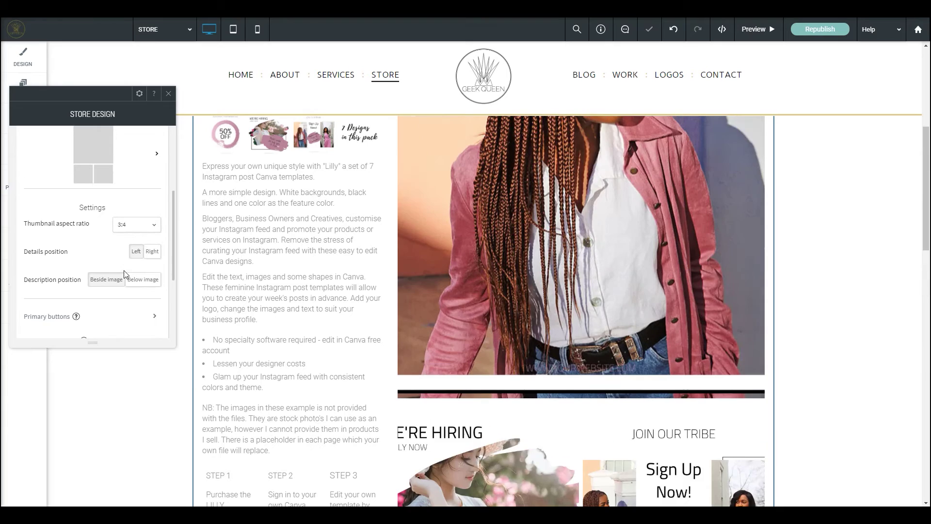
pyautogui.scroll(-5, 548, 305)
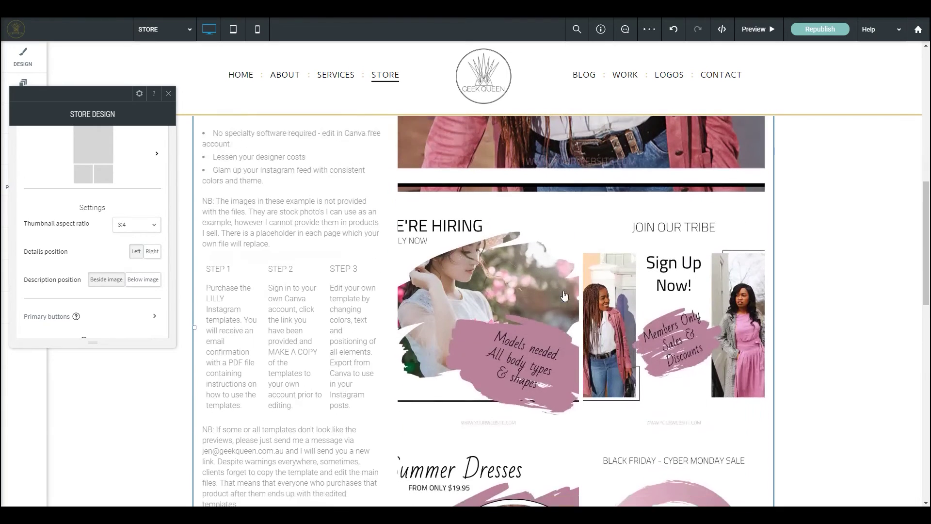
pyautogui.scroll(7, 242, 212)
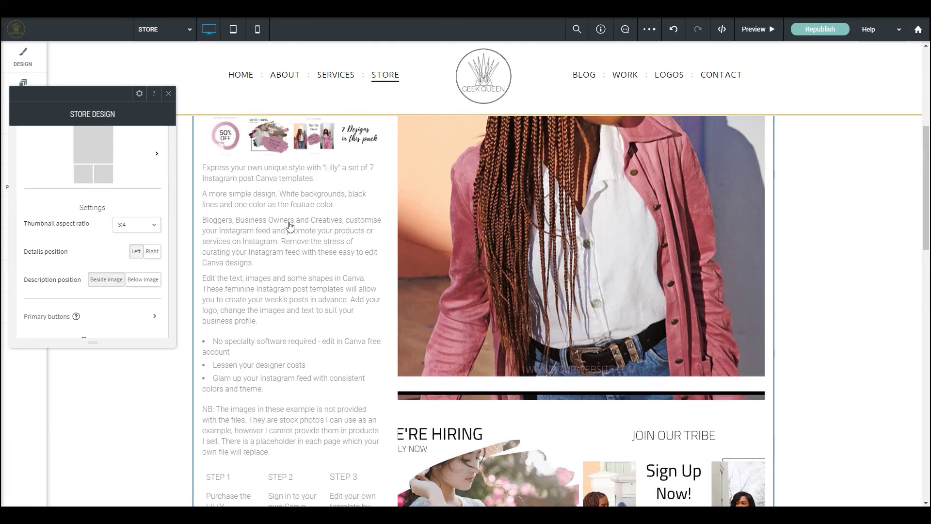
pyautogui.scroll(-6, 595, 257)
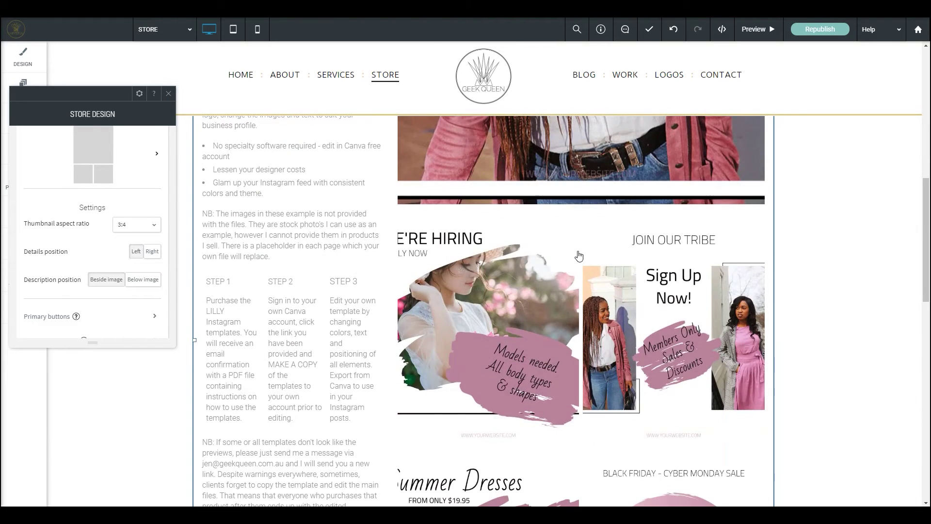
pyautogui.scroll(7, 579, 256)
pyautogui.scroll(3, 579, 252)
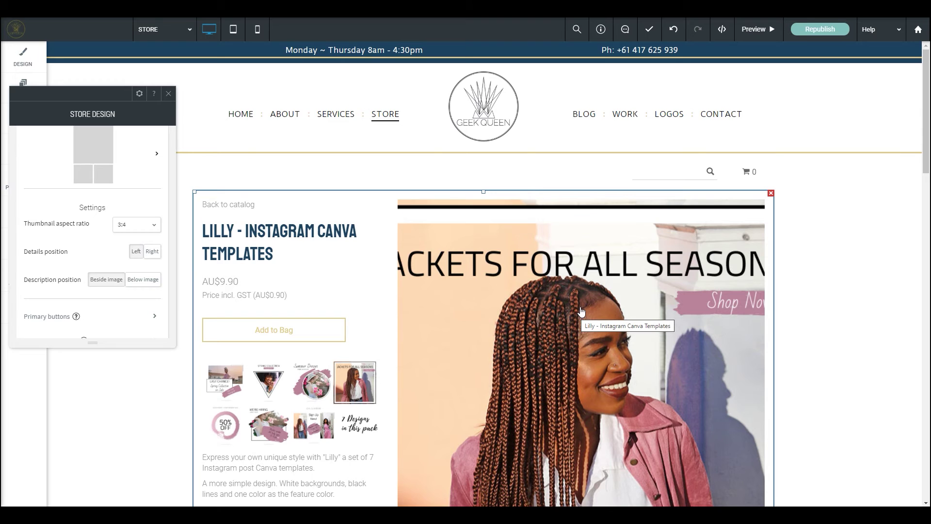
pyautogui.scroll(-5, 582, 311)
pyautogui.scroll(3, 577, 306)
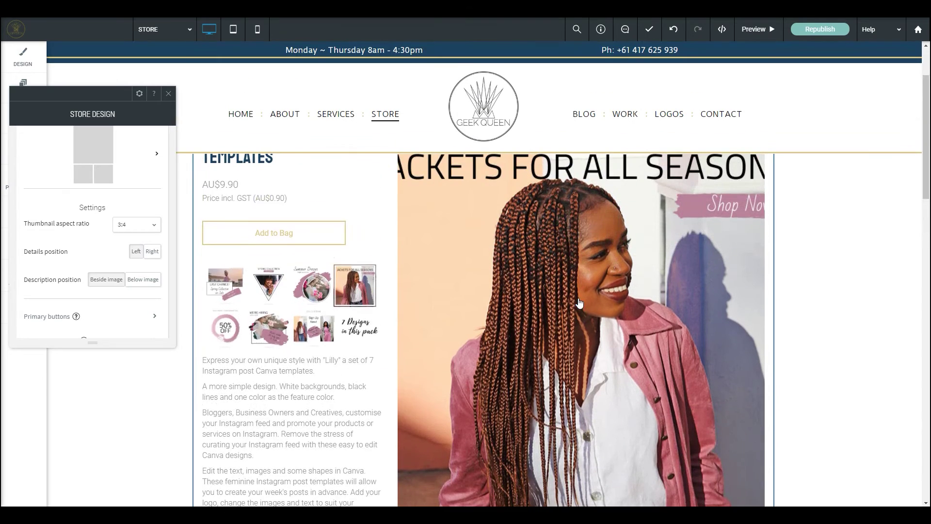
pyautogui.scroll(1, 580, 303)
# Set the single product page's thumbnail aspect ratio back to 1:1 and check the product images
pyautogui.click(129, 225)
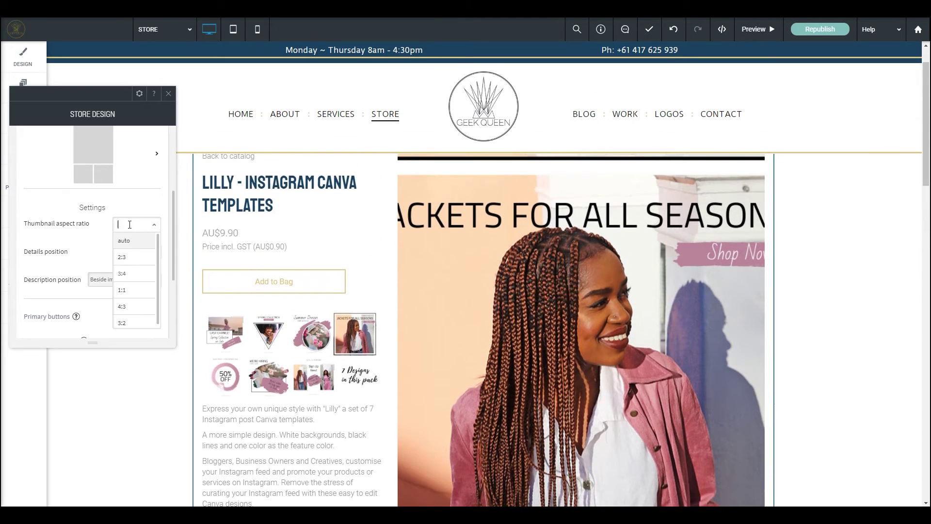
pyautogui.click(133, 290)
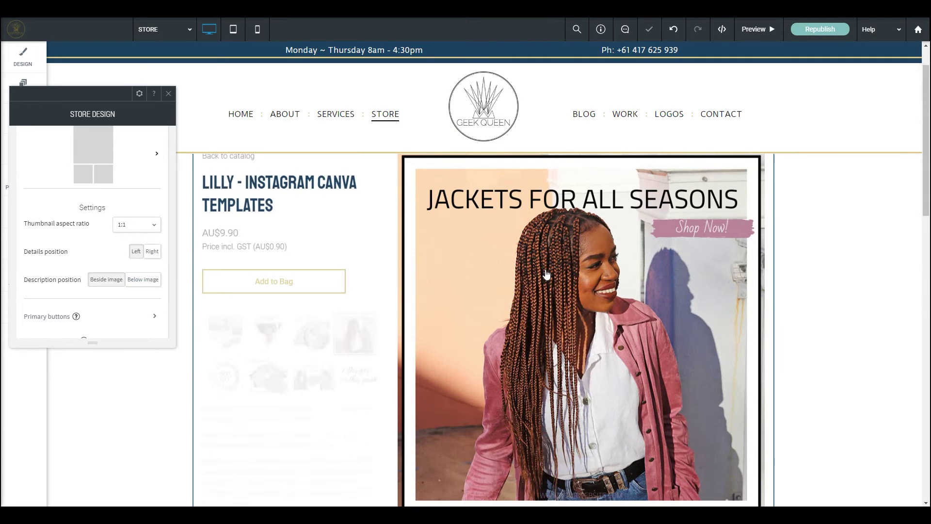
pyautogui.scroll(-5, 666, 287)
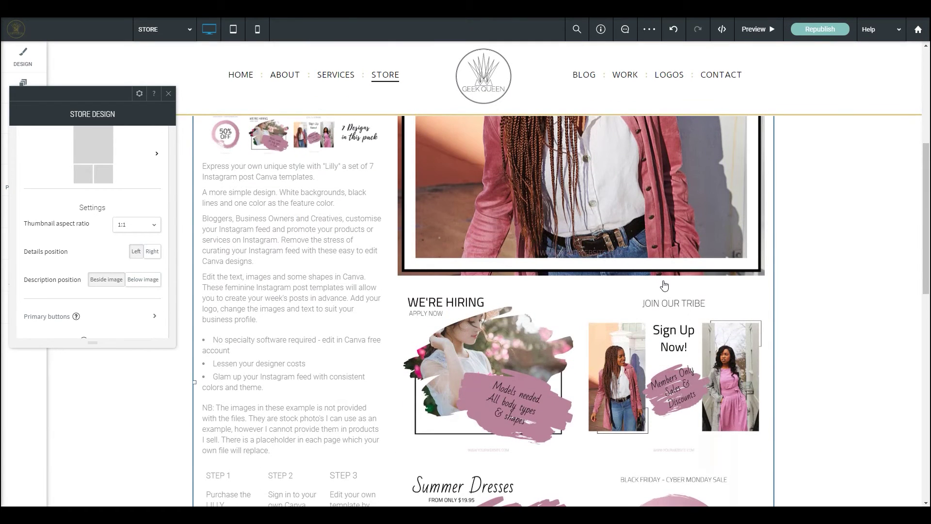
pyautogui.scroll(5, 665, 286)
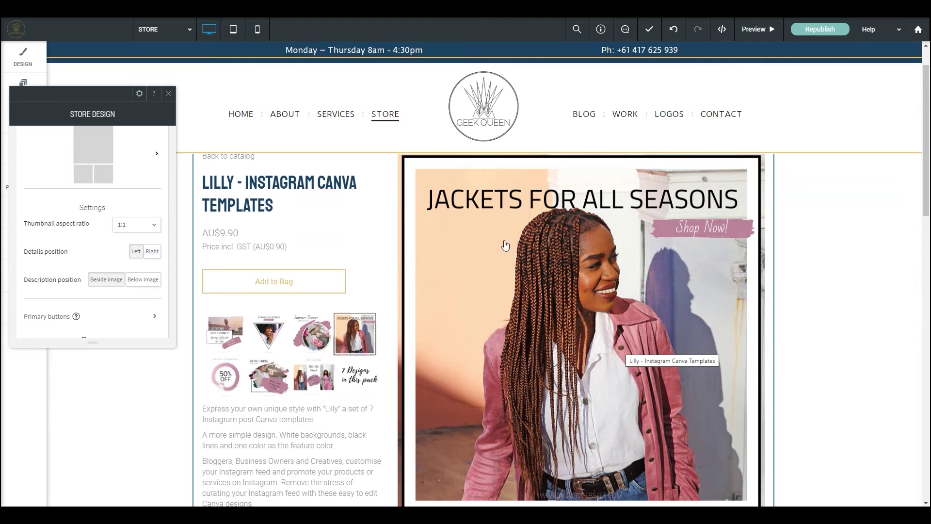
# Try a 4:3 thumbnail aspect ratio on the single product page, and return to 1:1
pyautogui.click(146, 229)
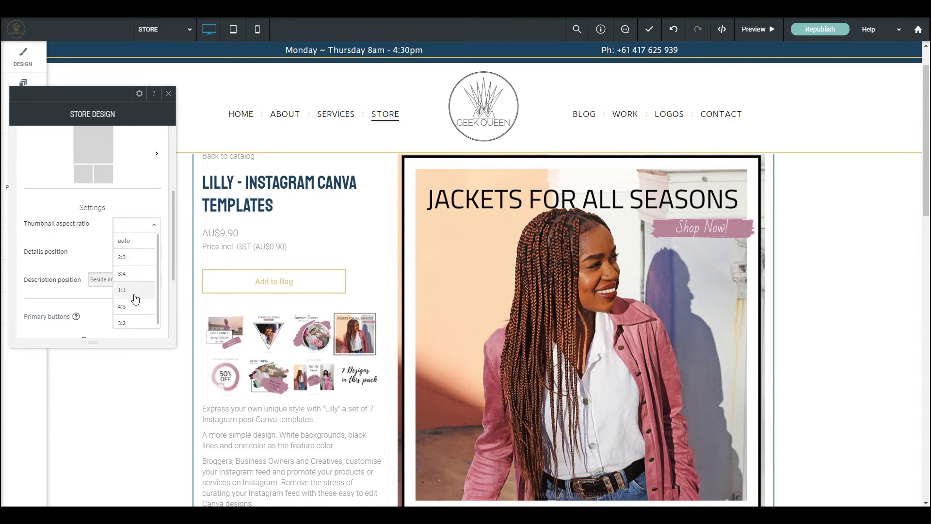
pyautogui.click(128, 312)
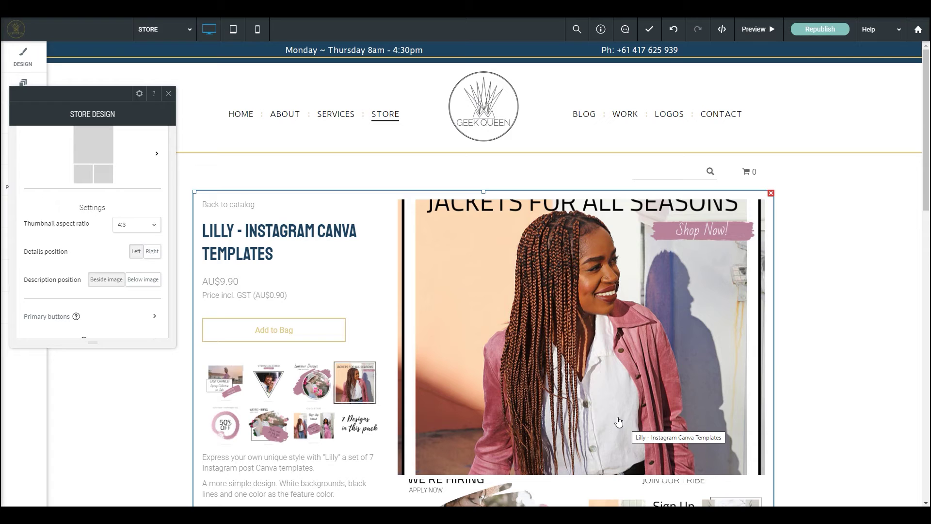
pyautogui.click(124, 226)
pyautogui.click(123, 290)
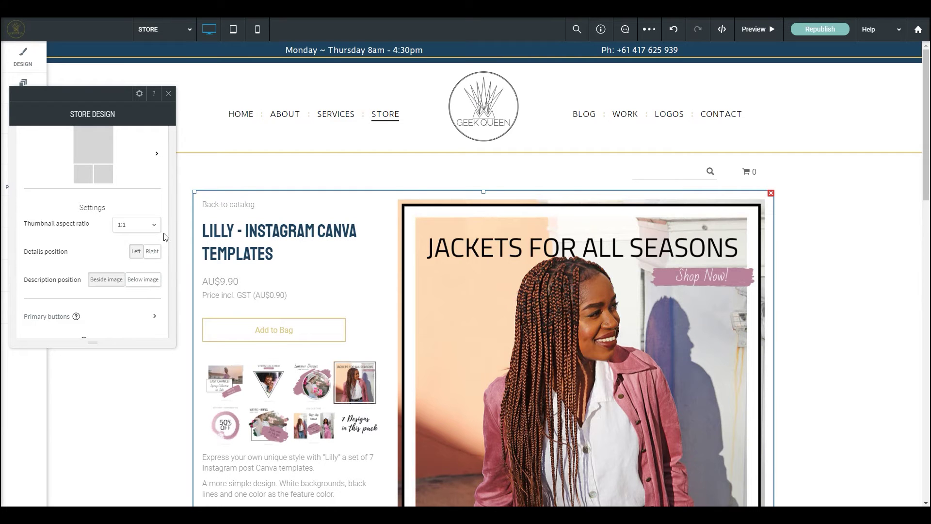
pyautogui.scroll(-5, 623, 315)
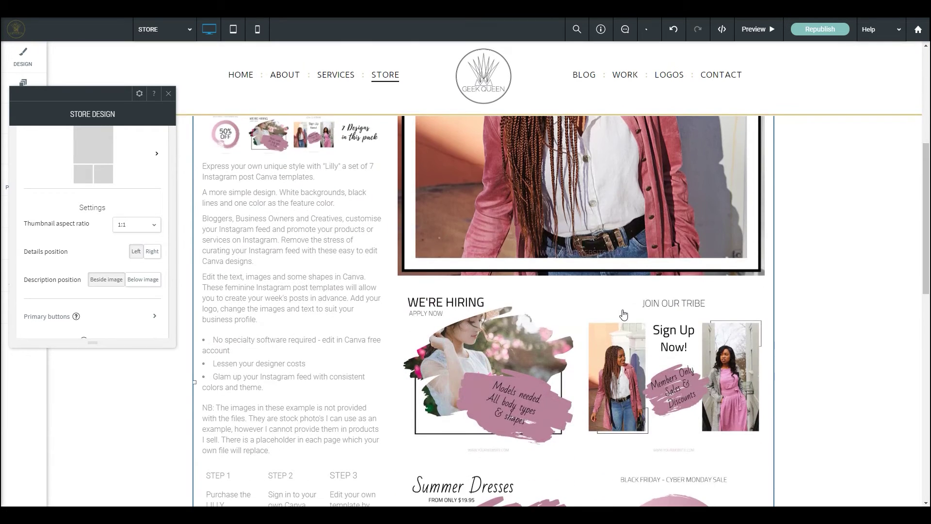
pyautogui.scroll(5, 624, 314)
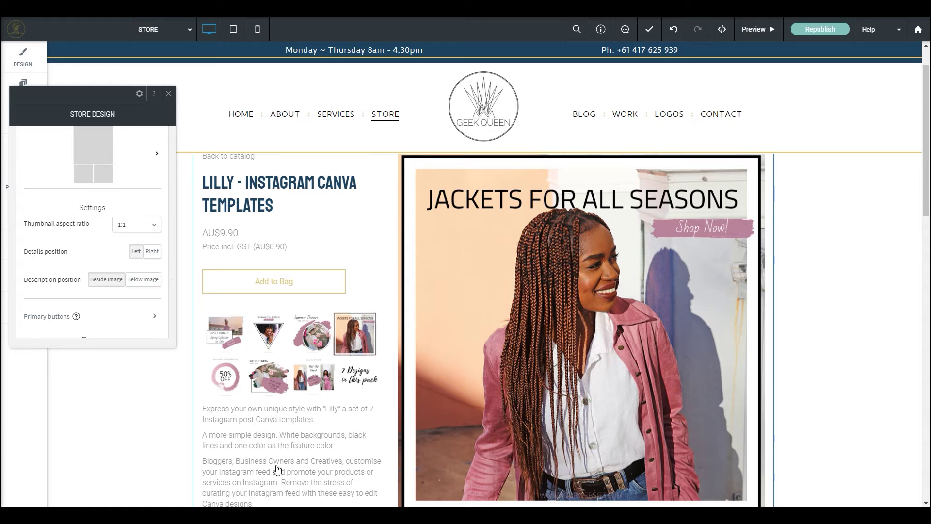
# Try placing the product details on the right of the images, and move them back to the left
pyautogui.click(154, 254)
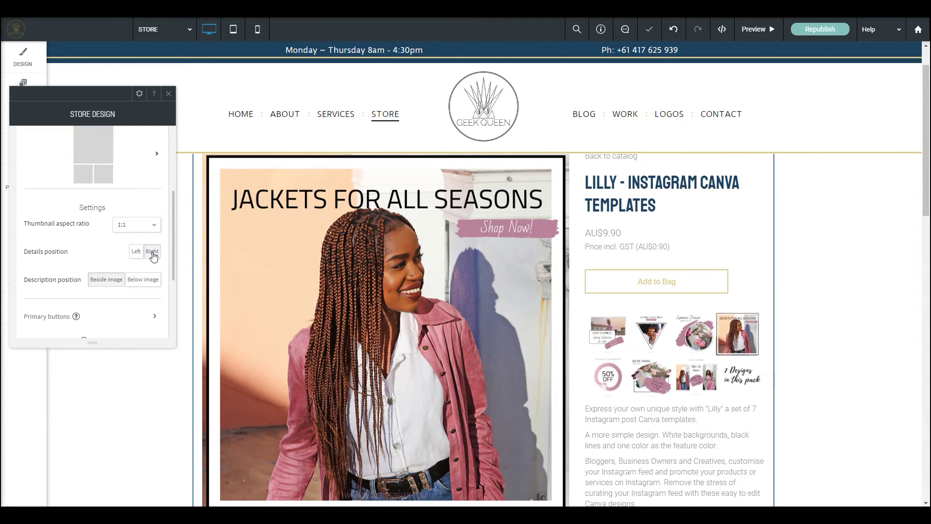
pyautogui.scroll(-5, 664, 304)
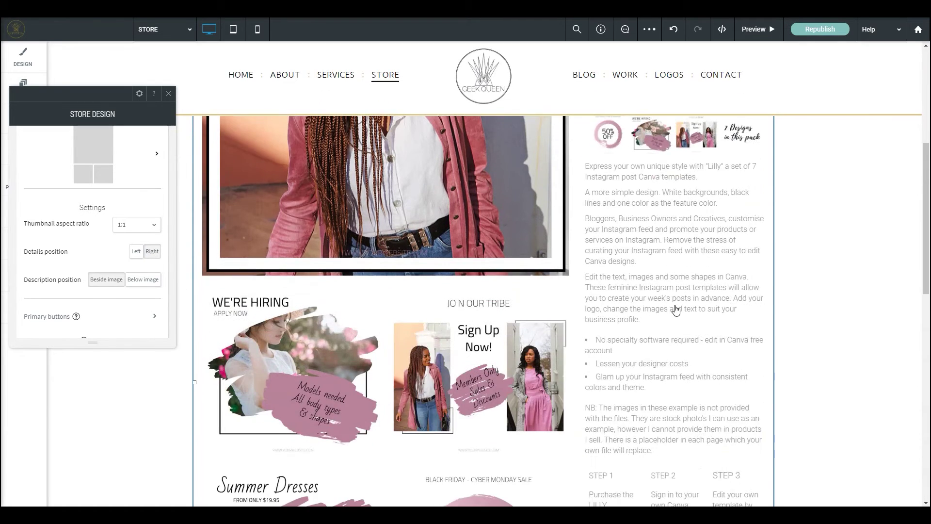
pyautogui.scroll(-5, 679, 316)
pyautogui.scroll(10, 679, 316)
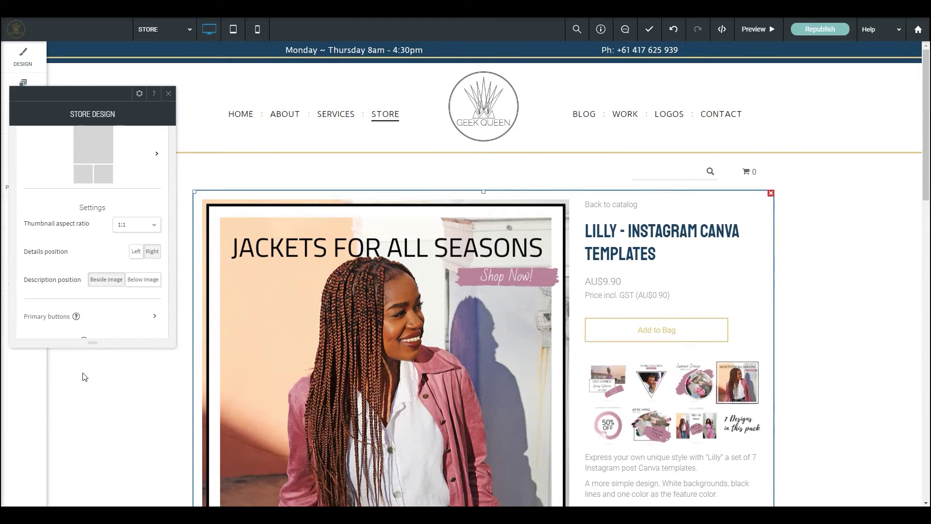
pyautogui.click(136, 253)
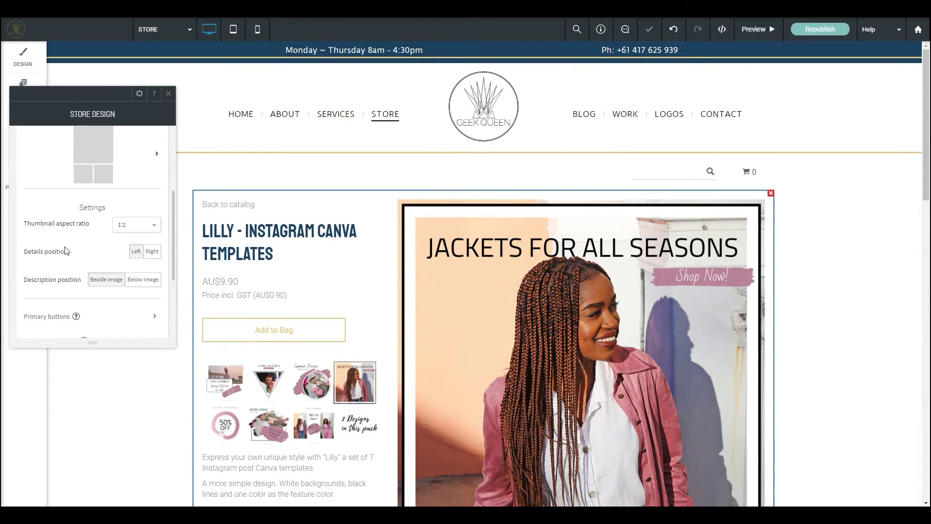
# Try placing the product description below the images, and return it to beside the image
pyautogui.scroll(-3, 61, 250)
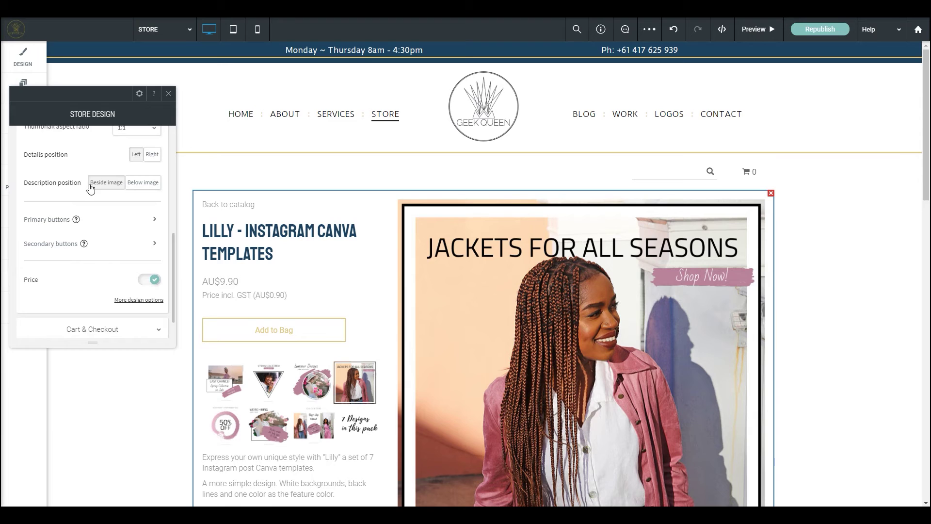
pyautogui.click(147, 184)
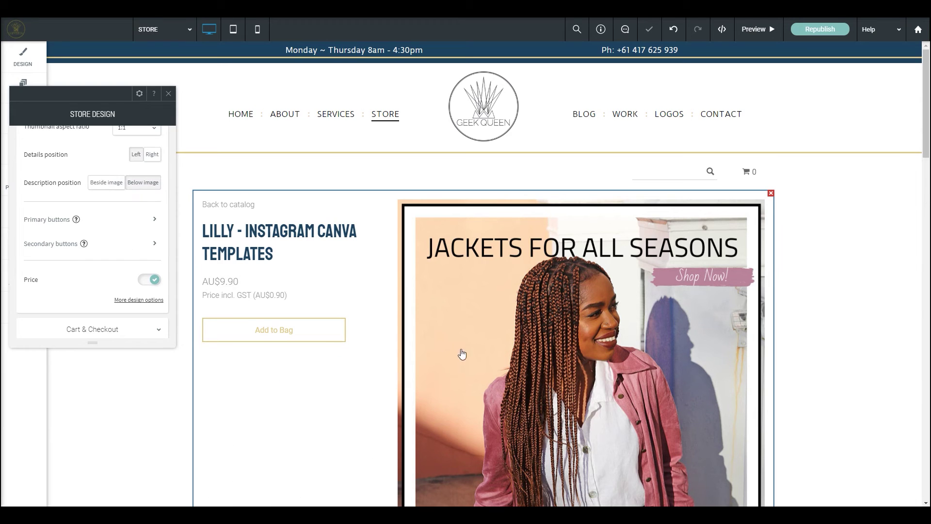
pyautogui.scroll(-1, 577, 349)
pyautogui.scroll(-15, 577, 349)
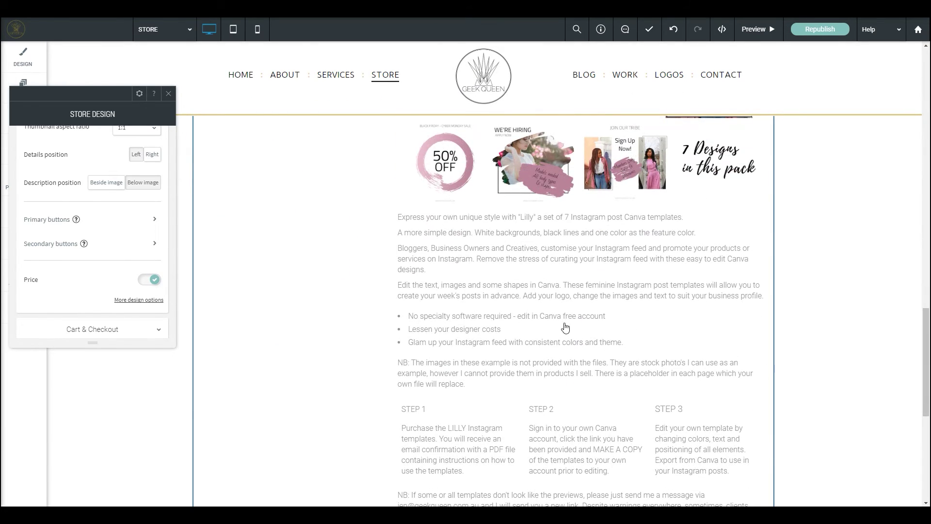
pyautogui.scroll(-6, 575, 323)
pyautogui.scroll(8, 567, 321)
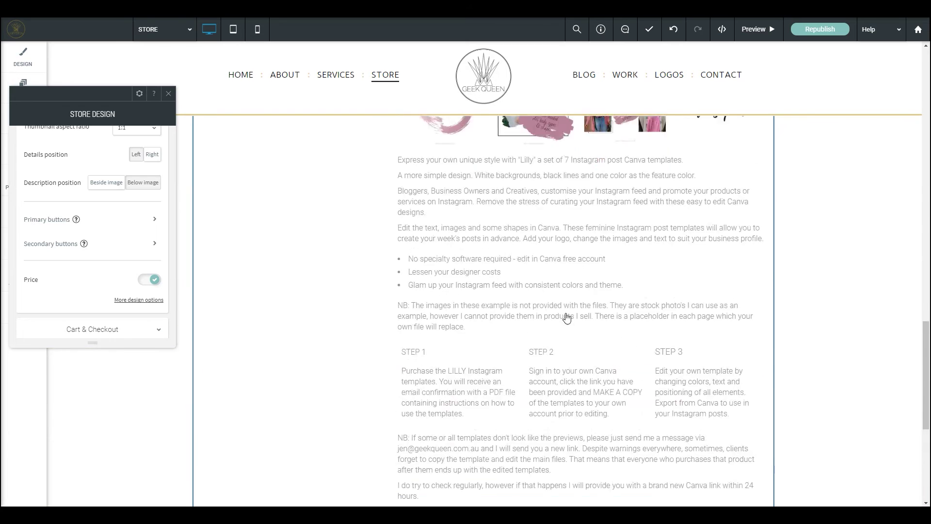
pyautogui.scroll(4, 561, 321)
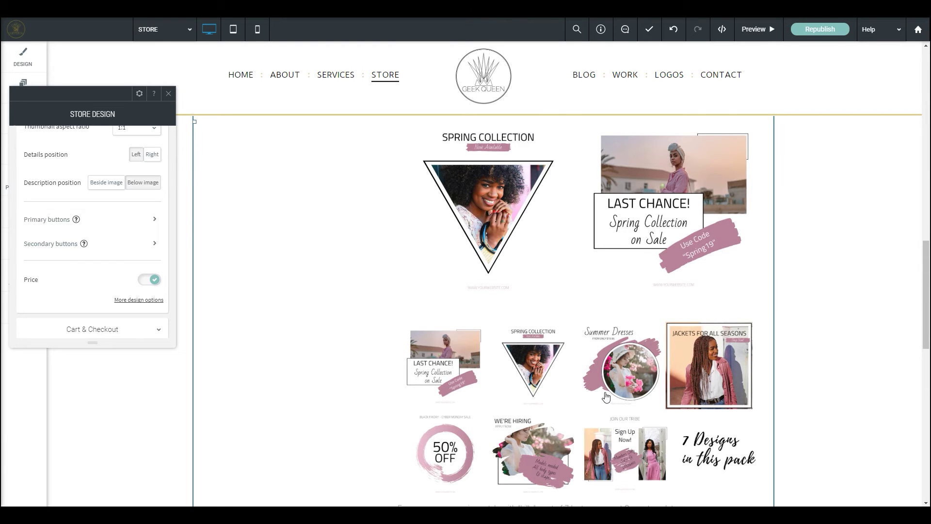
pyautogui.scroll(15, 606, 397)
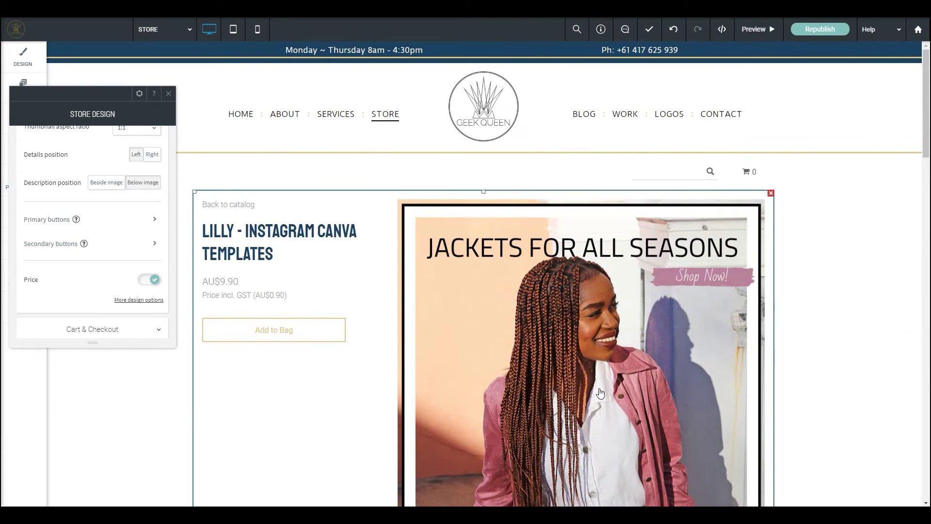
pyautogui.click(100, 186)
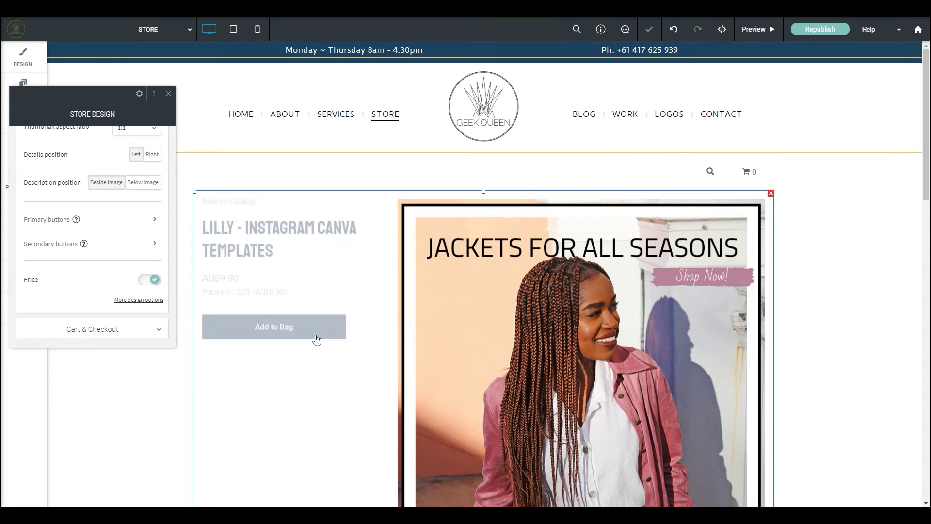
# Examine how the description and product images line up along the whole length of the single product page
pyautogui.scroll(-8, 340, 334)
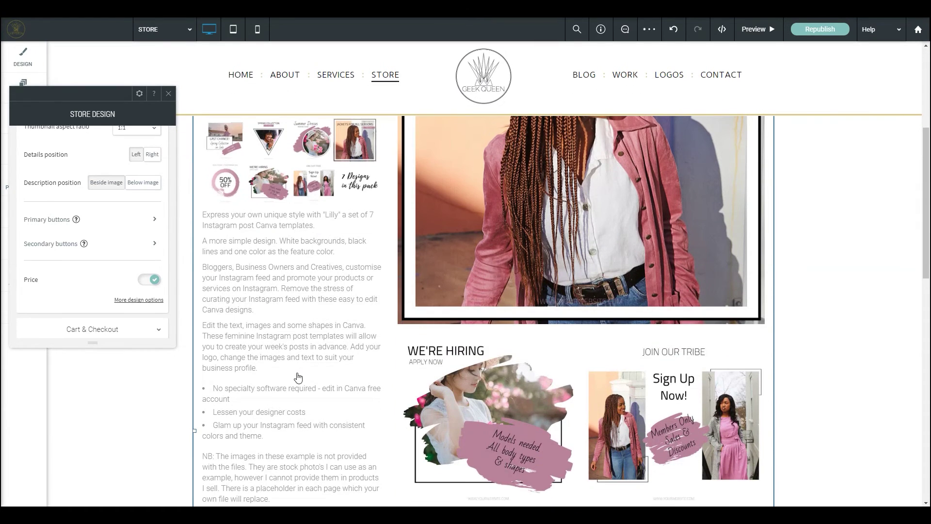
pyautogui.scroll(-7, 291, 368)
pyautogui.scroll(-1, 281, 354)
pyautogui.scroll(-3, 284, 348)
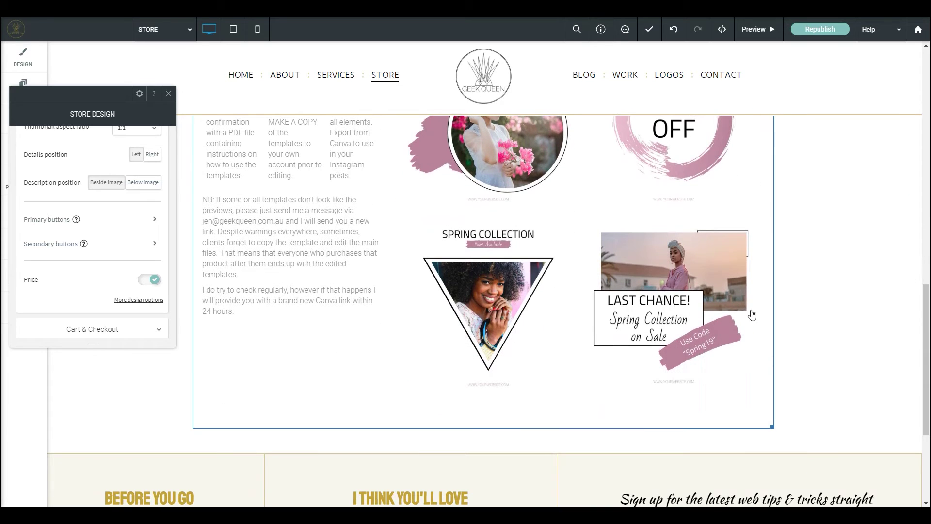
pyautogui.scroll(5, 582, 331)
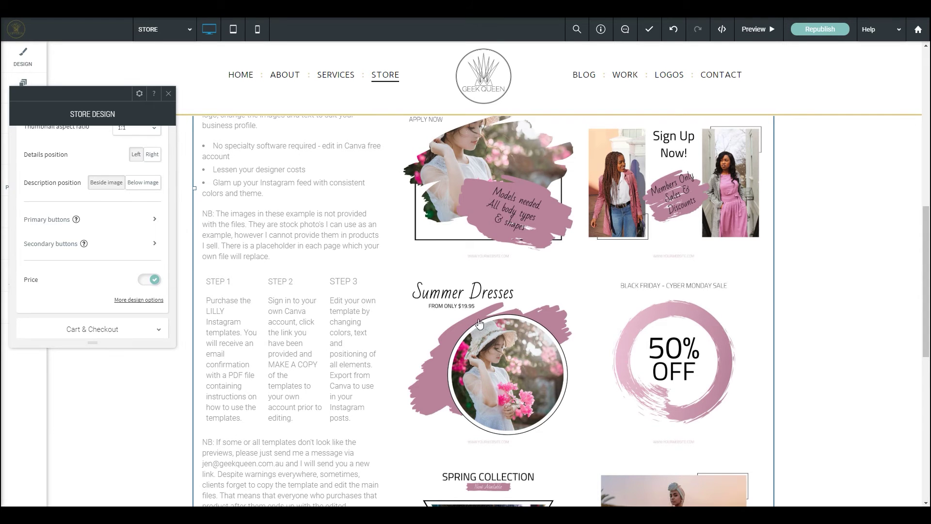
pyautogui.scroll(-5, 523, 325)
pyautogui.scroll(4, 523, 325)
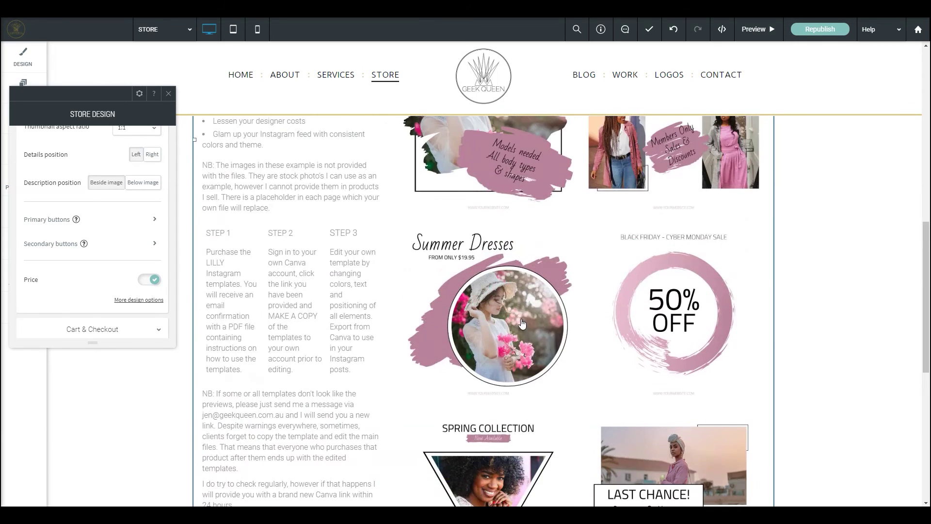
pyautogui.scroll(10, 522, 323)
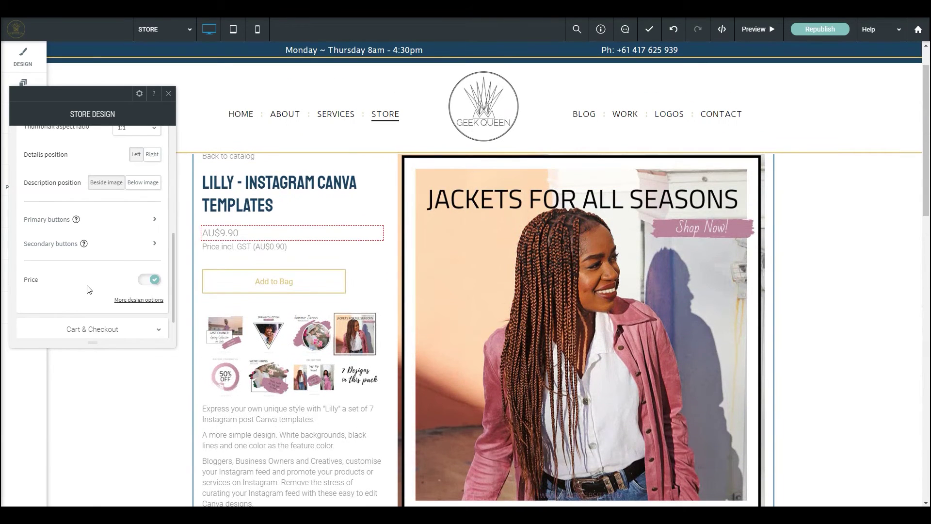
# Show the additional design options for the single product page, turn on the share buttons, and check them below the description
pyautogui.scroll(-1, 85, 277)
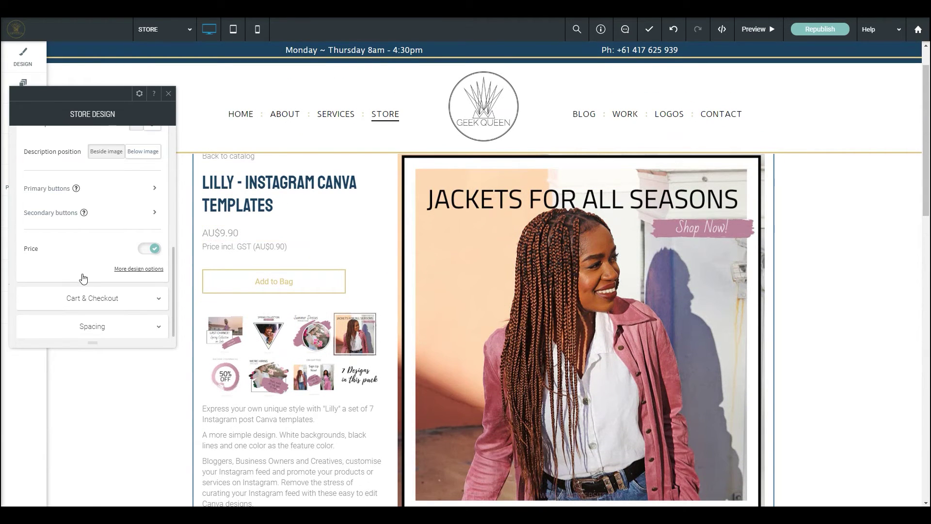
pyautogui.click(125, 269)
pyautogui.scroll(-3, 88, 247)
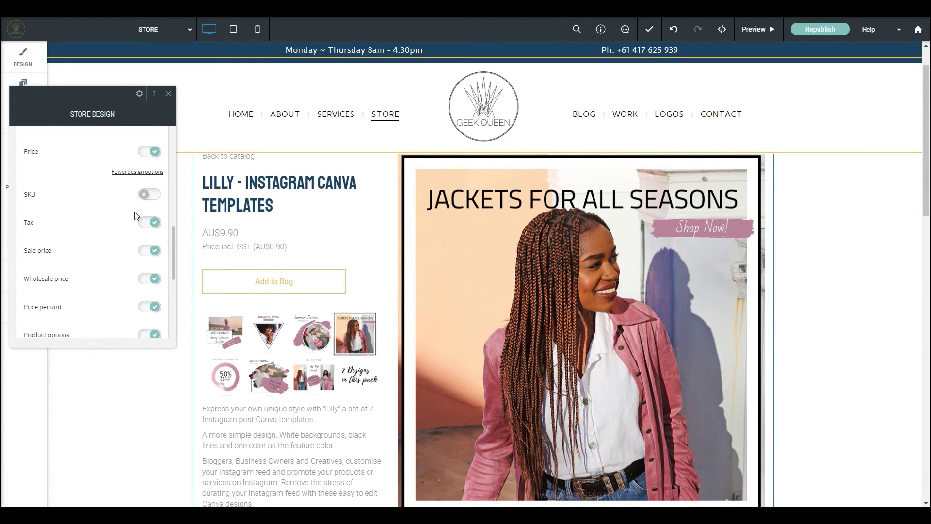
pyautogui.scroll(-1, 90, 239)
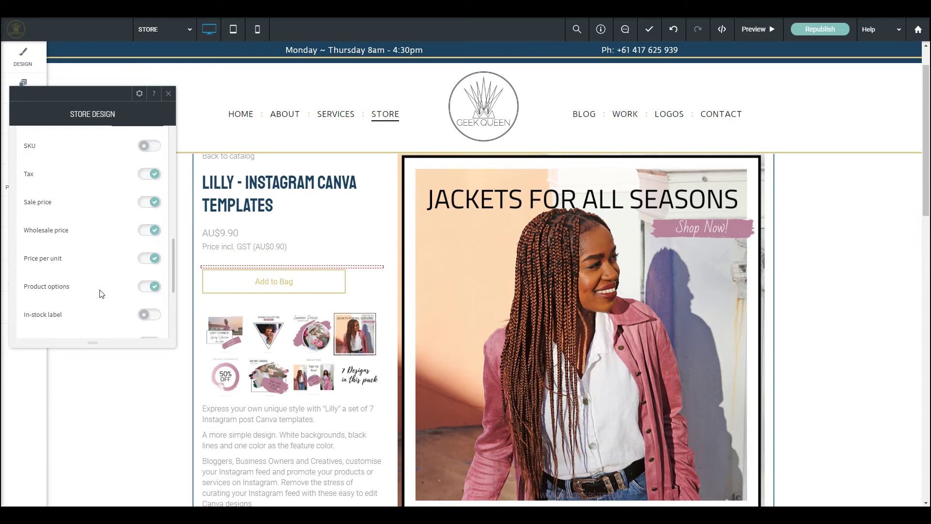
pyautogui.scroll(-2, 101, 293)
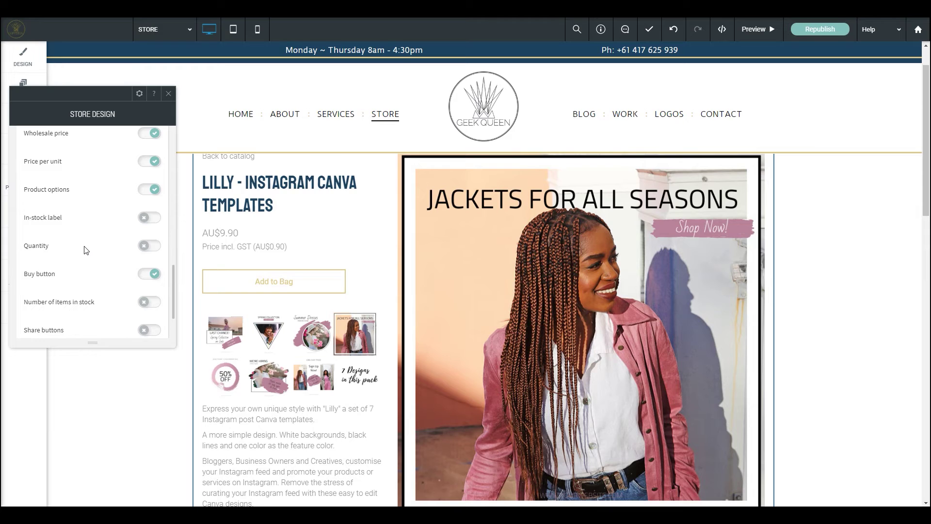
pyautogui.scroll(-2, 63, 257)
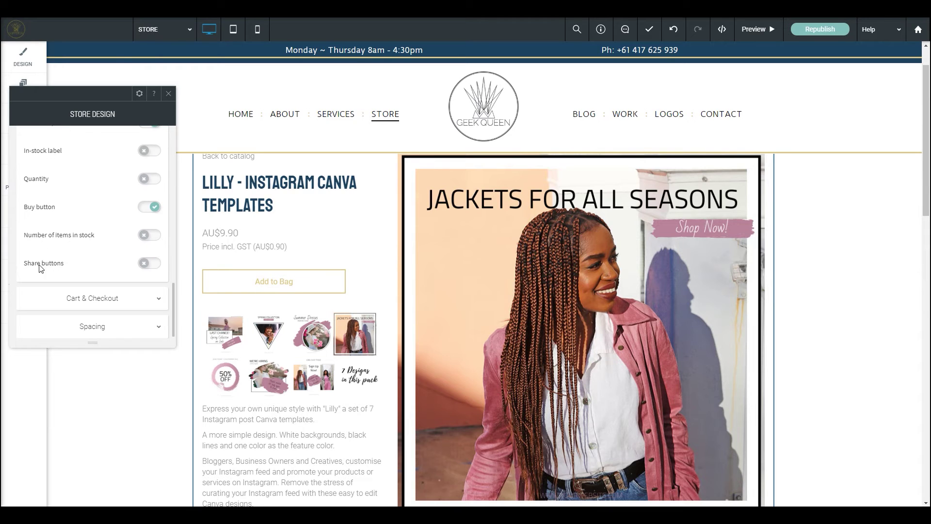
pyautogui.click(154, 265)
pyautogui.scroll(-10, 312, 297)
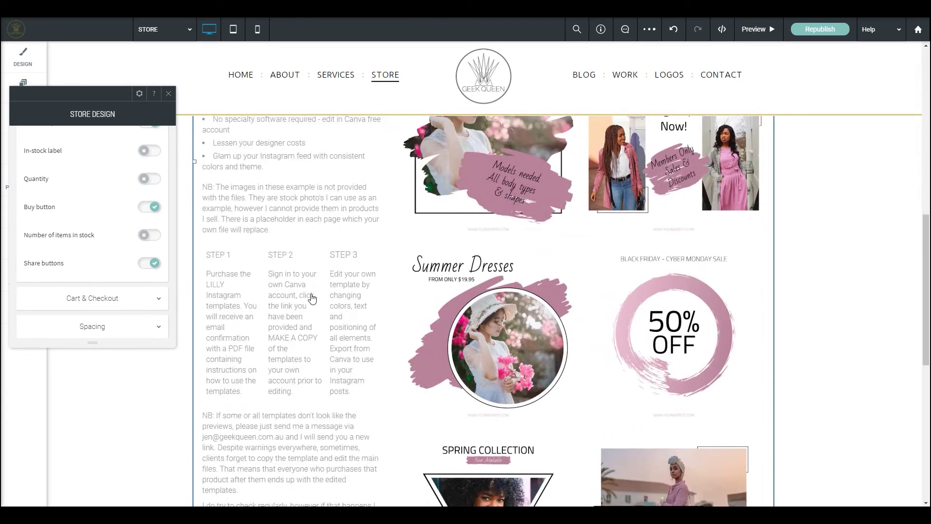
pyautogui.scroll(-5, 312, 298)
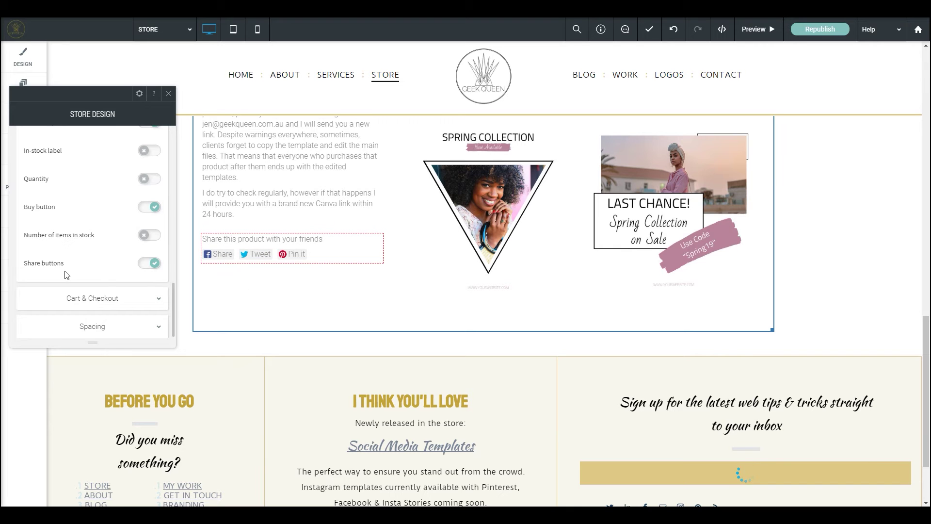
# Look back over the product page and open the single product page's product text settings
pyautogui.scroll(3, 72, 266)
pyautogui.scroll(8, 381, 256)
pyautogui.scroll(8, 379, 256)
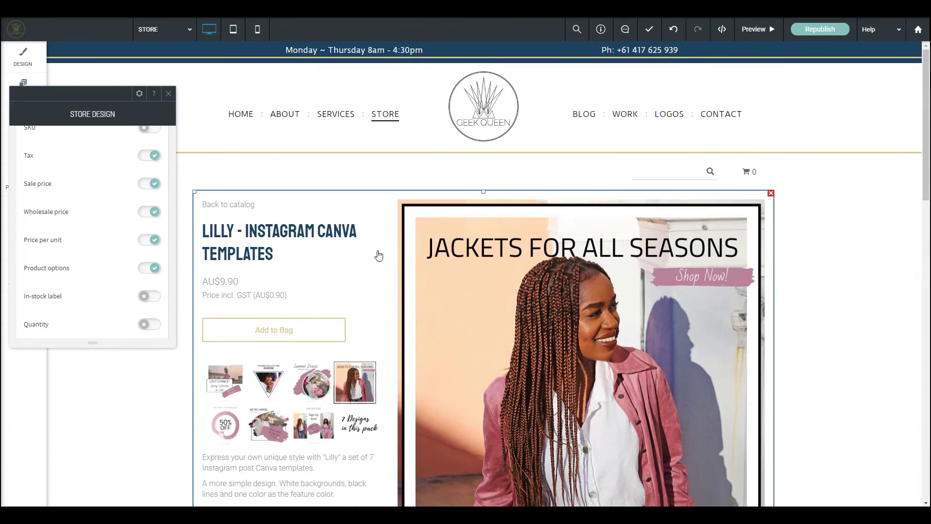
pyautogui.scroll(-4, 380, 255)
pyautogui.scroll(-4, 379, 254)
pyautogui.scroll(4, 377, 255)
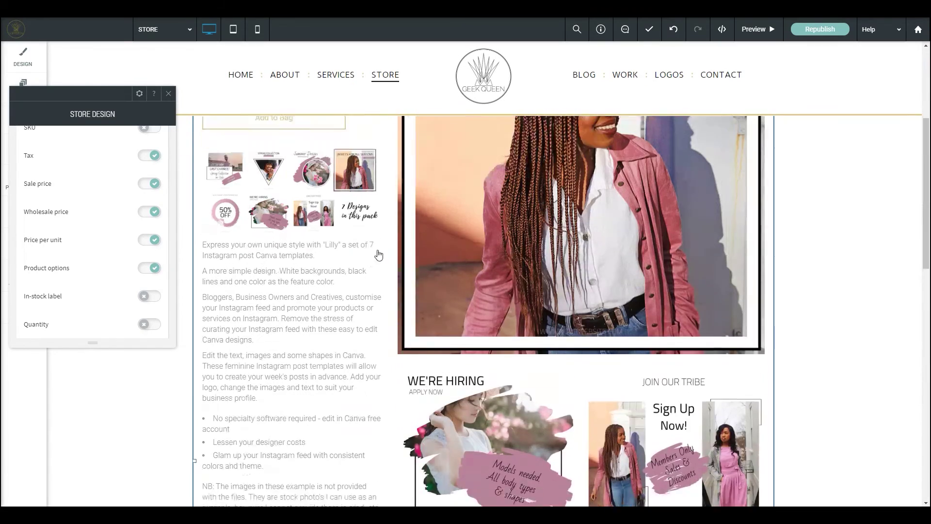
pyautogui.scroll(5, 89, 261)
pyautogui.scroll(3, 89, 263)
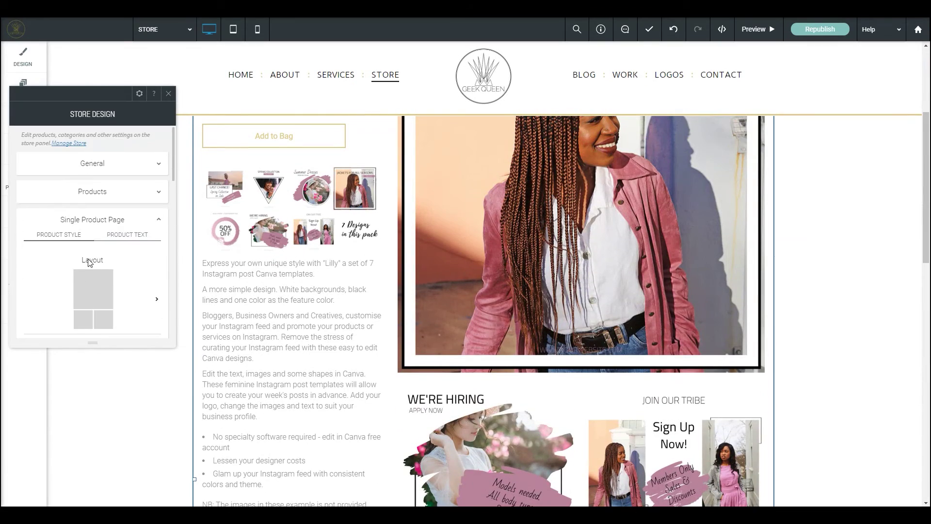
pyautogui.click(130, 237)
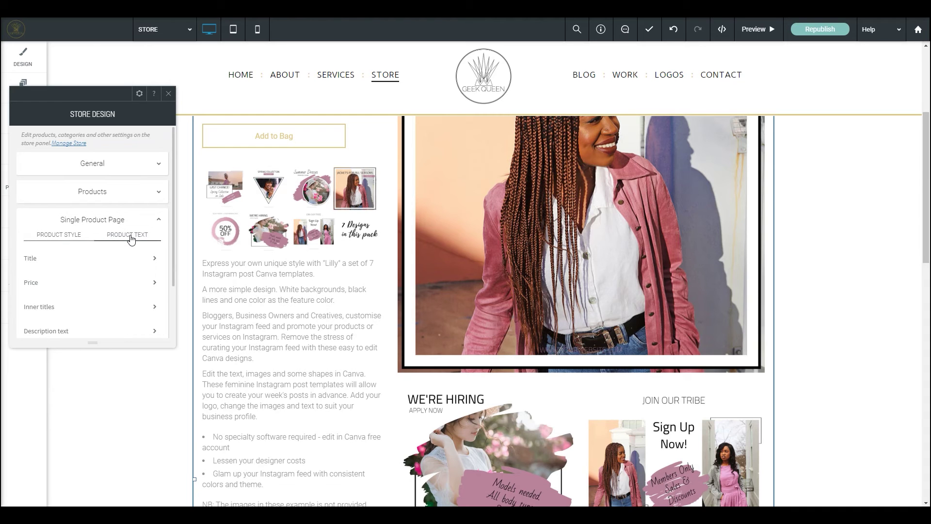
pyautogui.scroll(4, 333, 297)
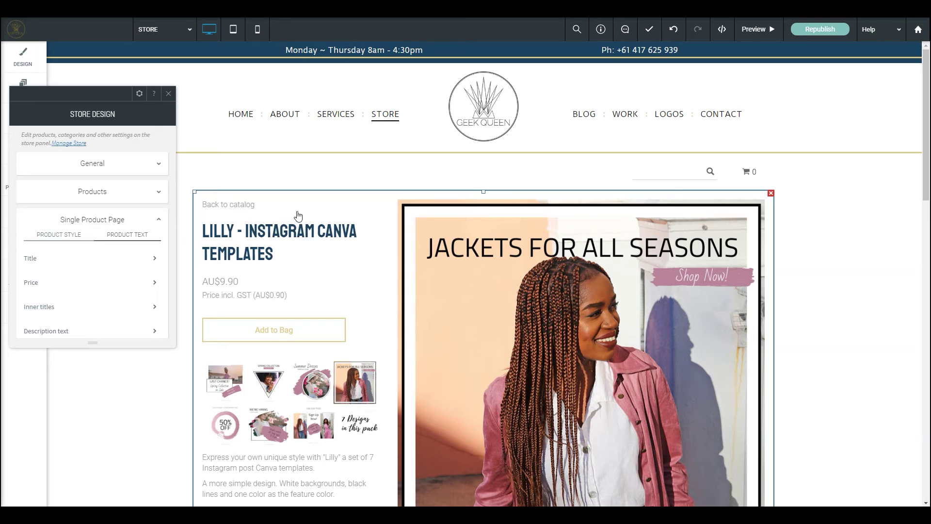
# Set the font size of the single product page's title text to 30
pyautogui.click(36, 262)
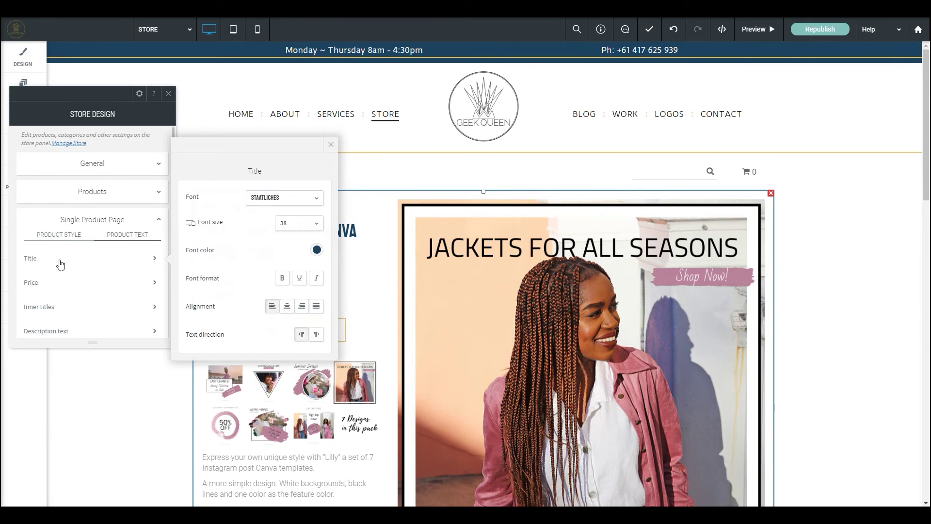
pyautogui.click(307, 222)
pyautogui.scroll(-5, 295, 262)
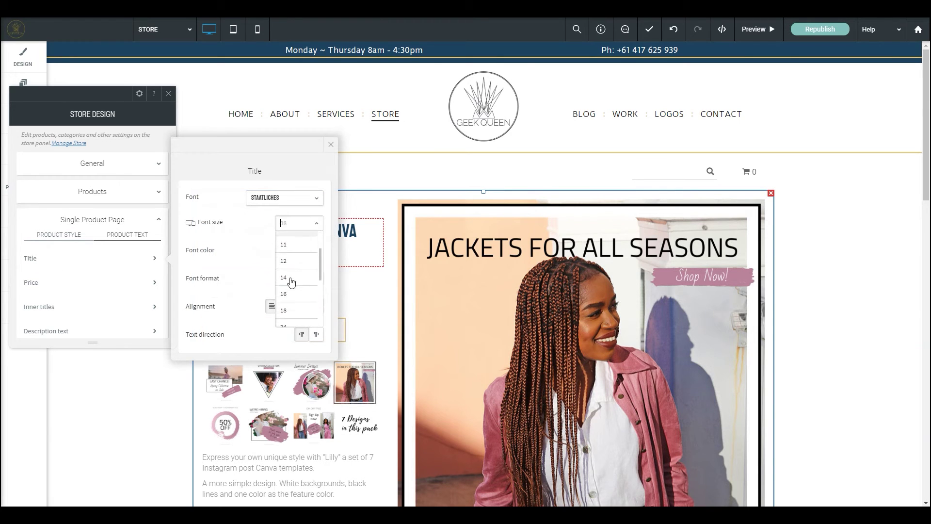
pyautogui.click(296, 243)
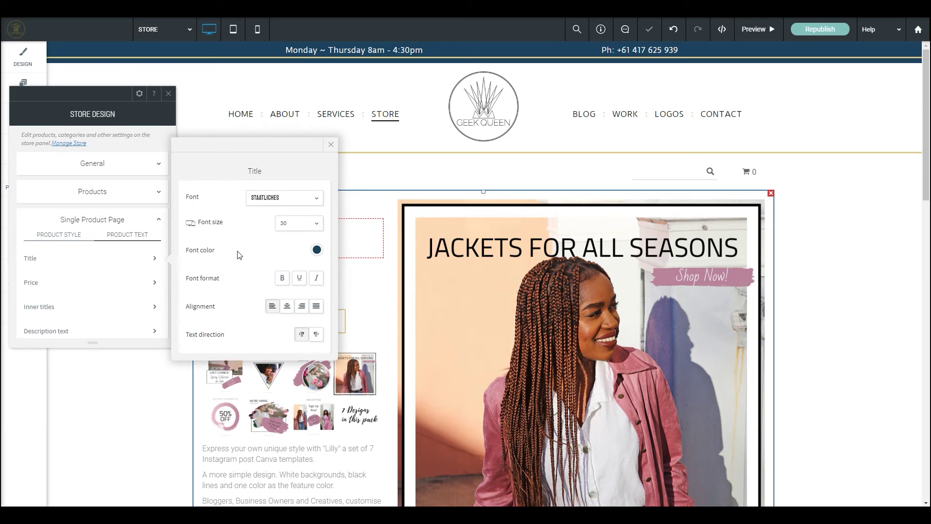
pyautogui.click(332, 145)
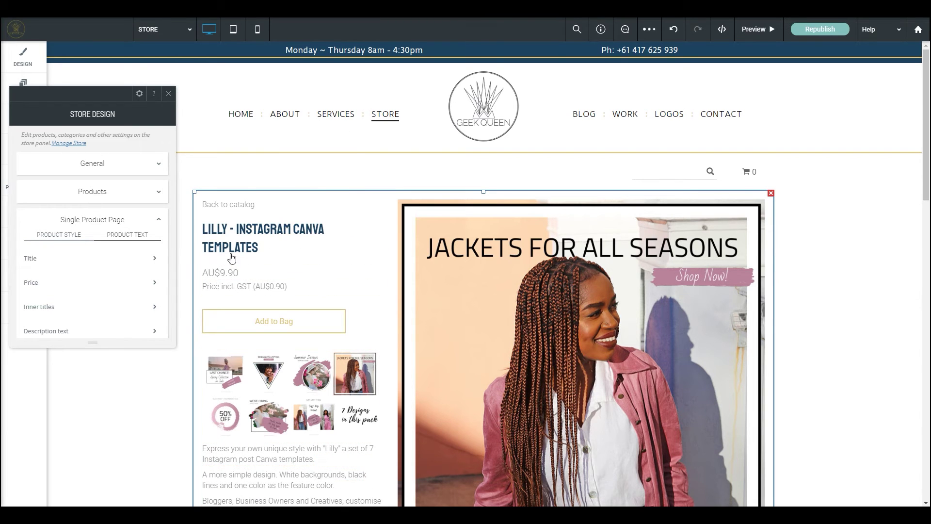
# Try a font size of 18 for the single product page's title, and return it to 30
pyautogui.click(119, 260)
pyautogui.click(294, 224)
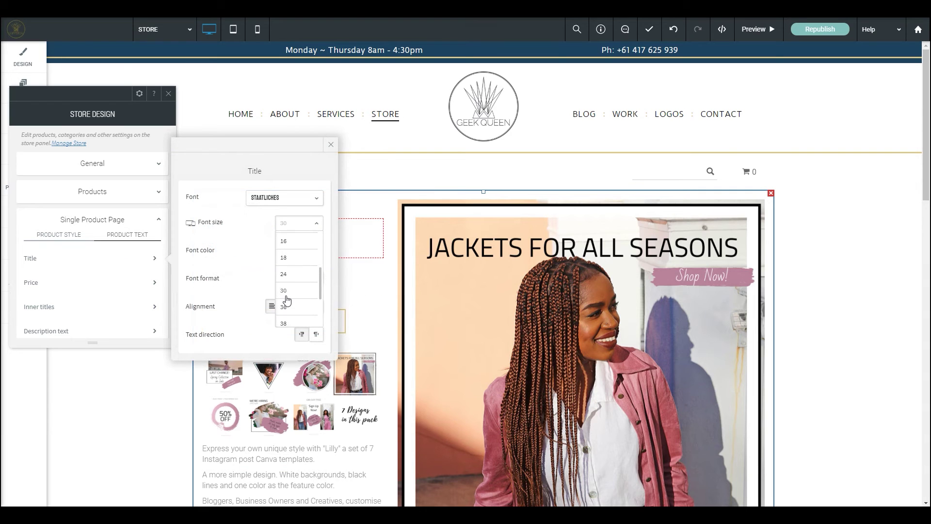
pyautogui.click(290, 262)
pyautogui.click(331, 144)
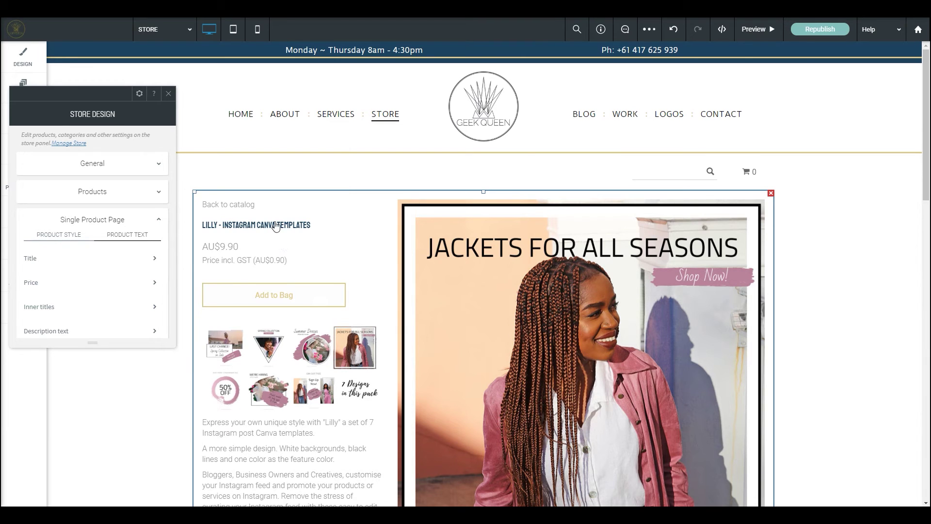
pyautogui.click(152, 262)
pyautogui.click(152, 262)
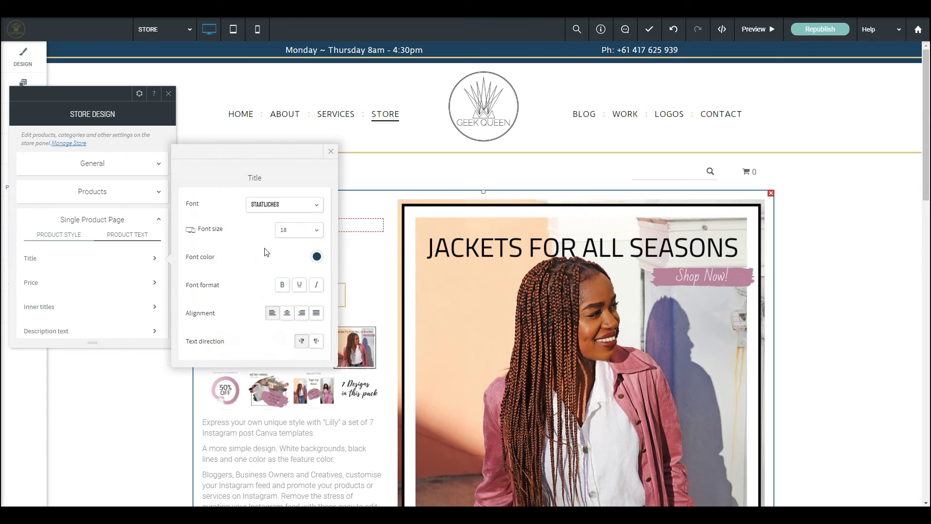
pyautogui.click(295, 231)
pyautogui.scroll(-4, 295, 257)
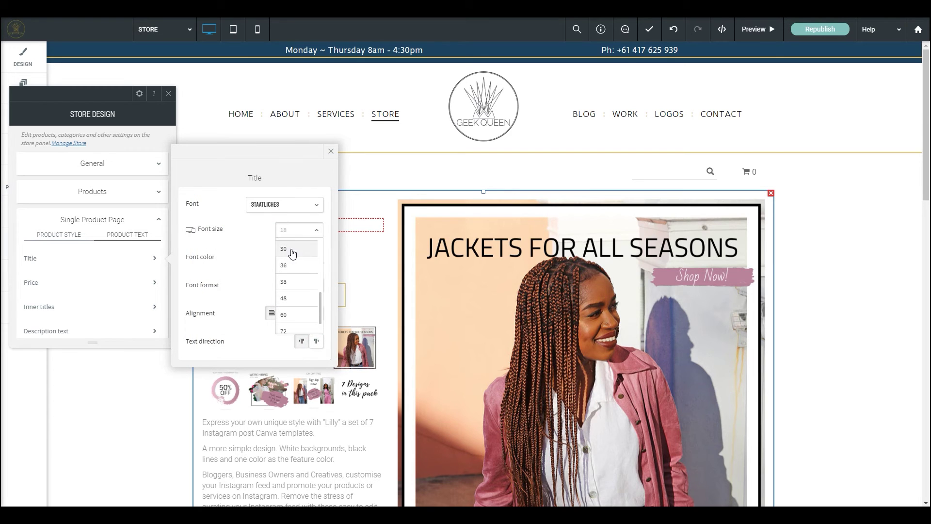
pyautogui.click(292, 250)
pyautogui.click(331, 152)
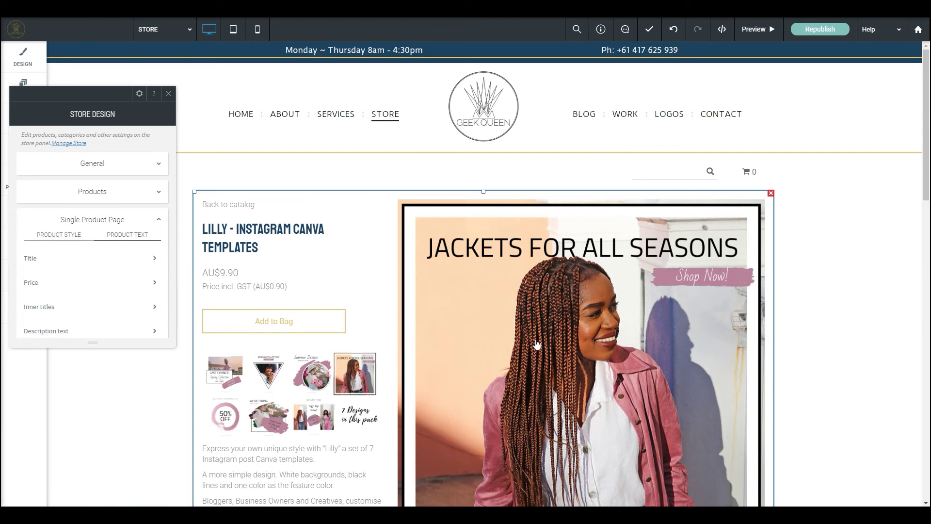
# Look down the single product page to the share buttons, and examine the style options for all texts in the cart and checkout
pyautogui.scroll(-8, 650, 344)
pyautogui.scroll(-5, 647, 345)
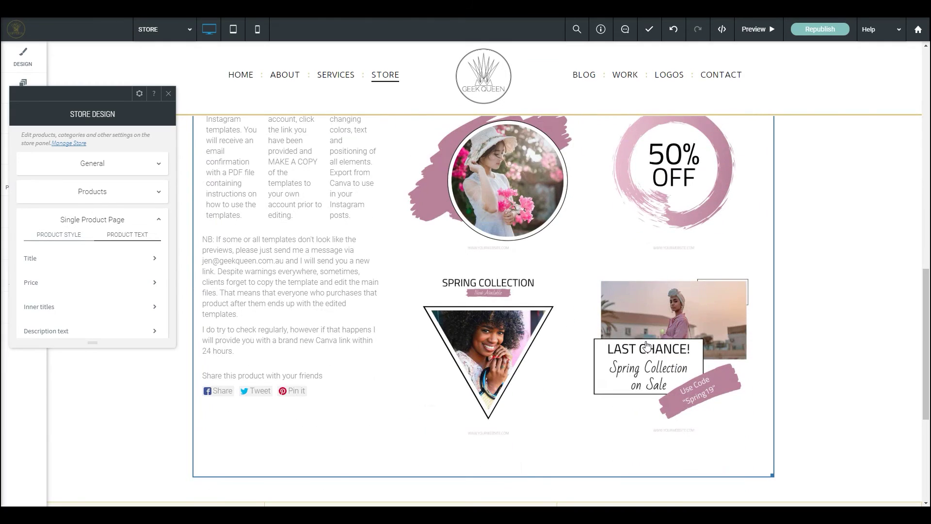
pyautogui.scroll(13, 647, 342)
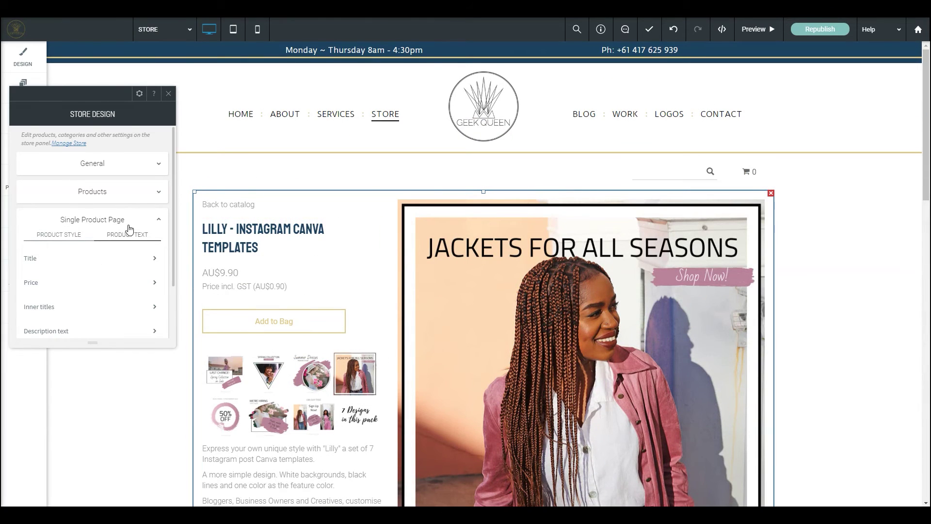
pyautogui.click(160, 224)
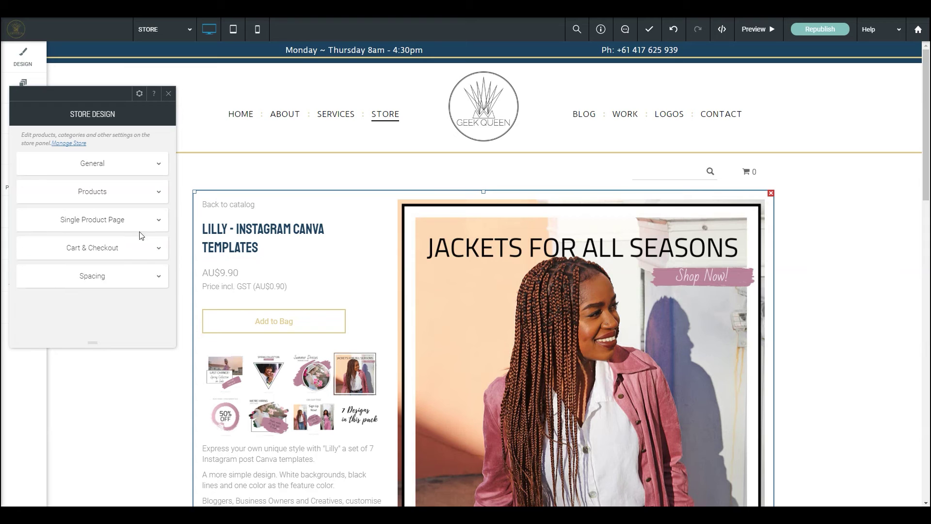
pyautogui.click(110, 255)
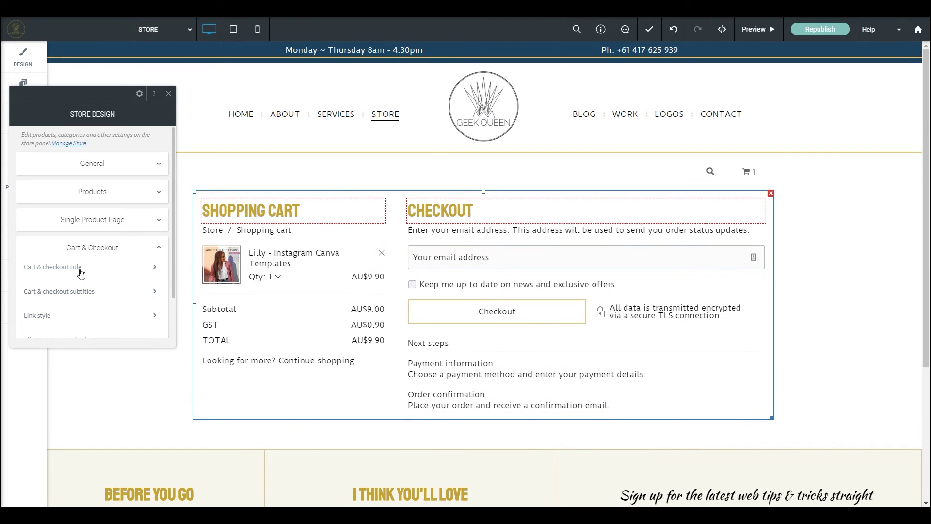
pyautogui.scroll(-2, 82, 294)
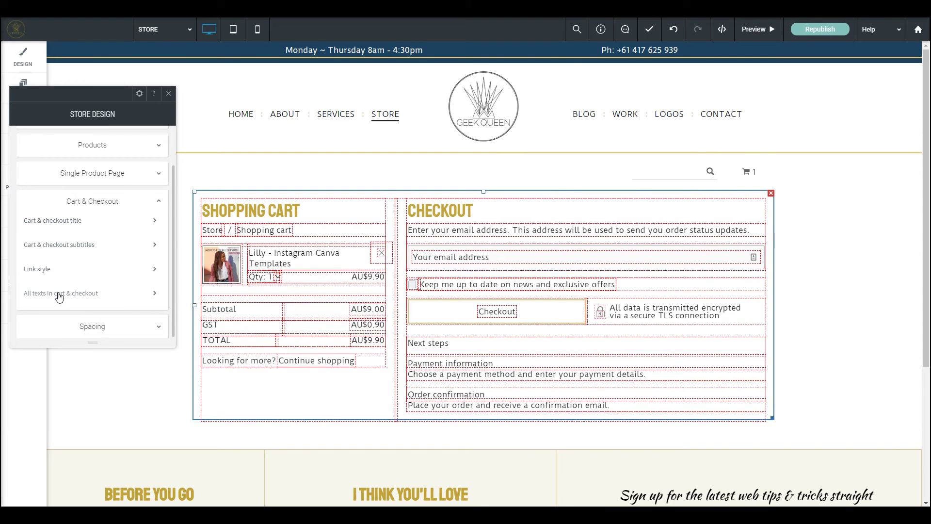
pyautogui.click(59, 295)
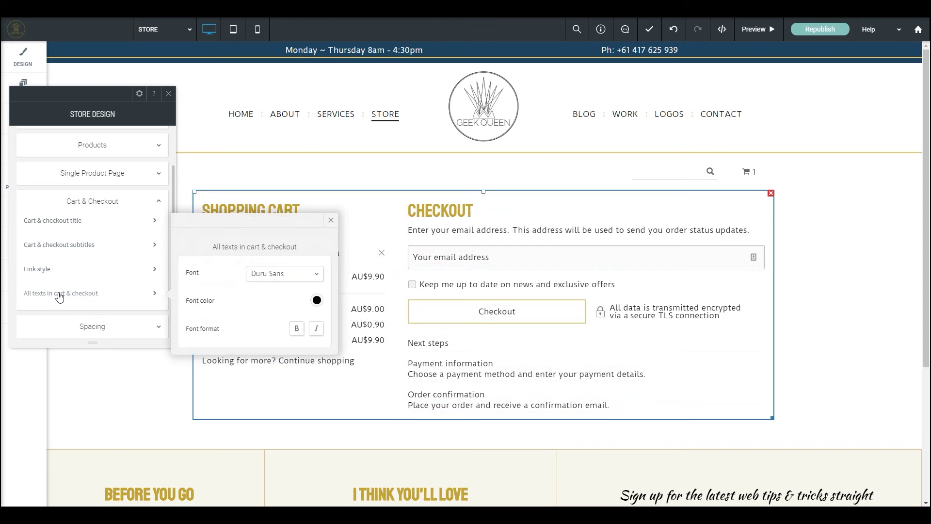
pyautogui.click(331, 221)
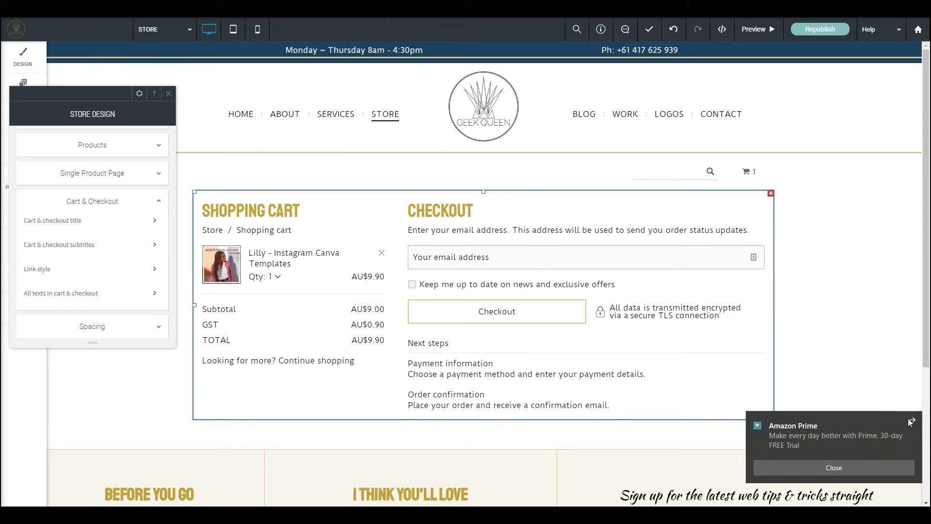
pyautogui.click(914, 421)
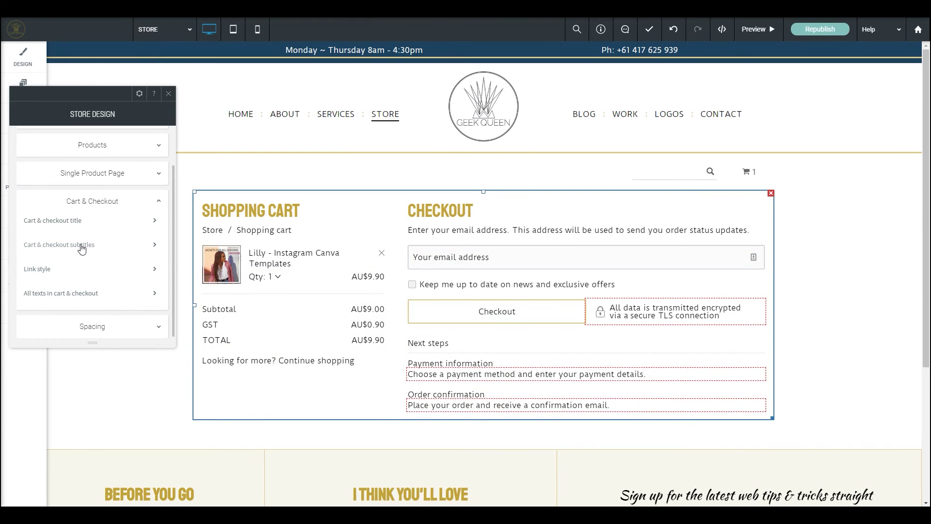
# Try centering the cart and checkout titles, and return them to left alignment
pyautogui.click(60, 222)
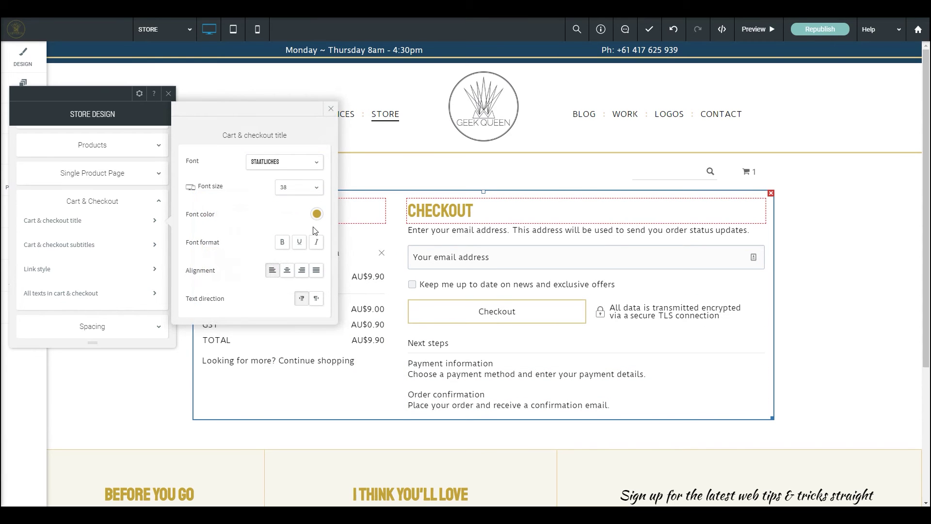
pyautogui.click(287, 271)
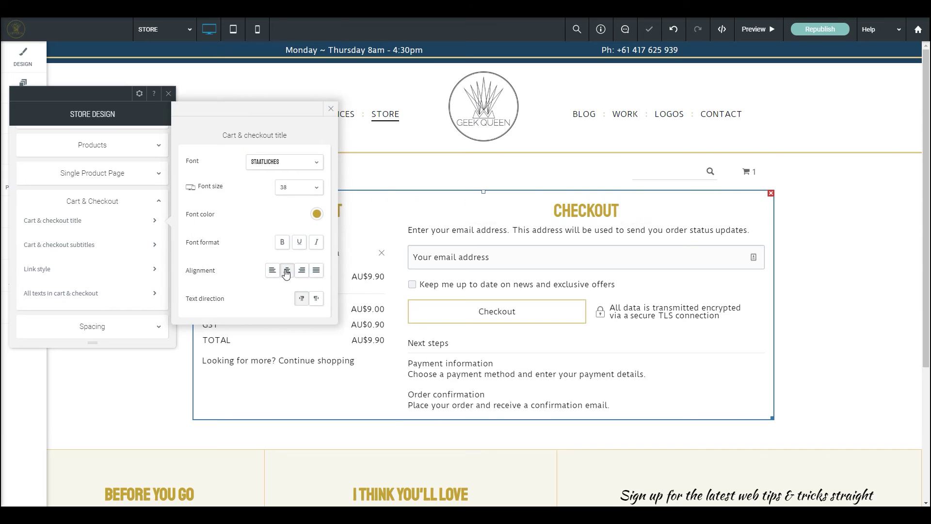
pyautogui.click(272, 271)
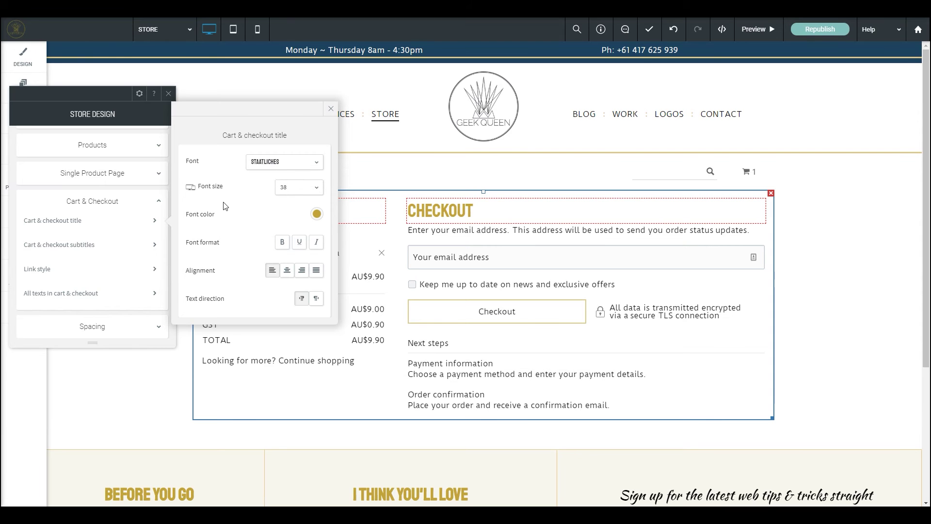
pyautogui.click(330, 110)
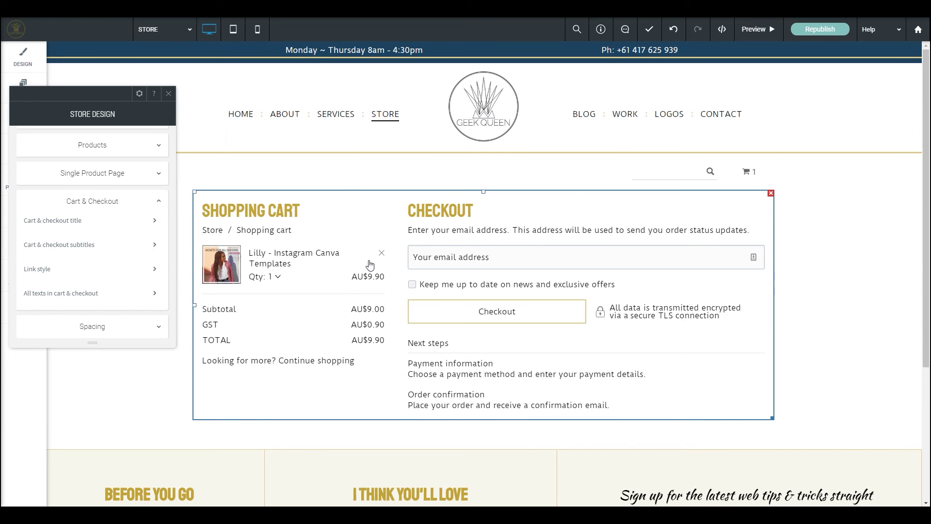
# Leave the cart and checkout settings, bring back the product gallery, and open the store's spacing settings
pyautogui.click(159, 202)
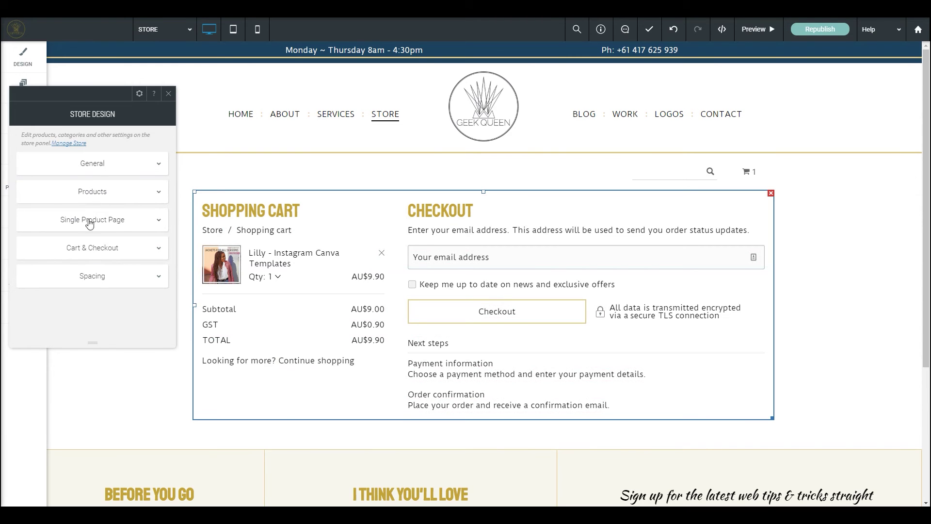
pyautogui.click(57, 195)
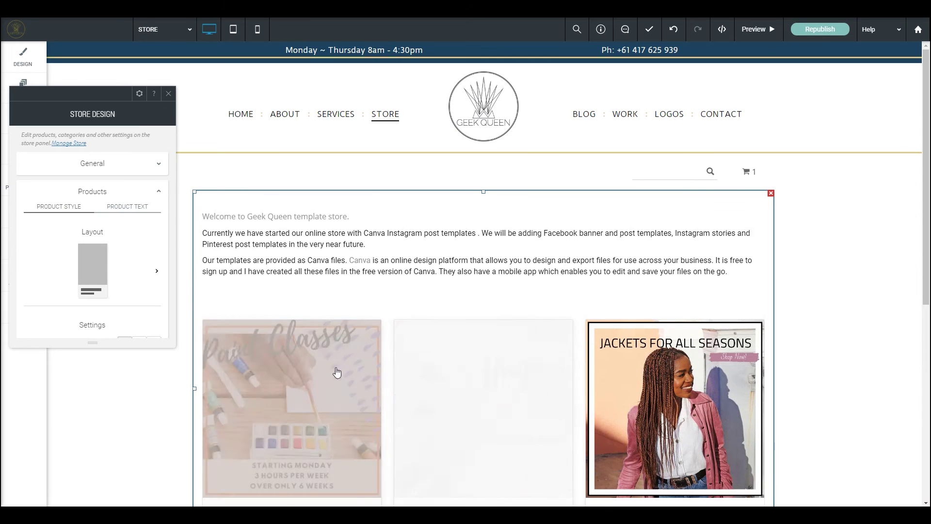
pyautogui.click(152, 196)
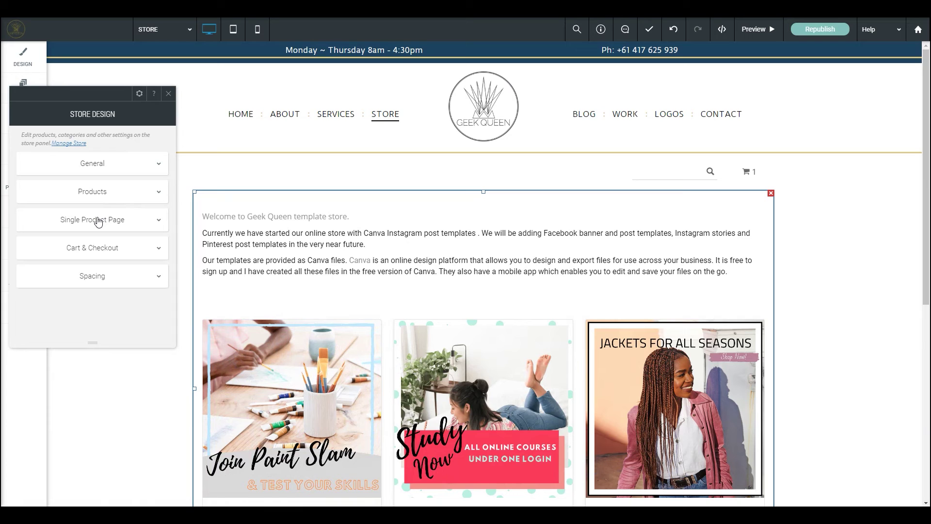
pyautogui.click(88, 282)
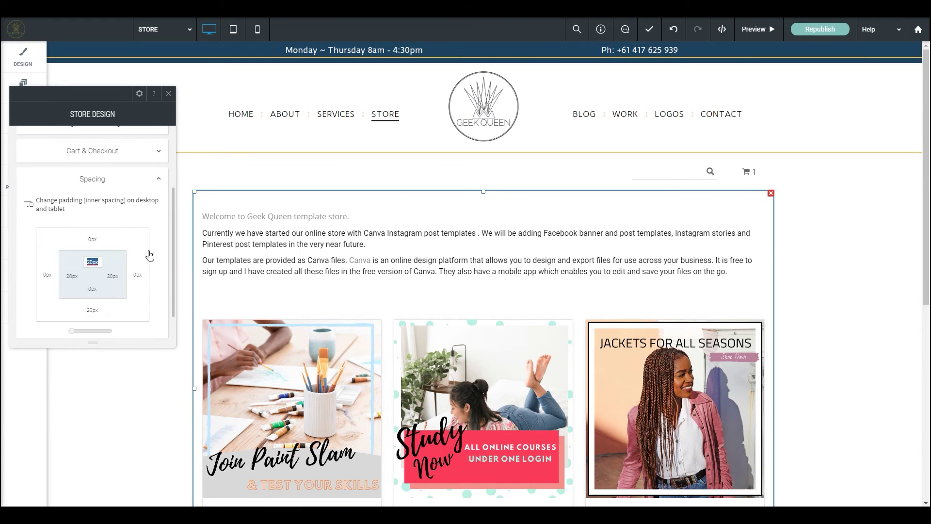
pyautogui.scroll(-1, 156, 214)
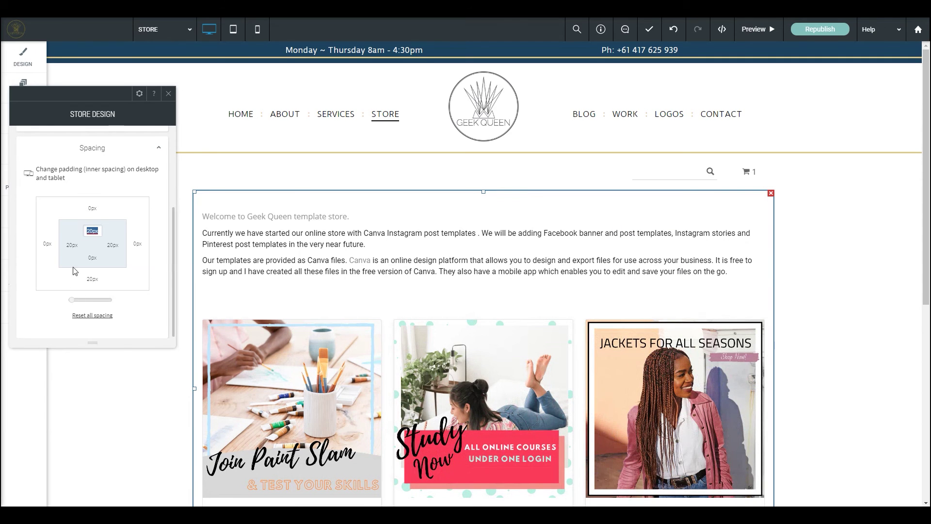
# Try a left inner padding of 0 for the store, return it to 20 px, and close the spacing settings
pyautogui.click(71, 245)
pyautogui.write('0')
pyautogui.press('Tab')
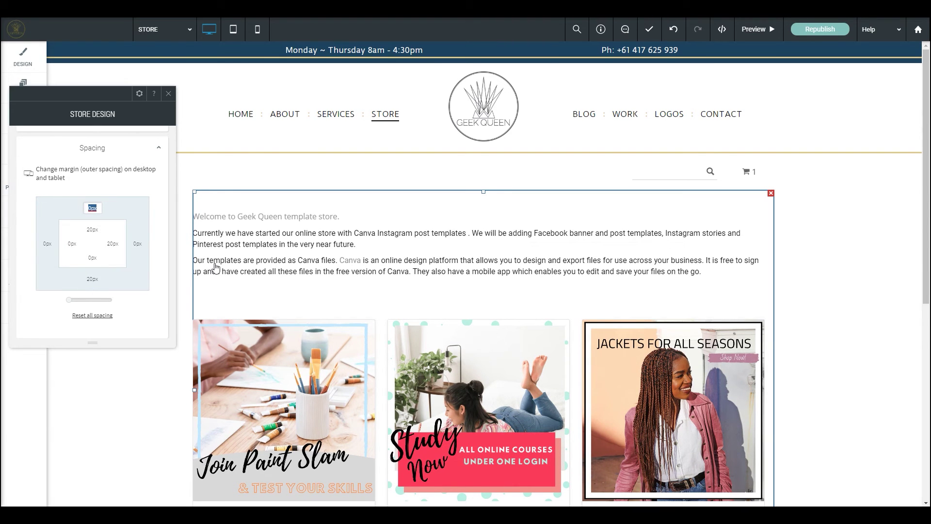
pyautogui.click(68, 245)
pyautogui.write('2')
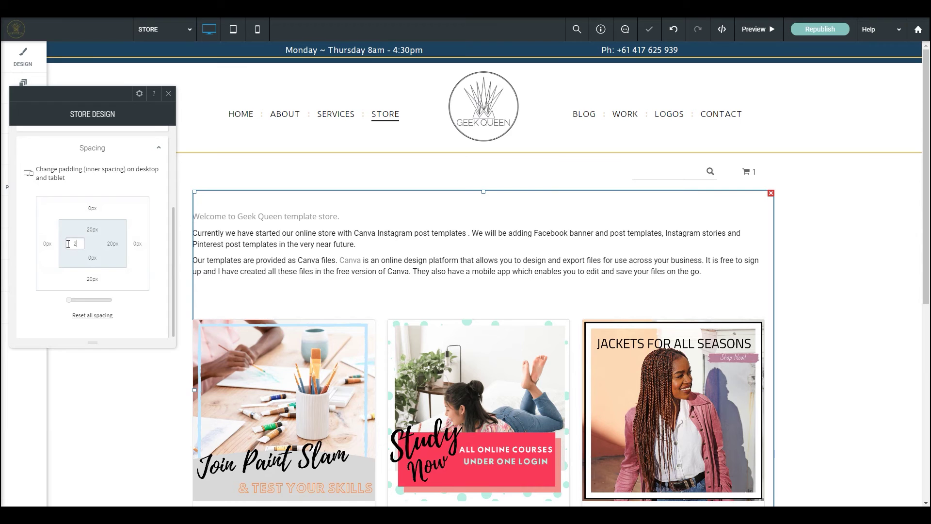
pyautogui.write('0')
pyautogui.press('Tab')
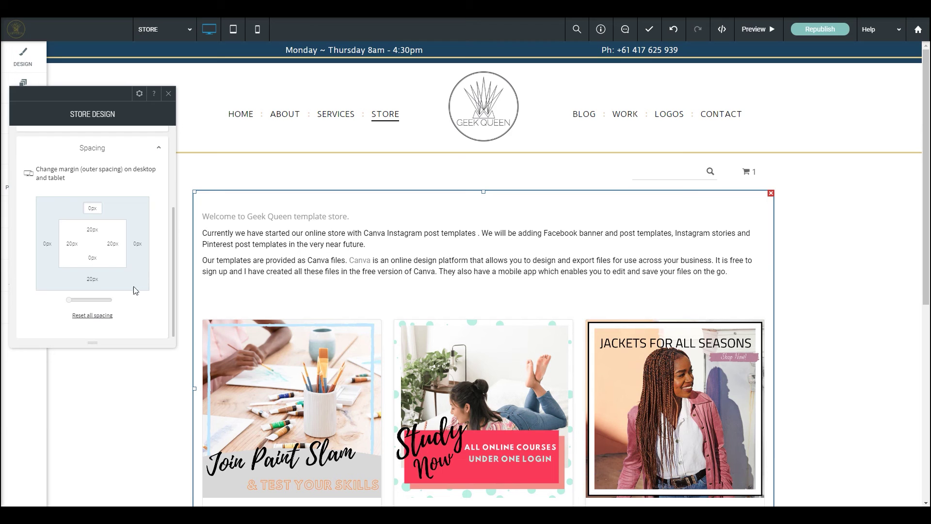
pyautogui.click(159, 152)
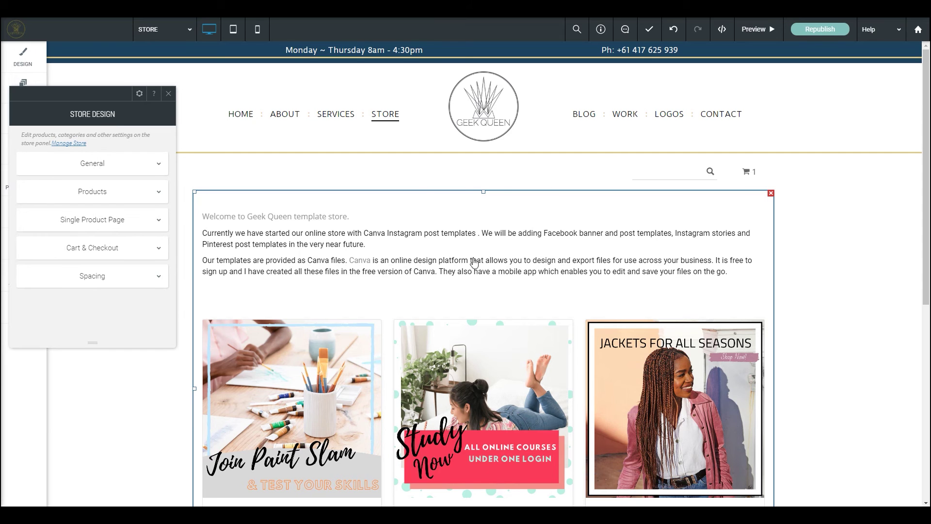
# Try the Fade In From Right entrance animation on the store, and set it to Bounce in from Left
pyautogui.scroll(-2, 467, 271)
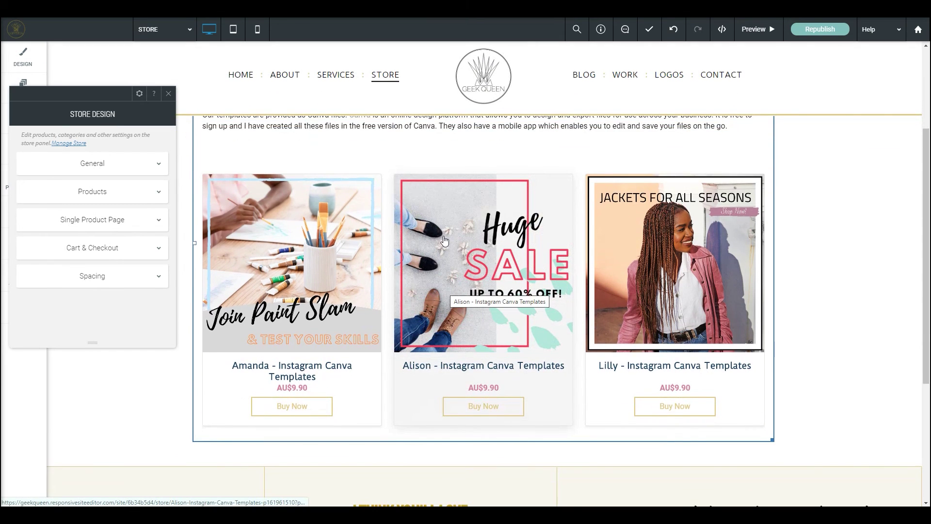
pyautogui.scroll(3, 444, 241)
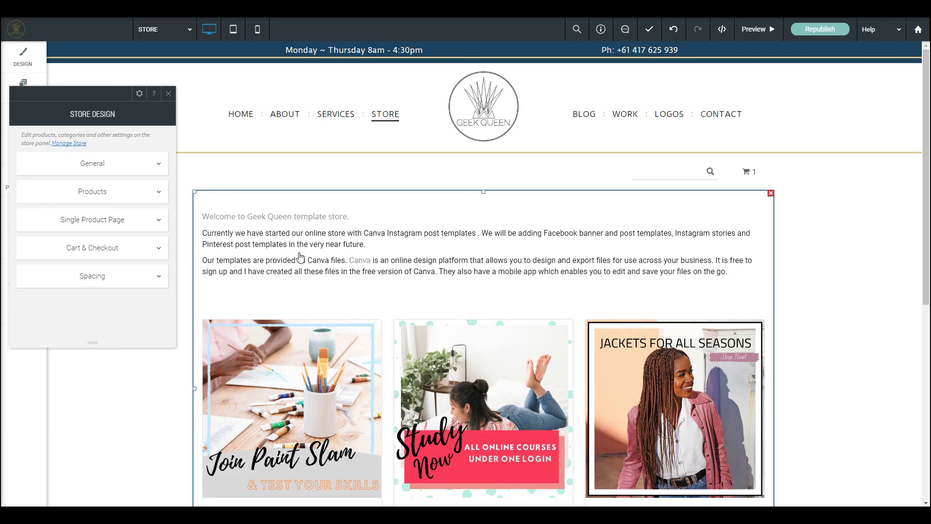
pyautogui.click(139, 94)
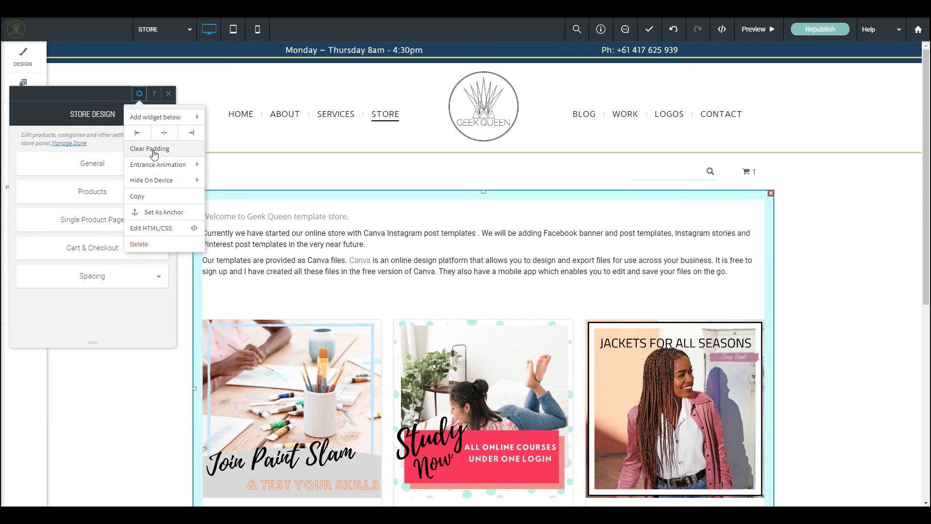
pyautogui.moveTo(141, 167)
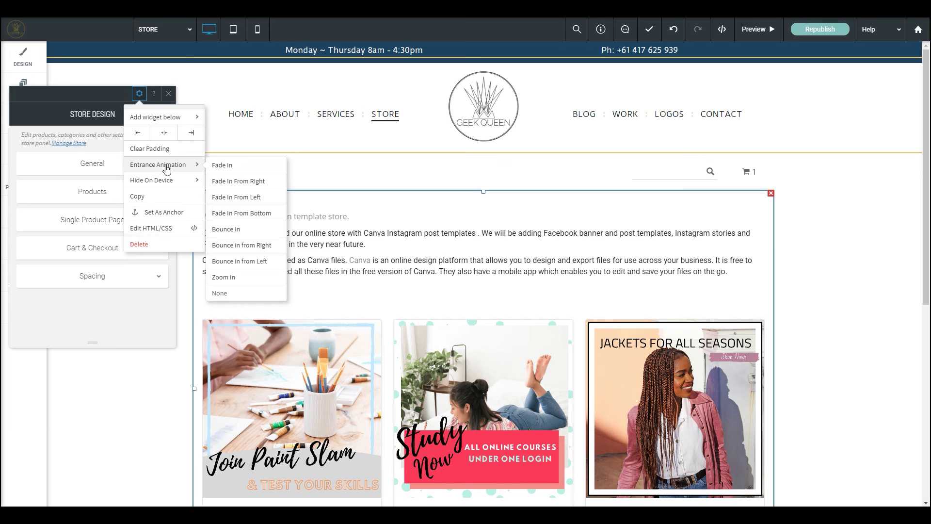
pyautogui.click(248, 181)
pyautogui.click(234, 262)
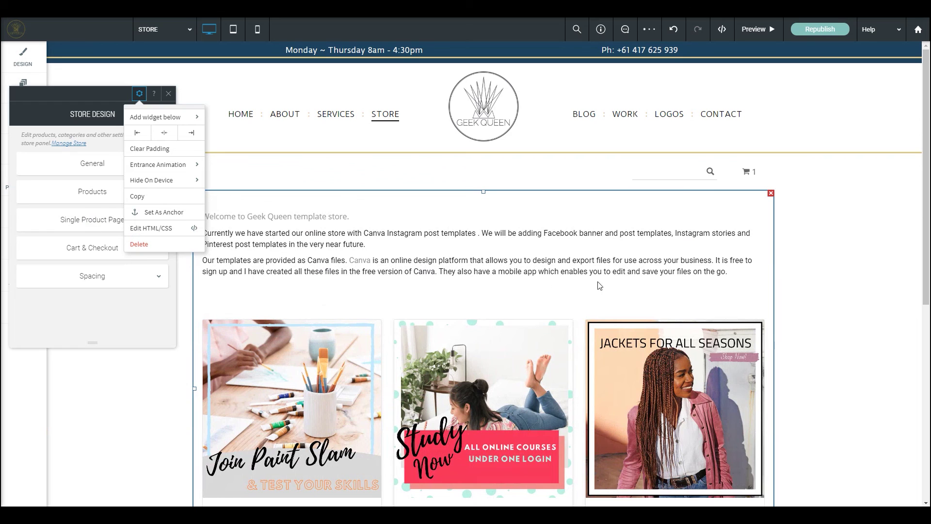
# Set the store's entrance animation to None, check the device hiding options, and close the store design settings
pyautogui.moveTo(152, 183)
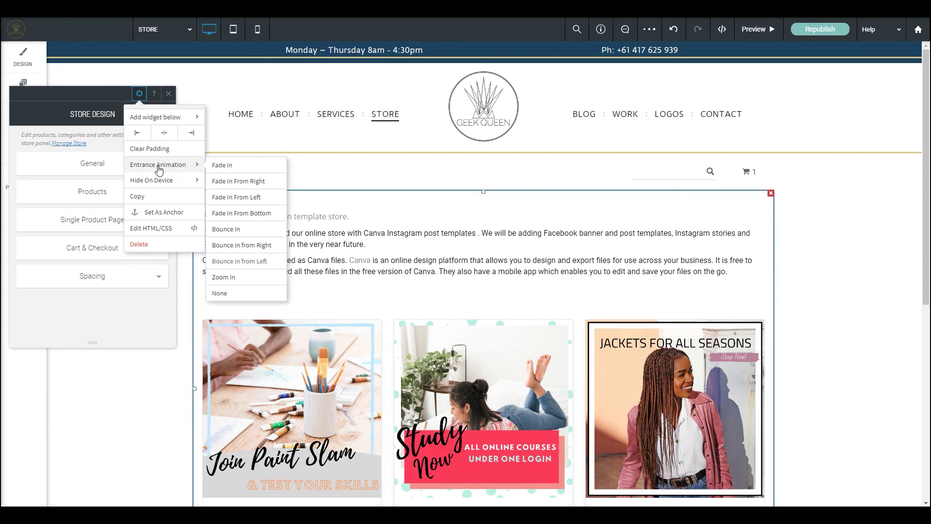
pyautogui.moveTo(177, 164)
pyautogui.click(220, 294)
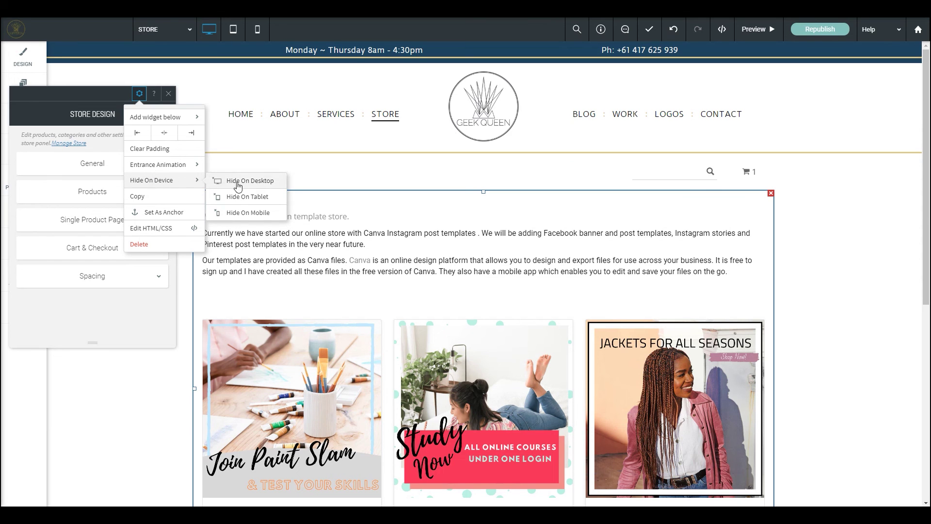
pyautogui.click(242, 213)
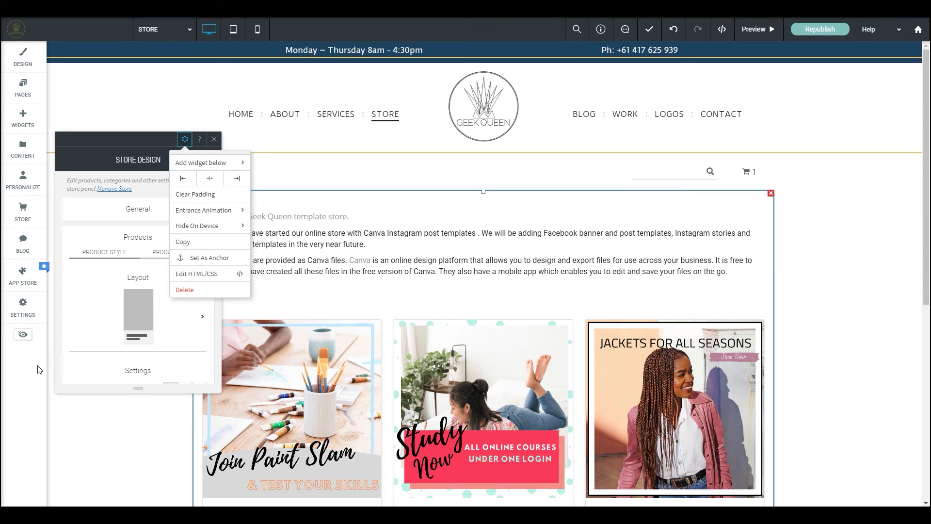
pyautogui.click(214, 139)
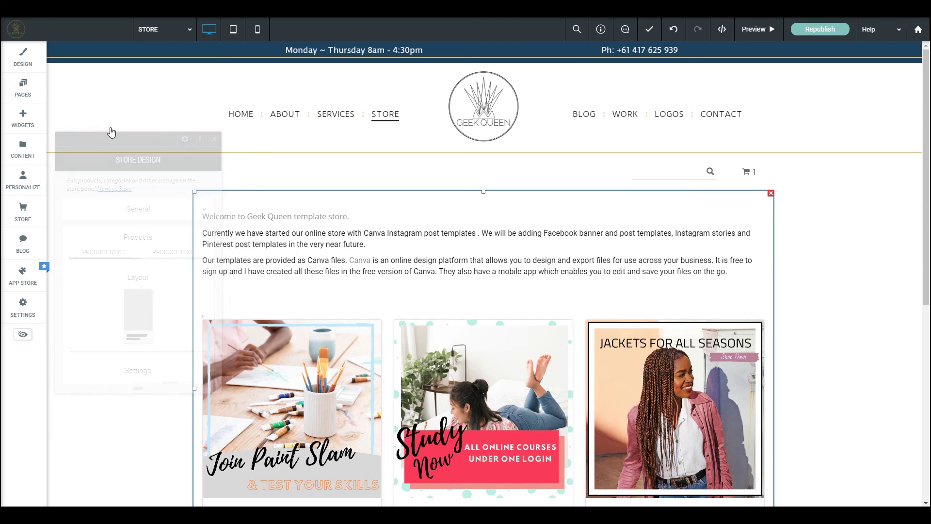
# Examine the Store page's options in the site's page list, and close the list
pyautogui.click(20, 88)
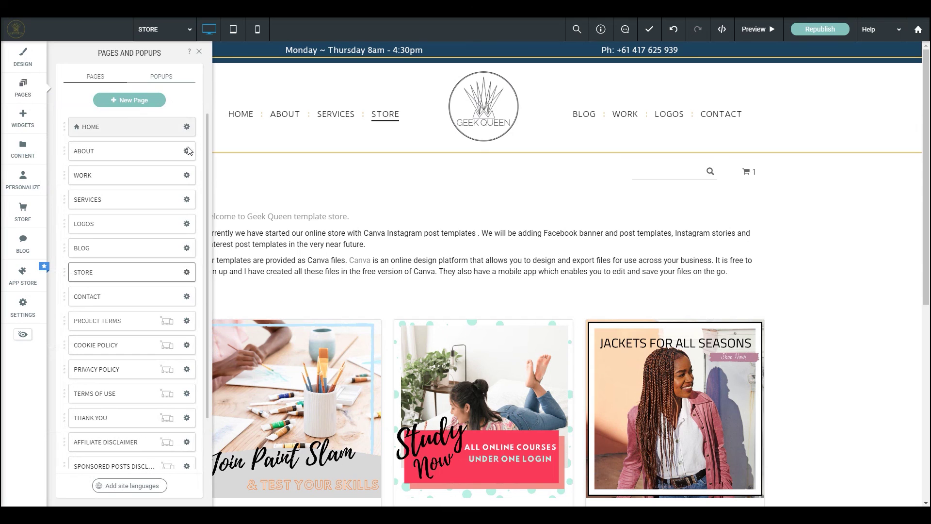
pyautogui.click(186, 272)
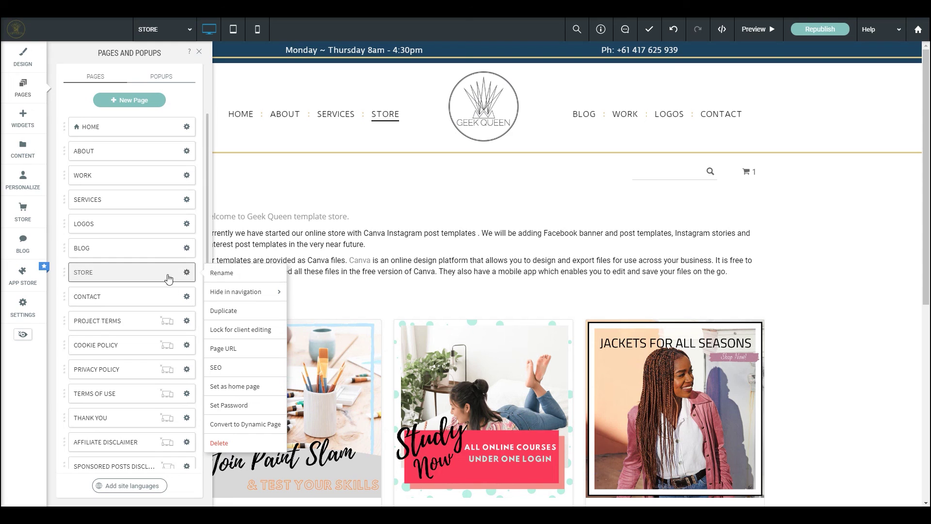
pyautogui.moveTo(232, 295)
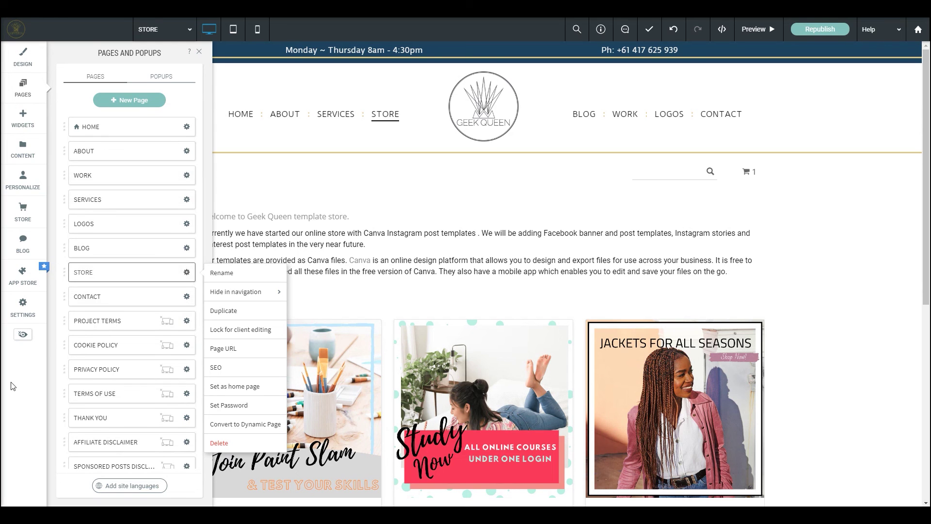
pyautogui.click(17, 393)
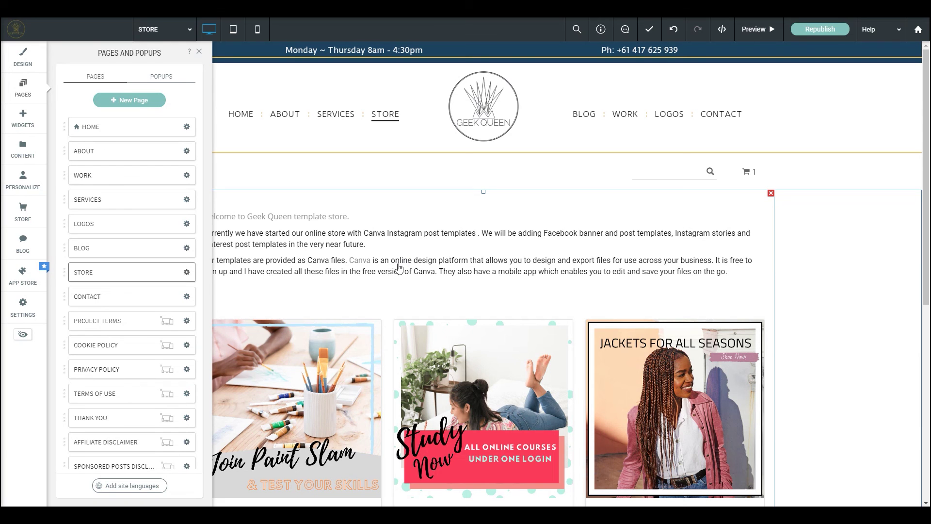
pyautogui.click(198, 55)
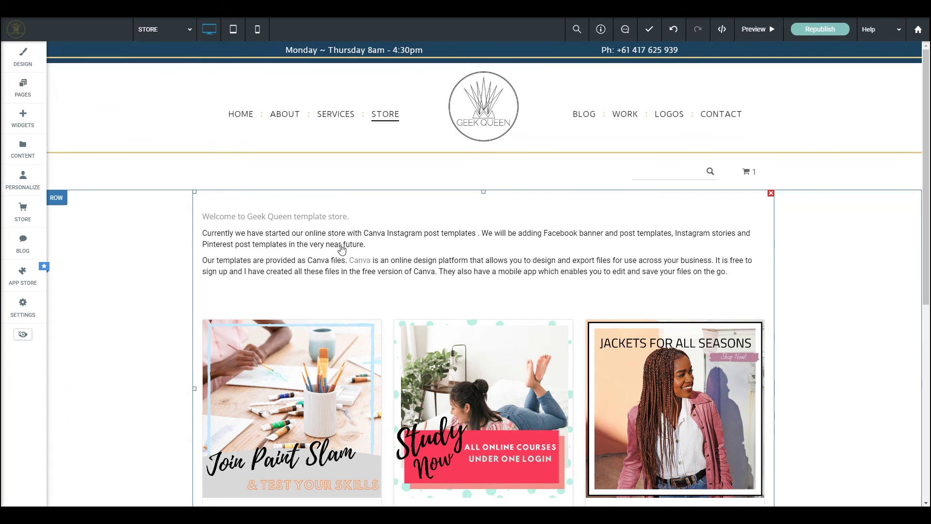
pyautogui.scroll(-1, 369, 296)
pyautogui.scroll(-3, 369, 296)
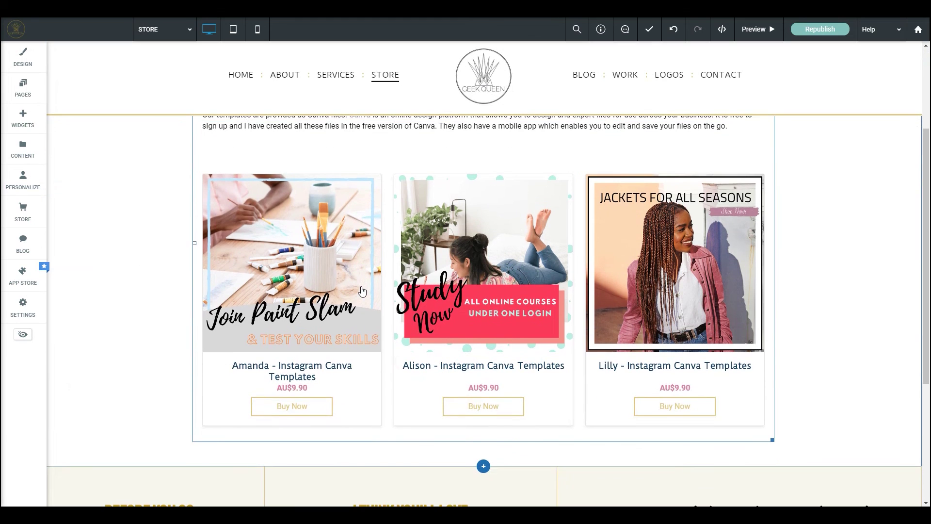
pyautogui.scroll(4, 357, 293)
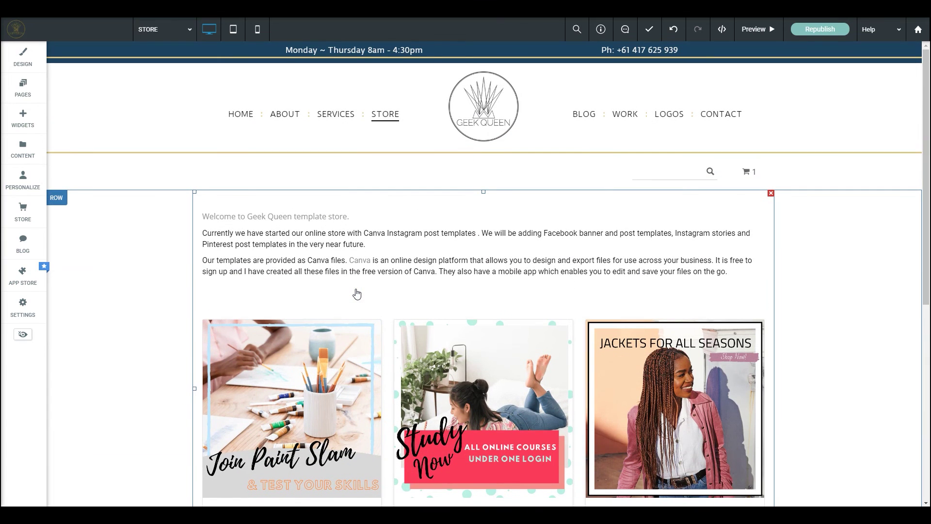